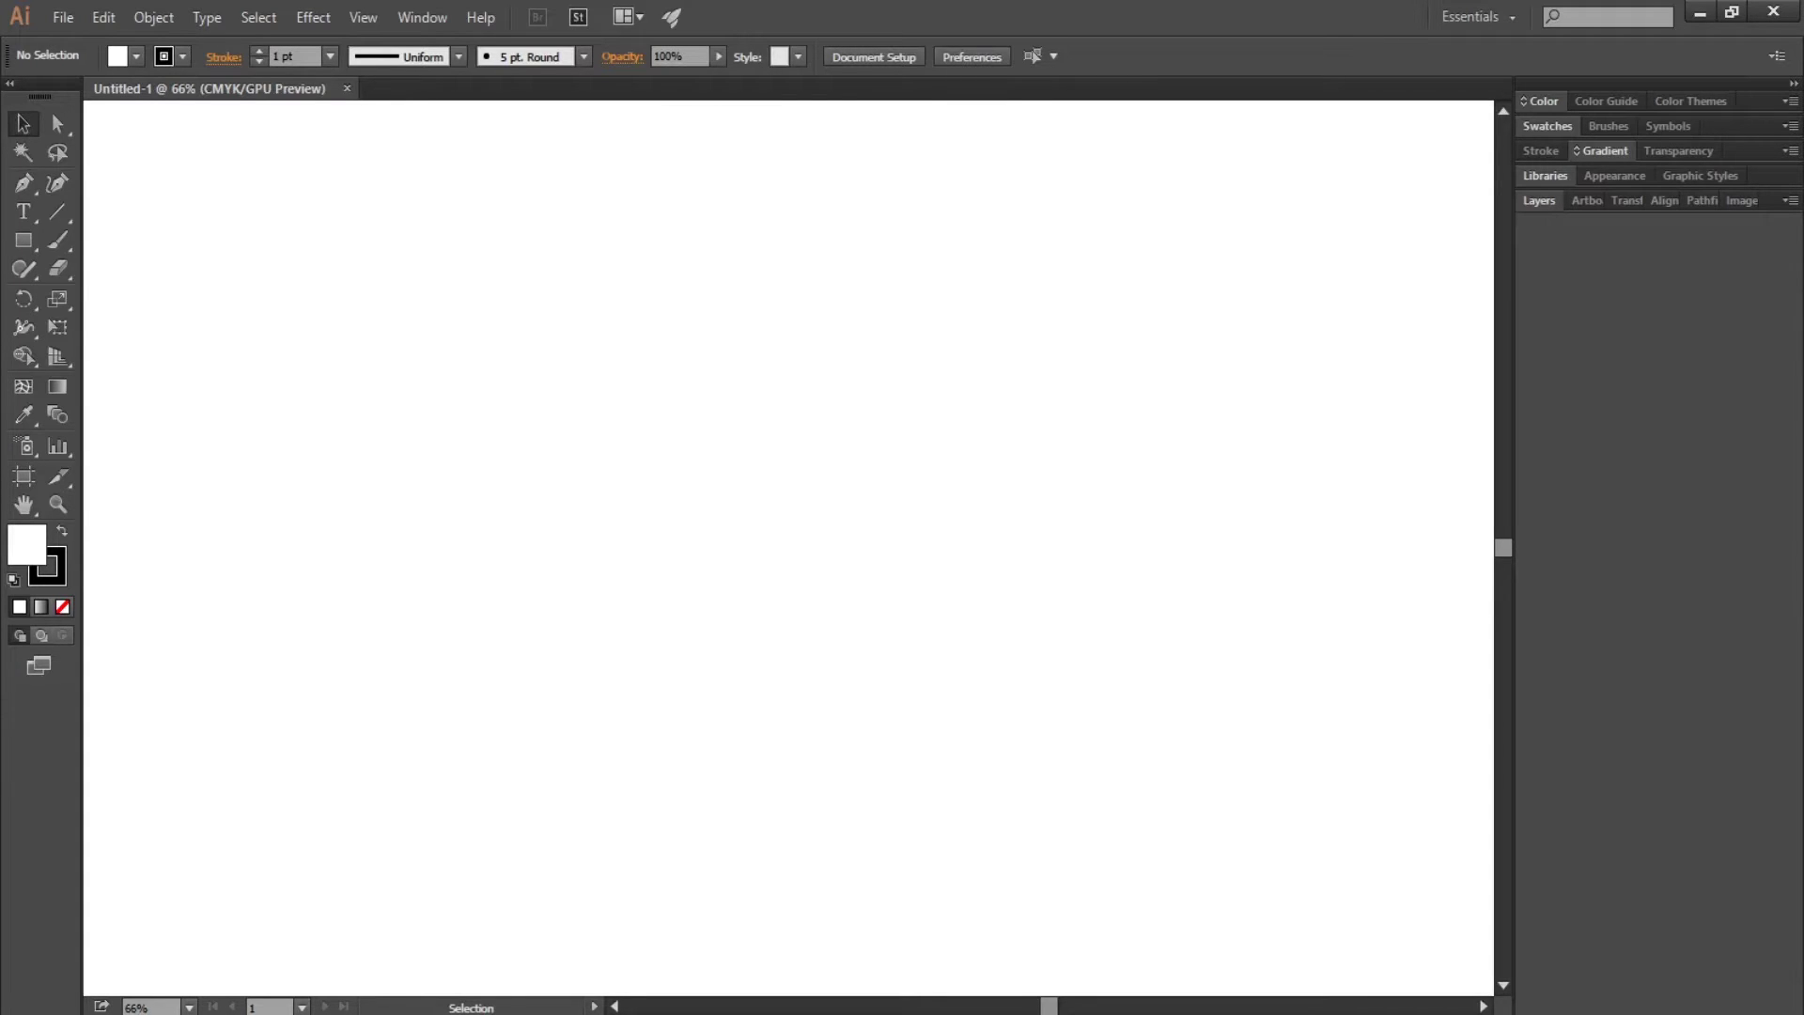
Draw a 950 px circle with no fill, centred on the artboard
left_click(32, 241)
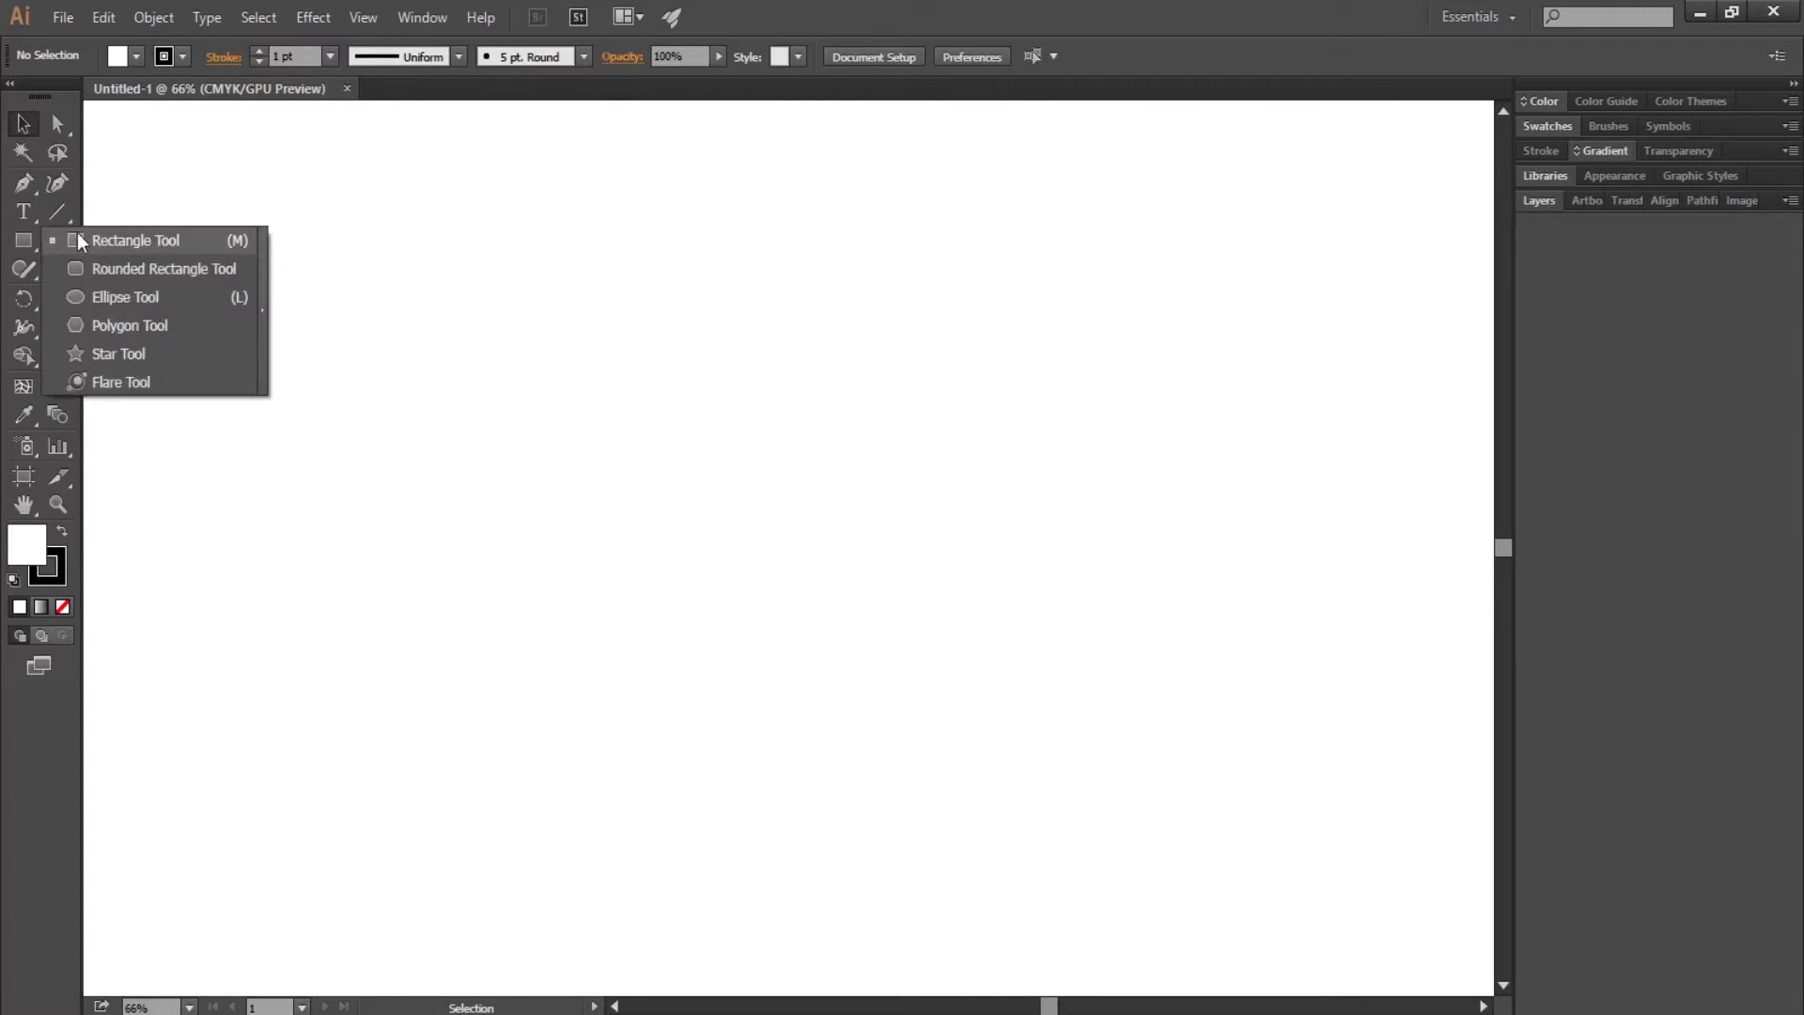
left_click(122, 297)
left_click_drag(491, 250, 1174, 904)
left_click(62, 607)
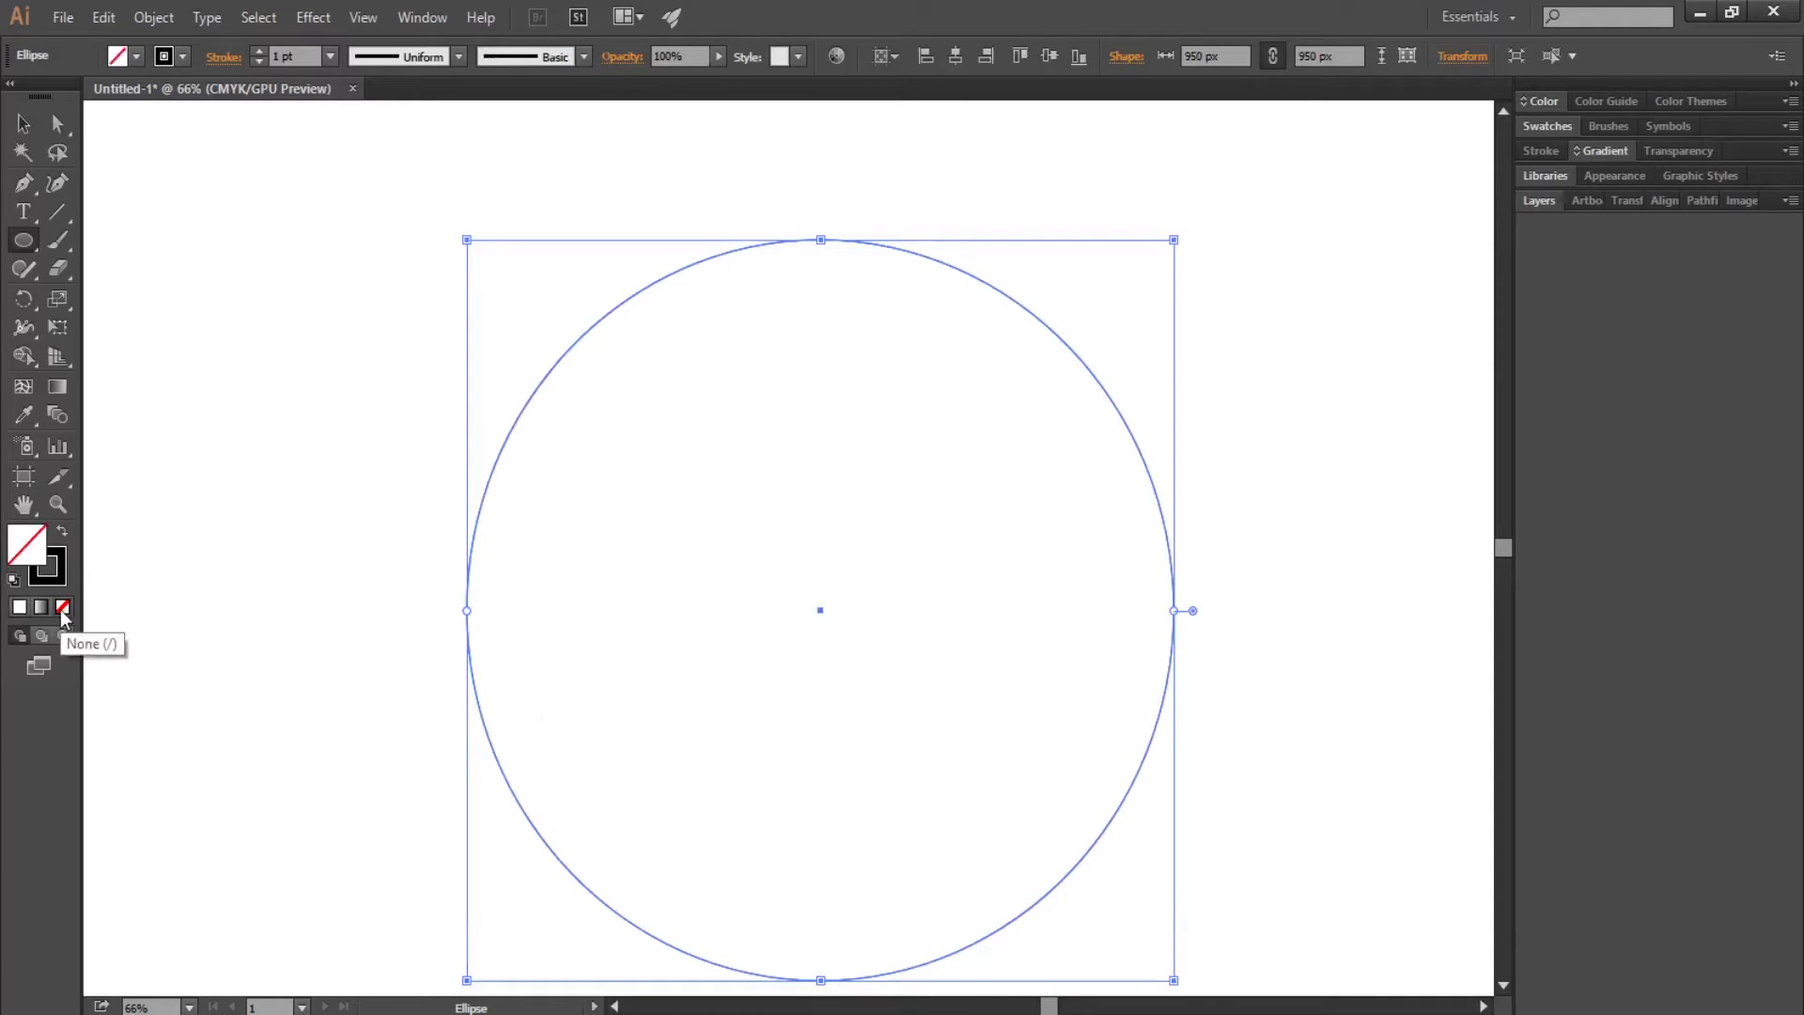
left_click(958, 57)
left_click(1054, 56)
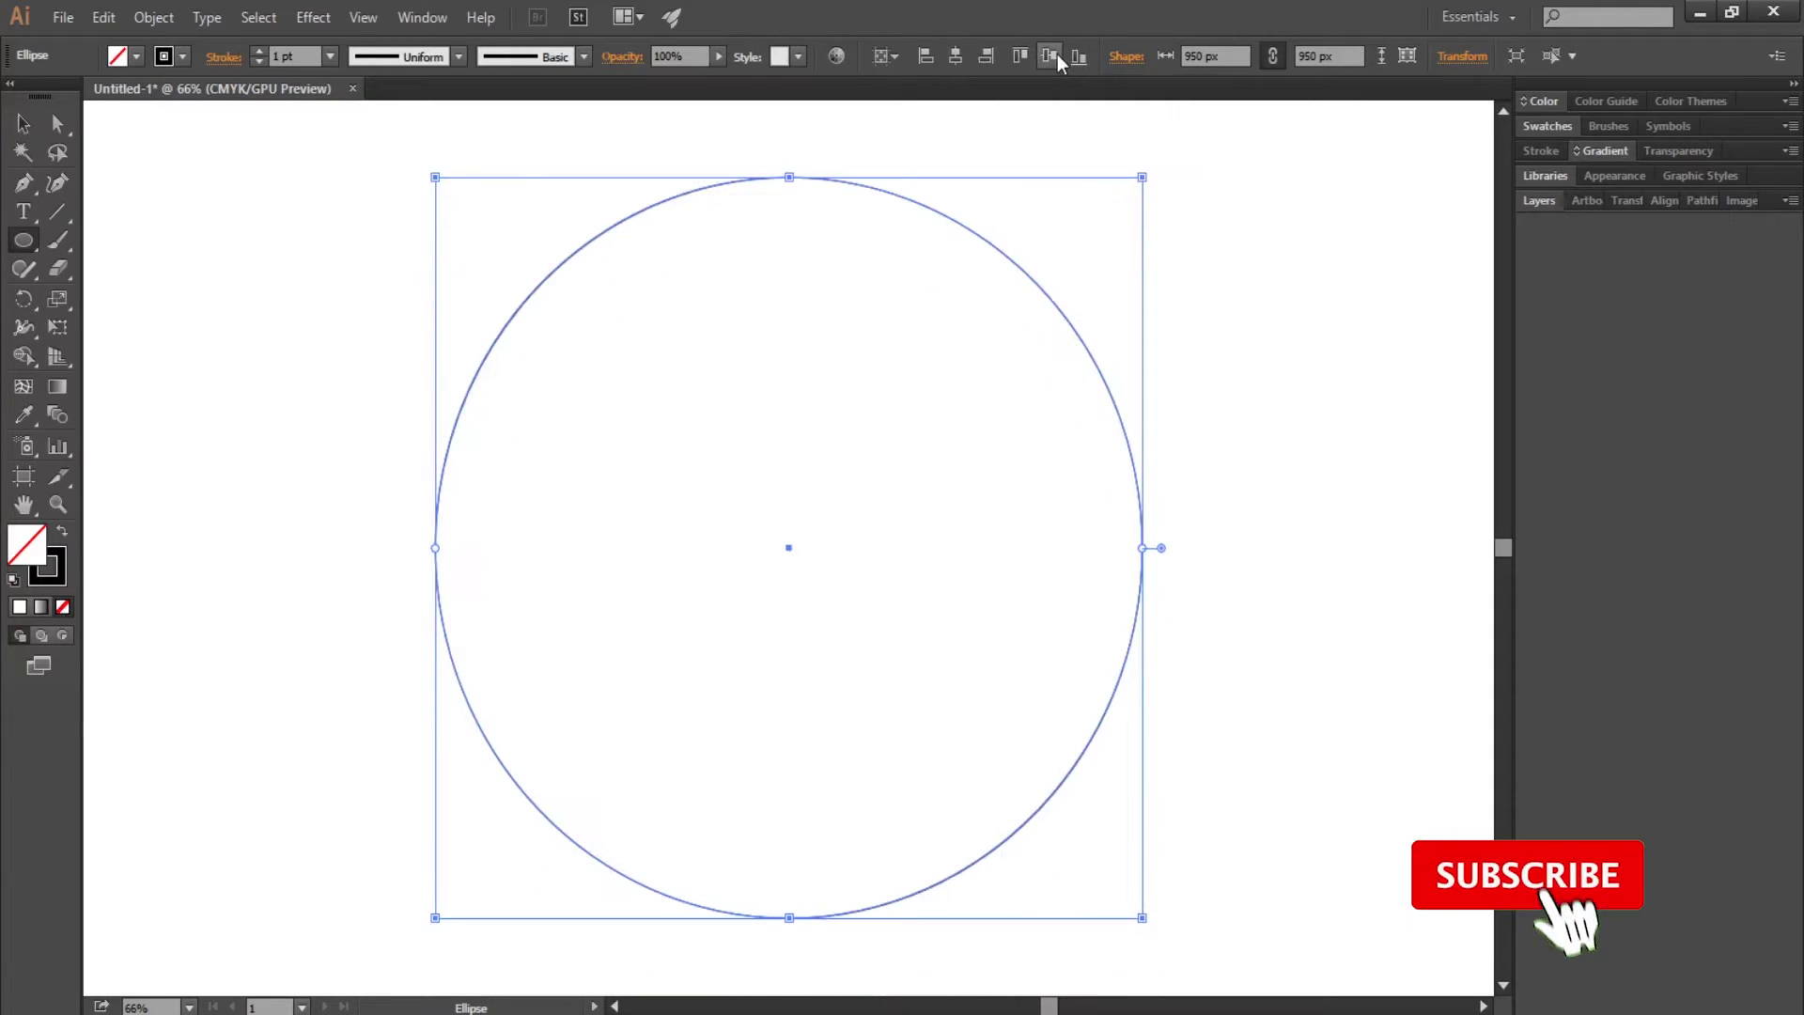
Paste a copy of the circle in back and scale it to about 801 px
left_click(103, 17)
left_click(139, 131)
left_click(105, 19)
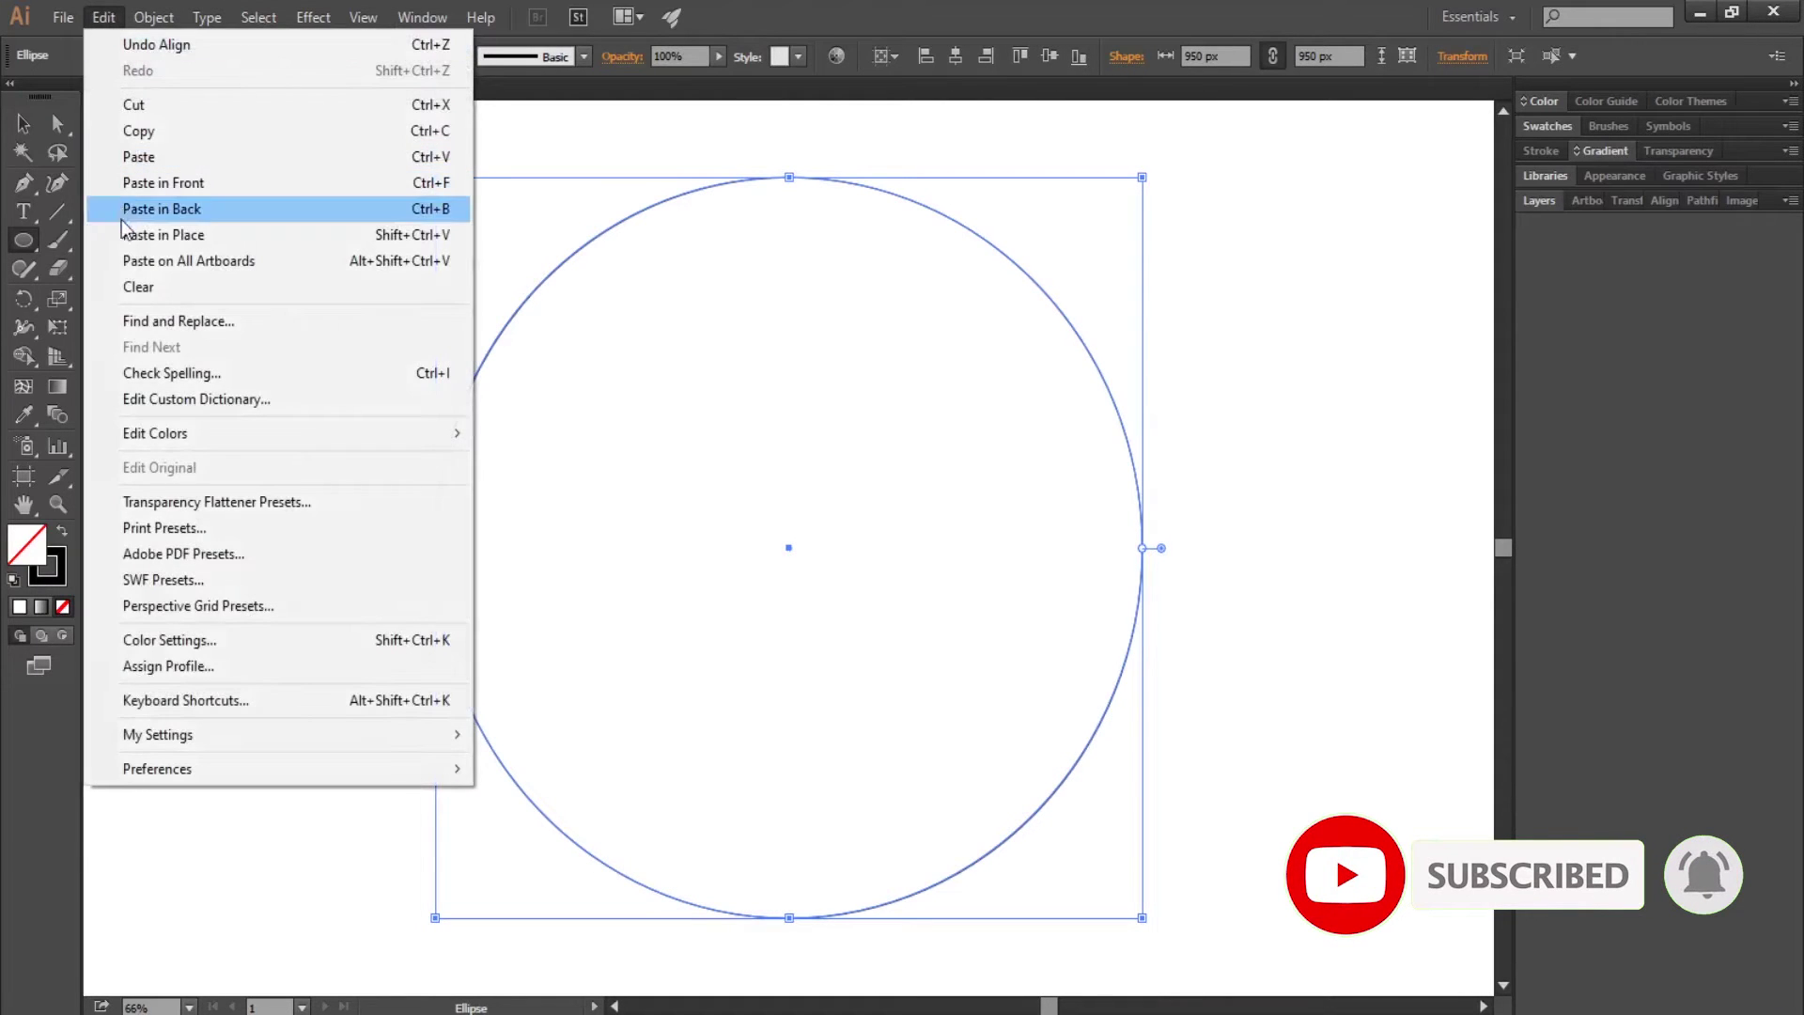
left_click(162, 208)
left_click_drag(1144, 920, 1063, 879)
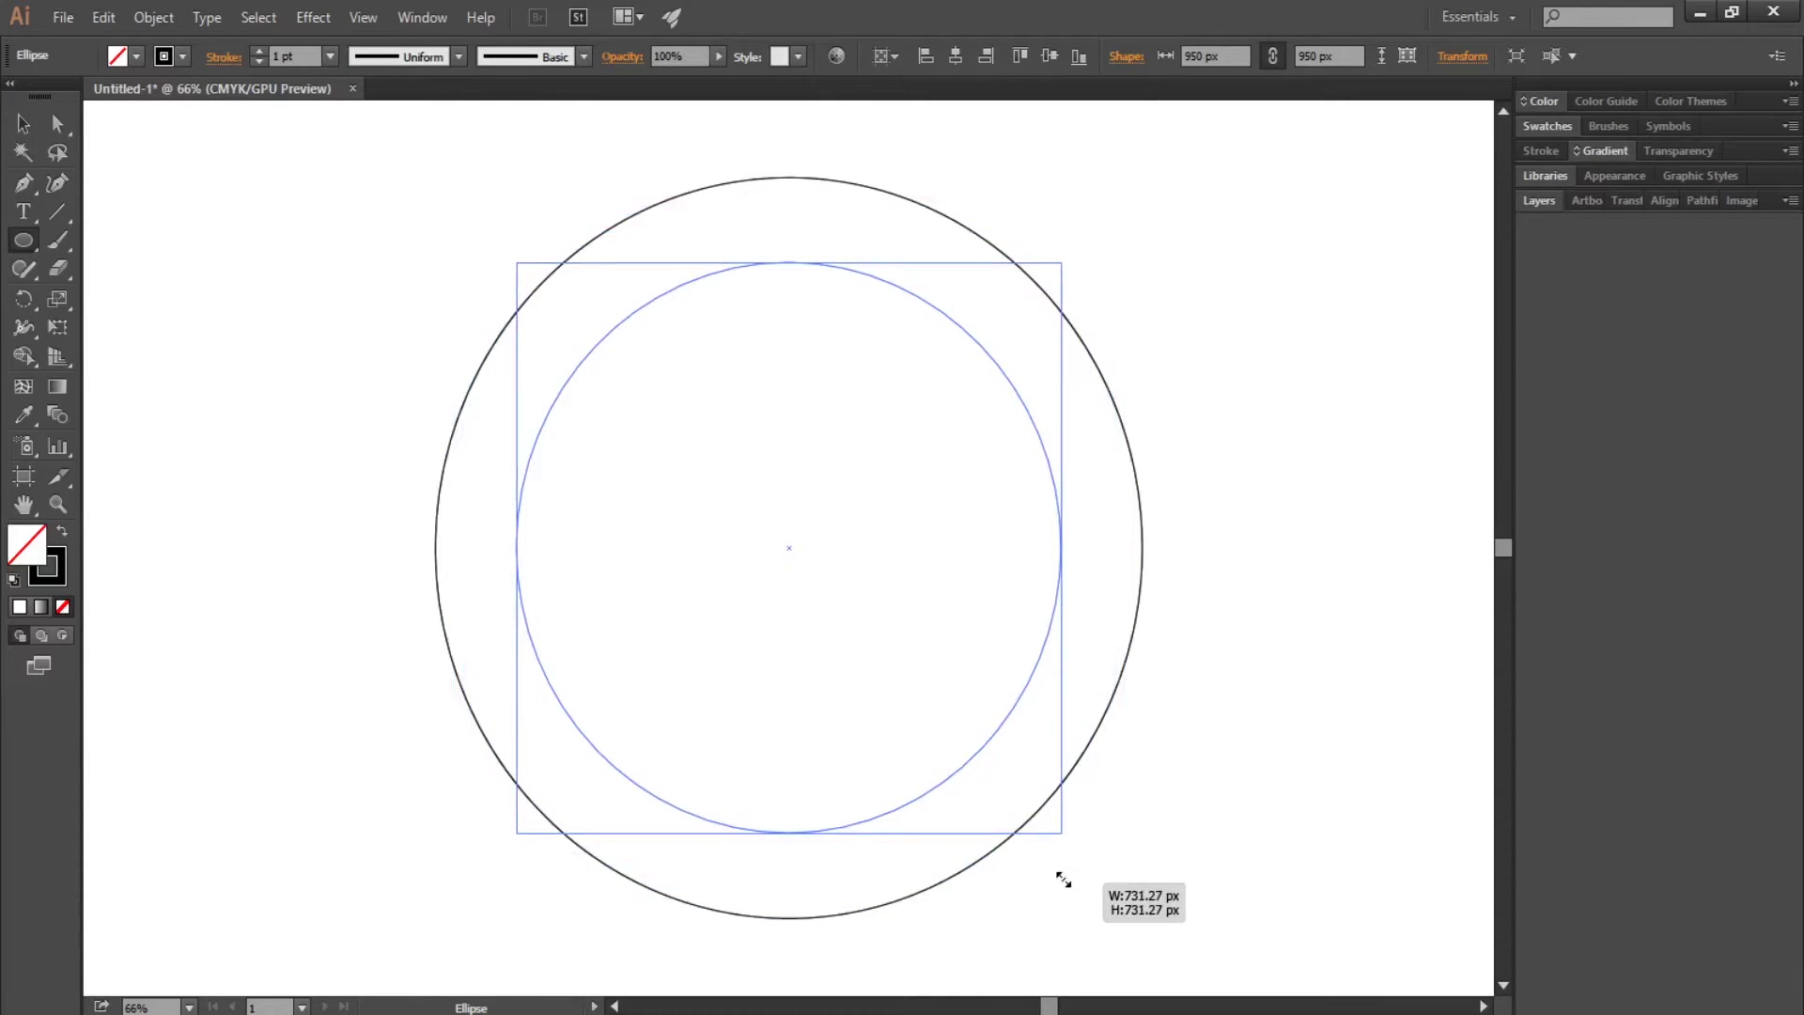
left_click_drag(1063, 878, 1090, 918)
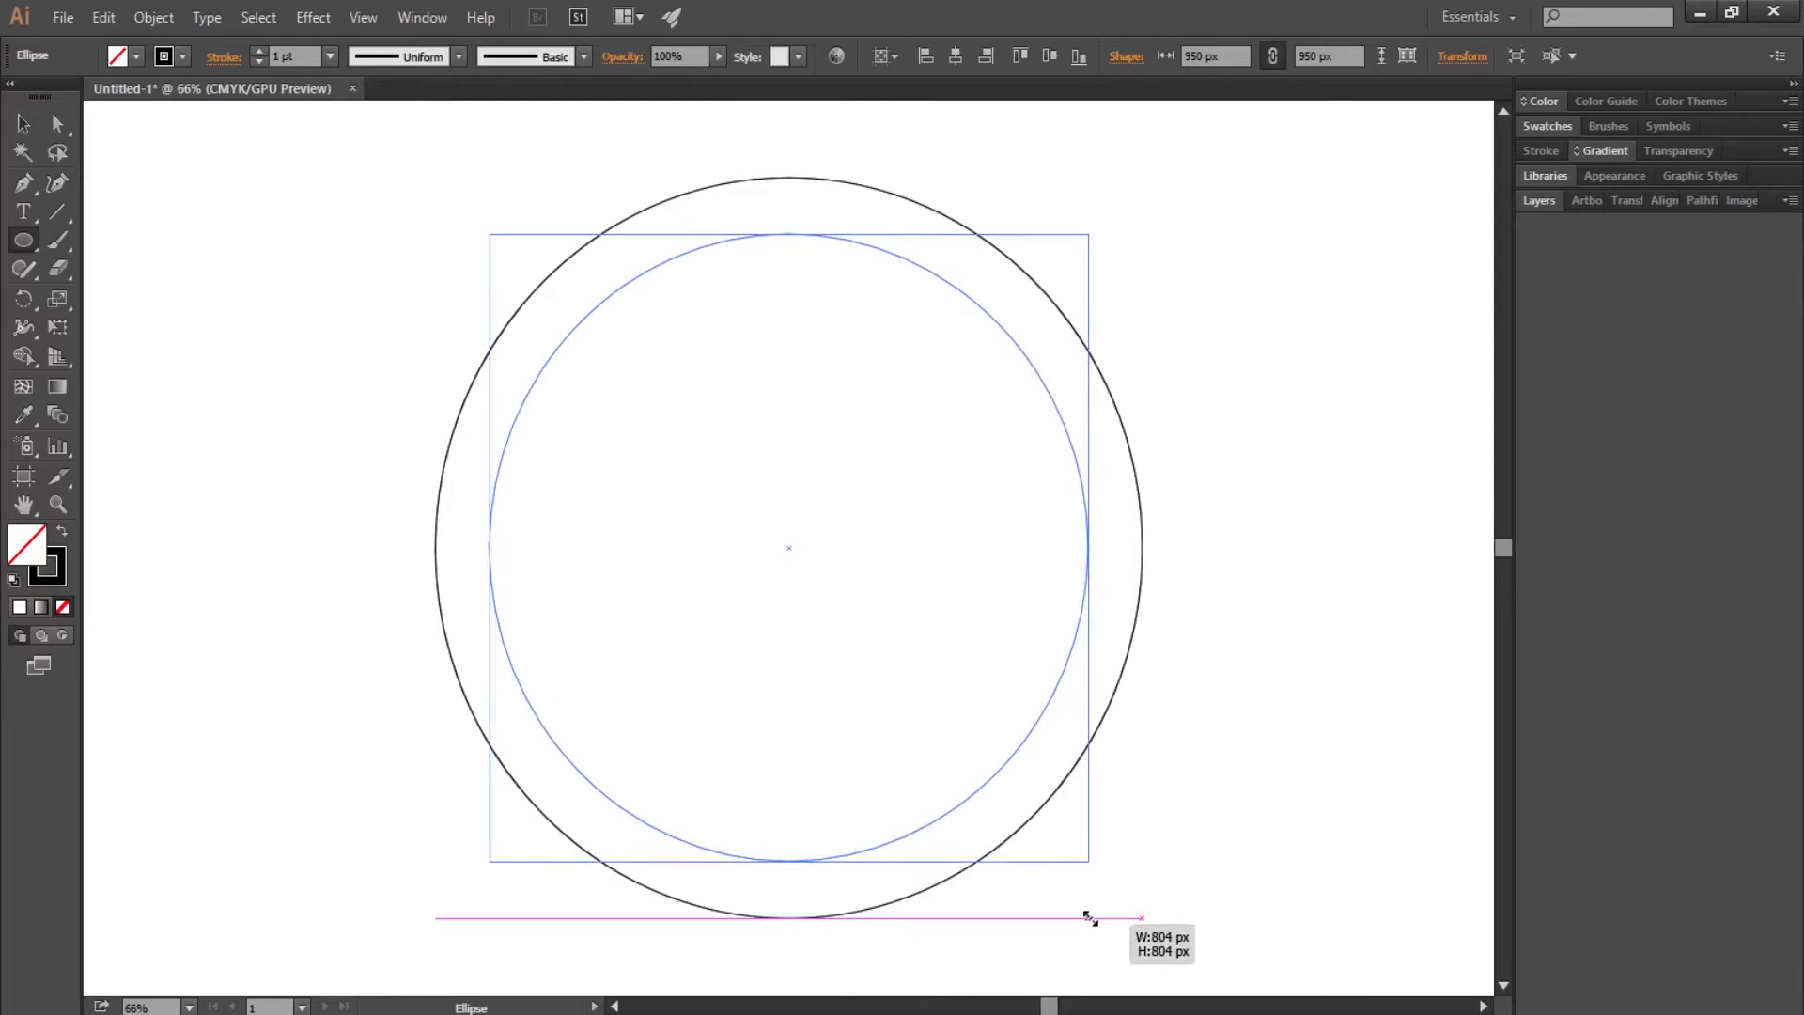
left_click_drag(1090, 918, 1087, 917)
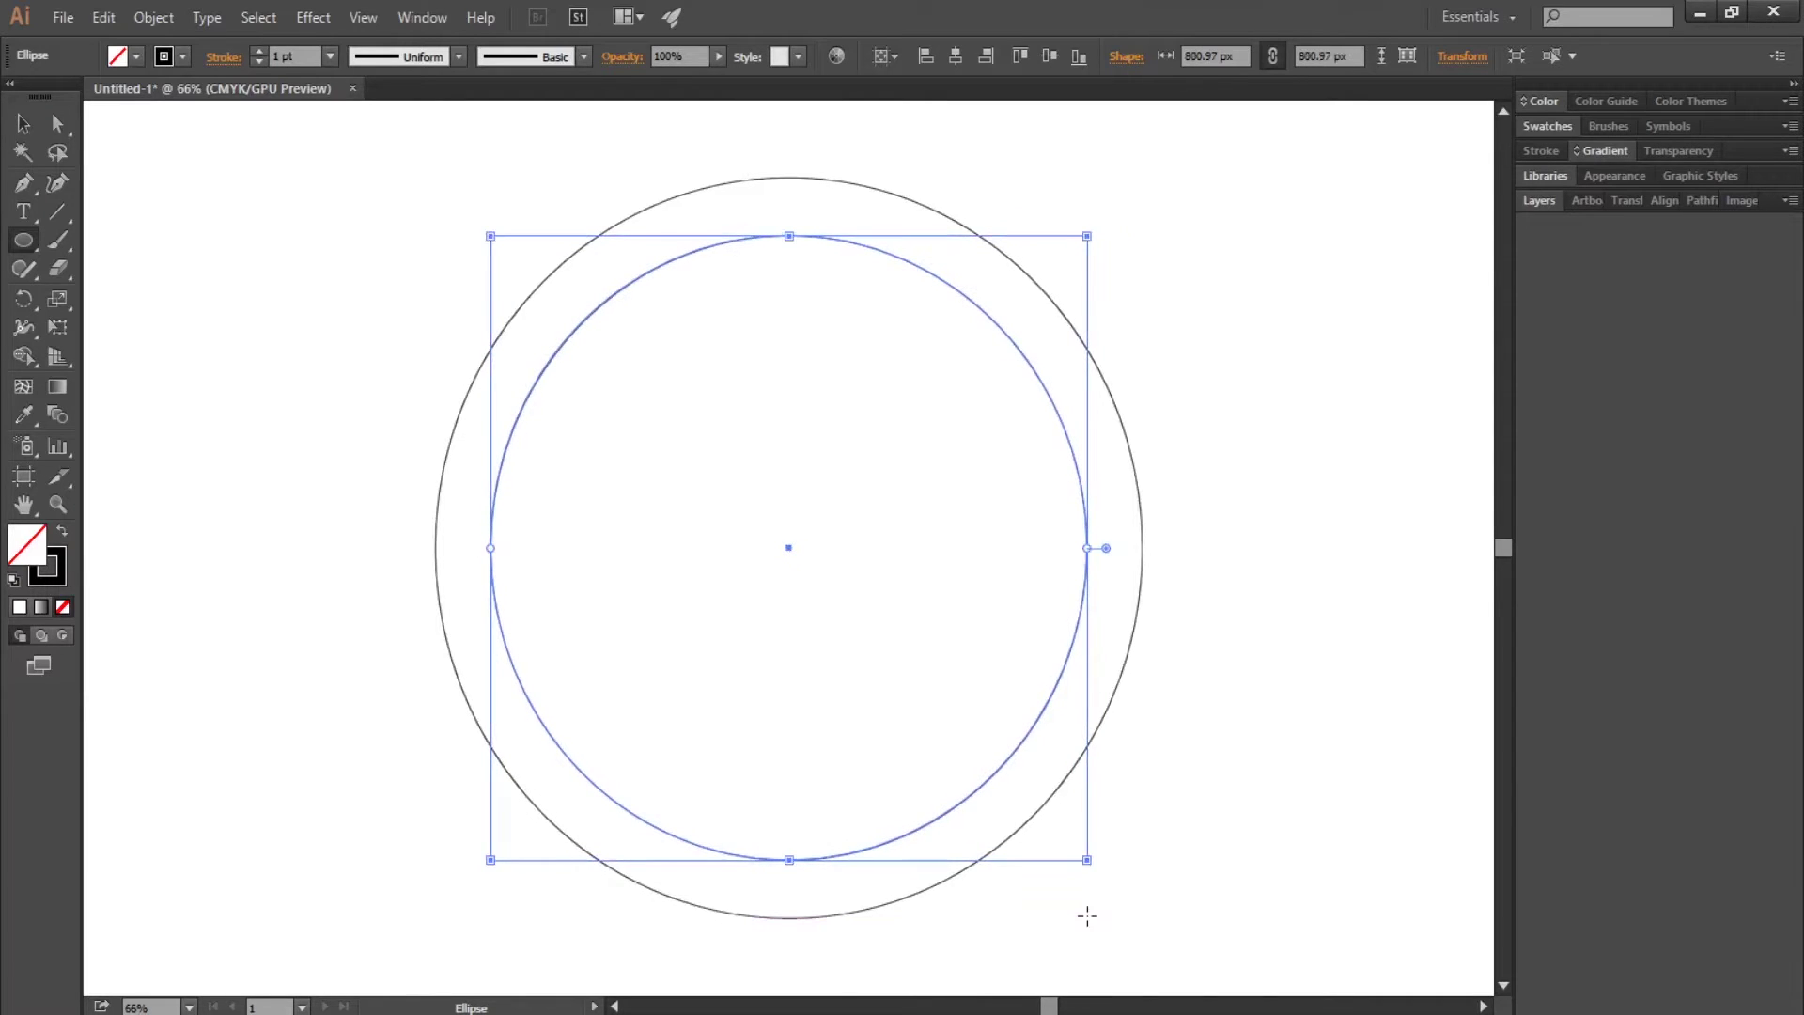
Draw a vertical spacer line matching the gap between the two circle tops, below the inner circle
left_click(314, 279, "ctrl")
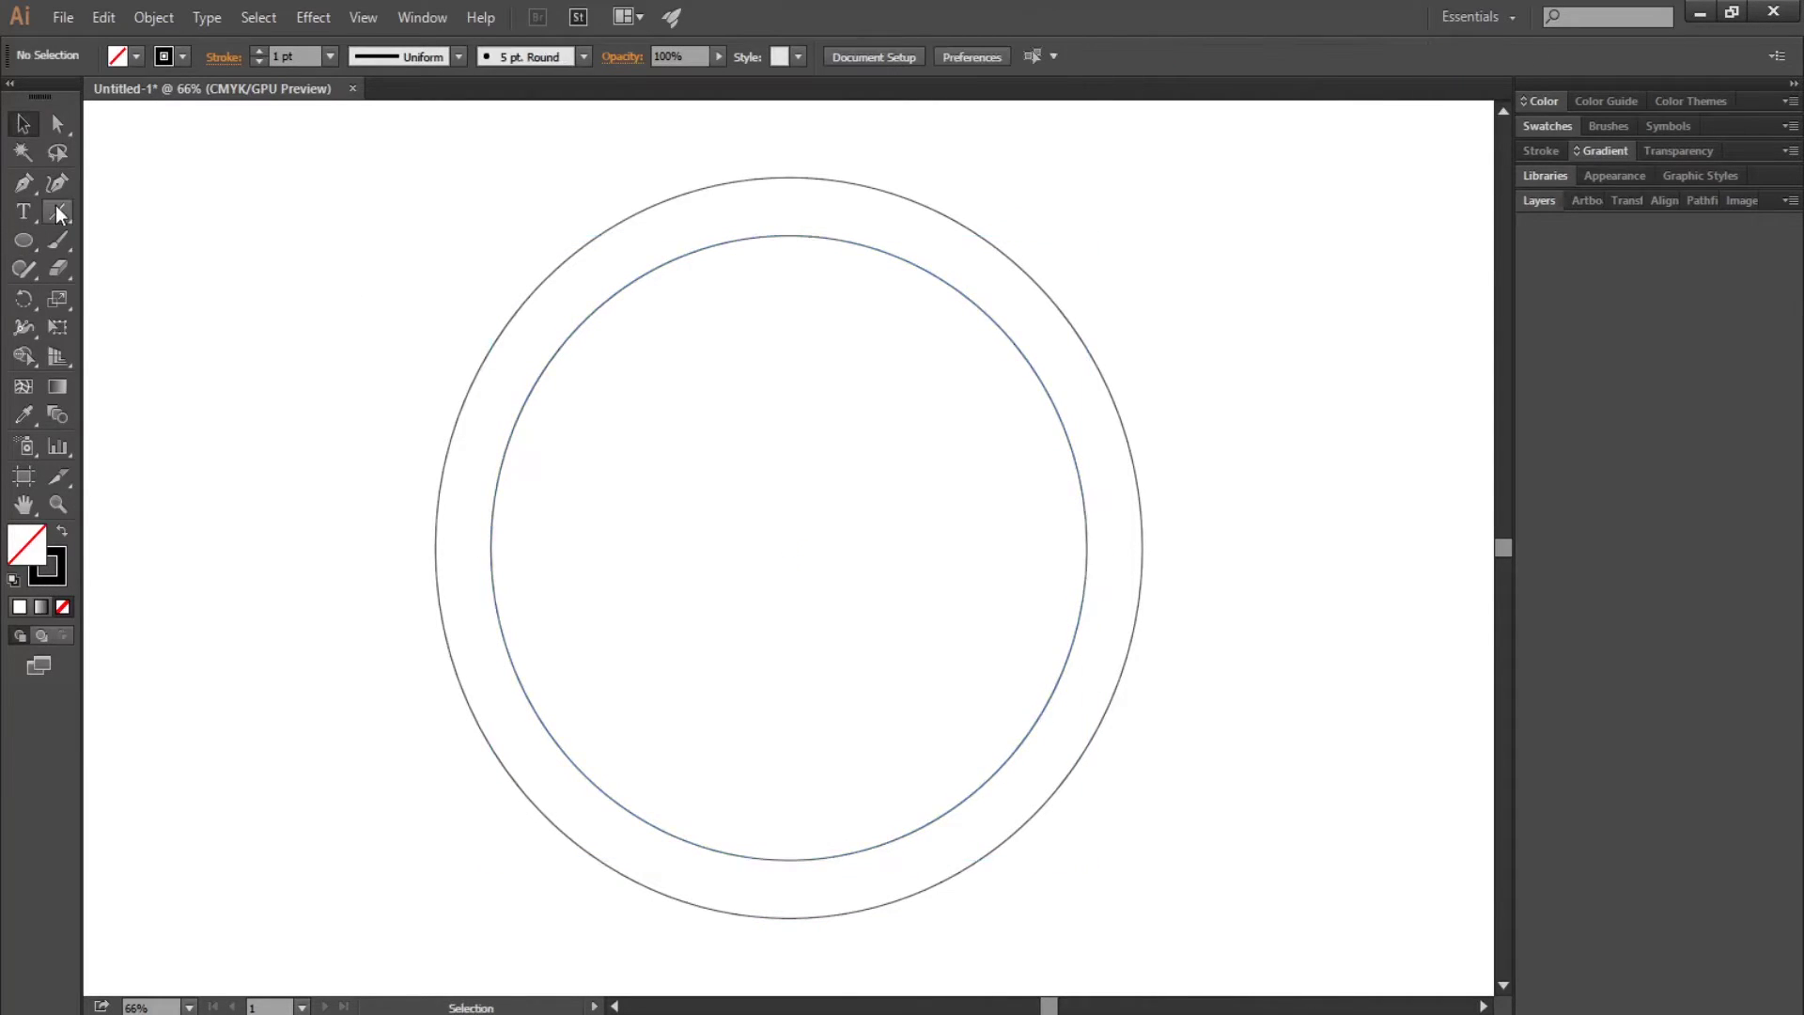
left_click(58, 212)
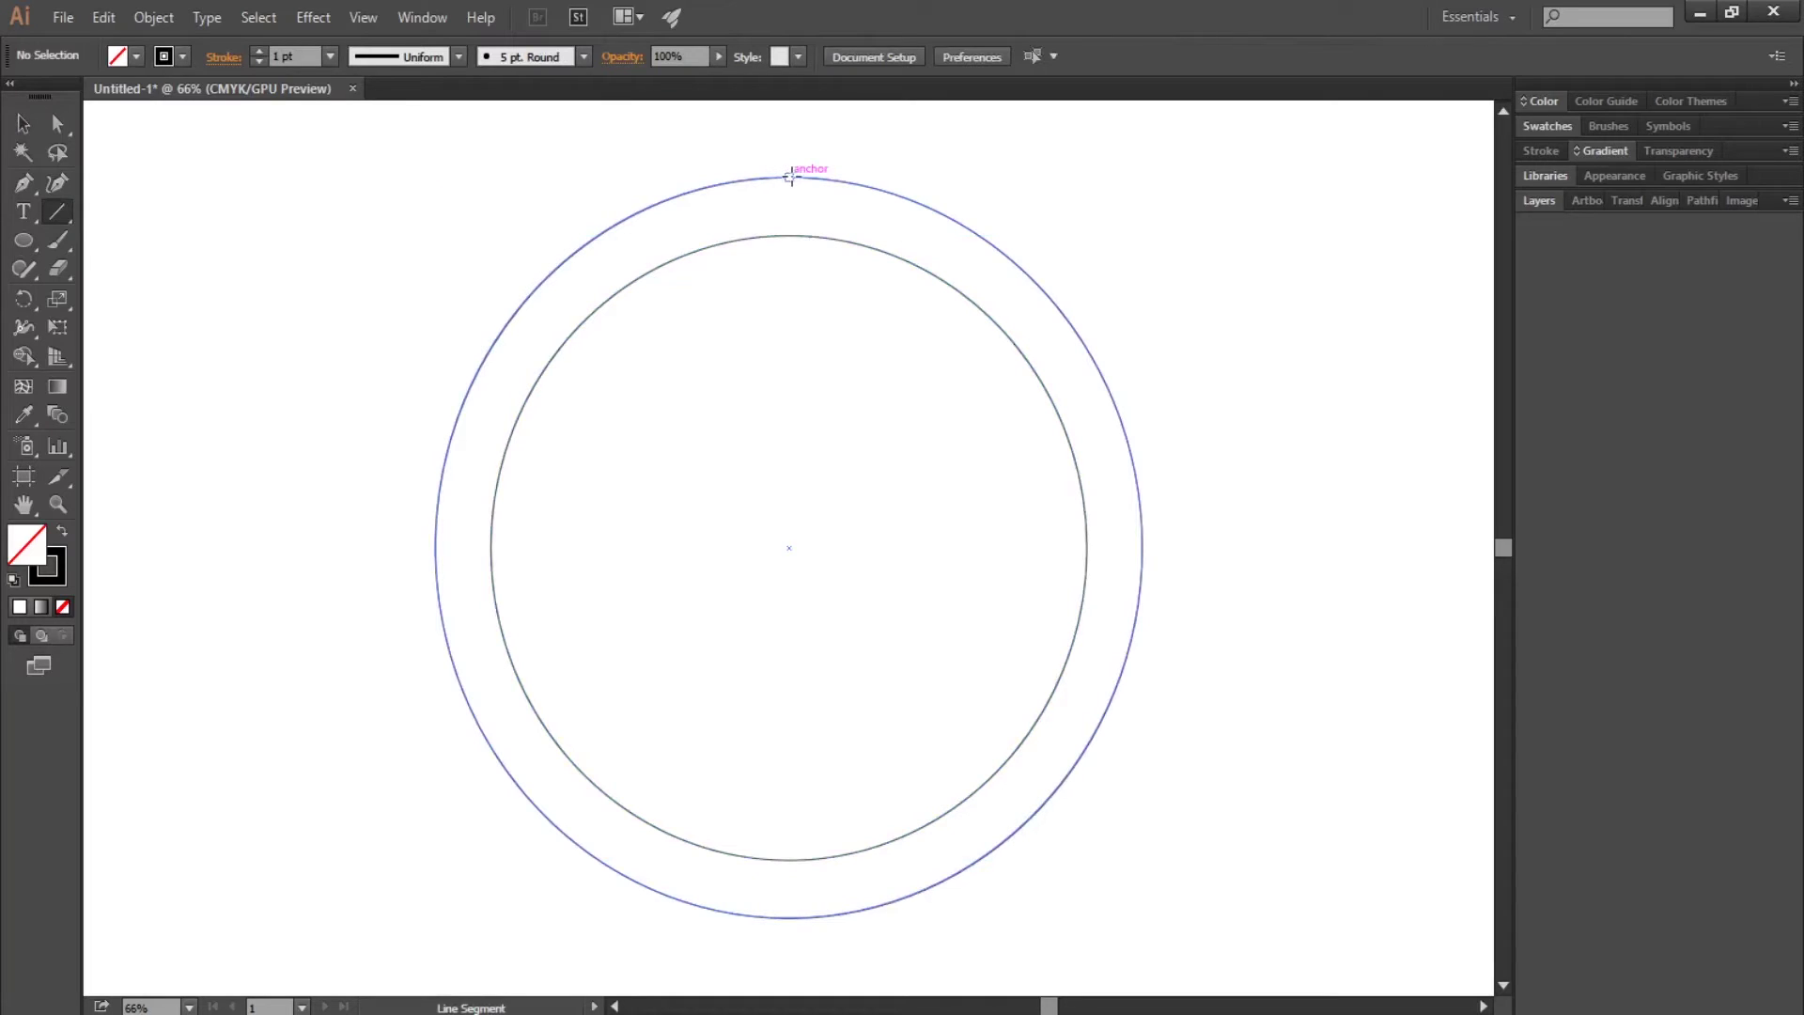
left_click_drag(788, 175, 789, 282)
key("v")
left_click(522, 261)
left_click(1046, 233)
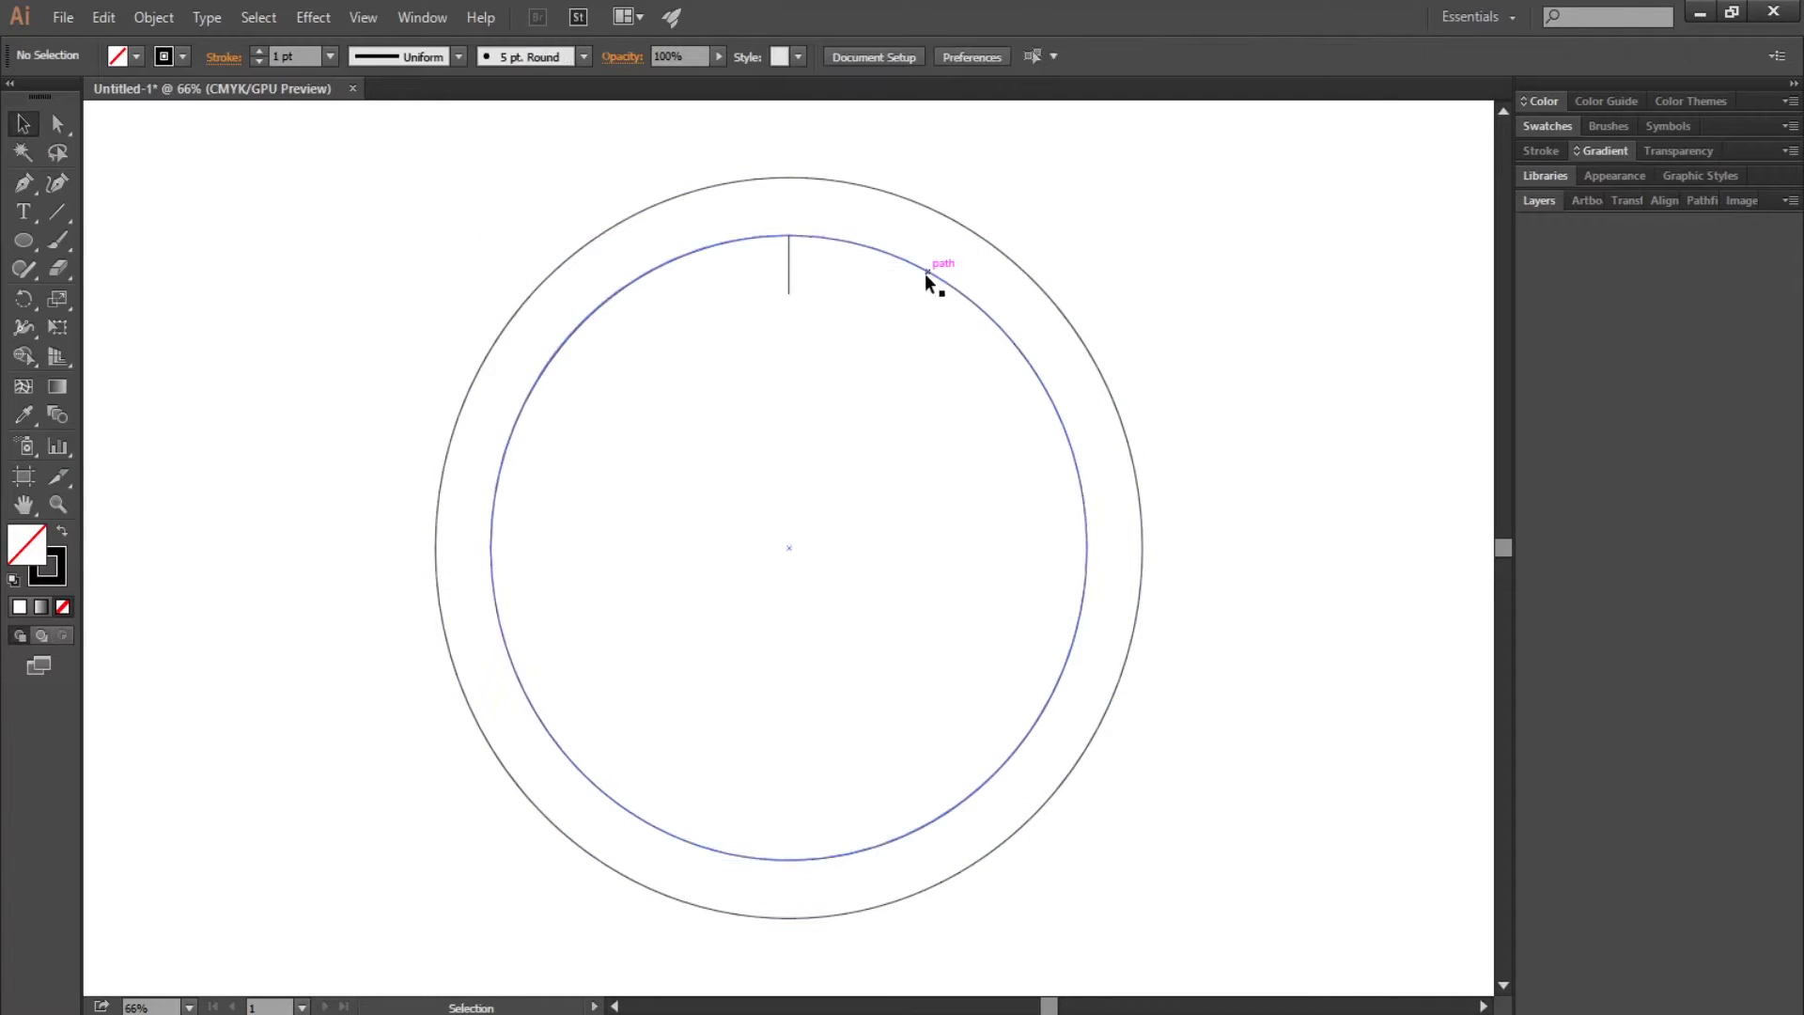
Paste the inner circle in place and shrink it to the spacer's end, about 646 px
left_click(927, 274)
left_click(103, 16)
left_click(138, 130)
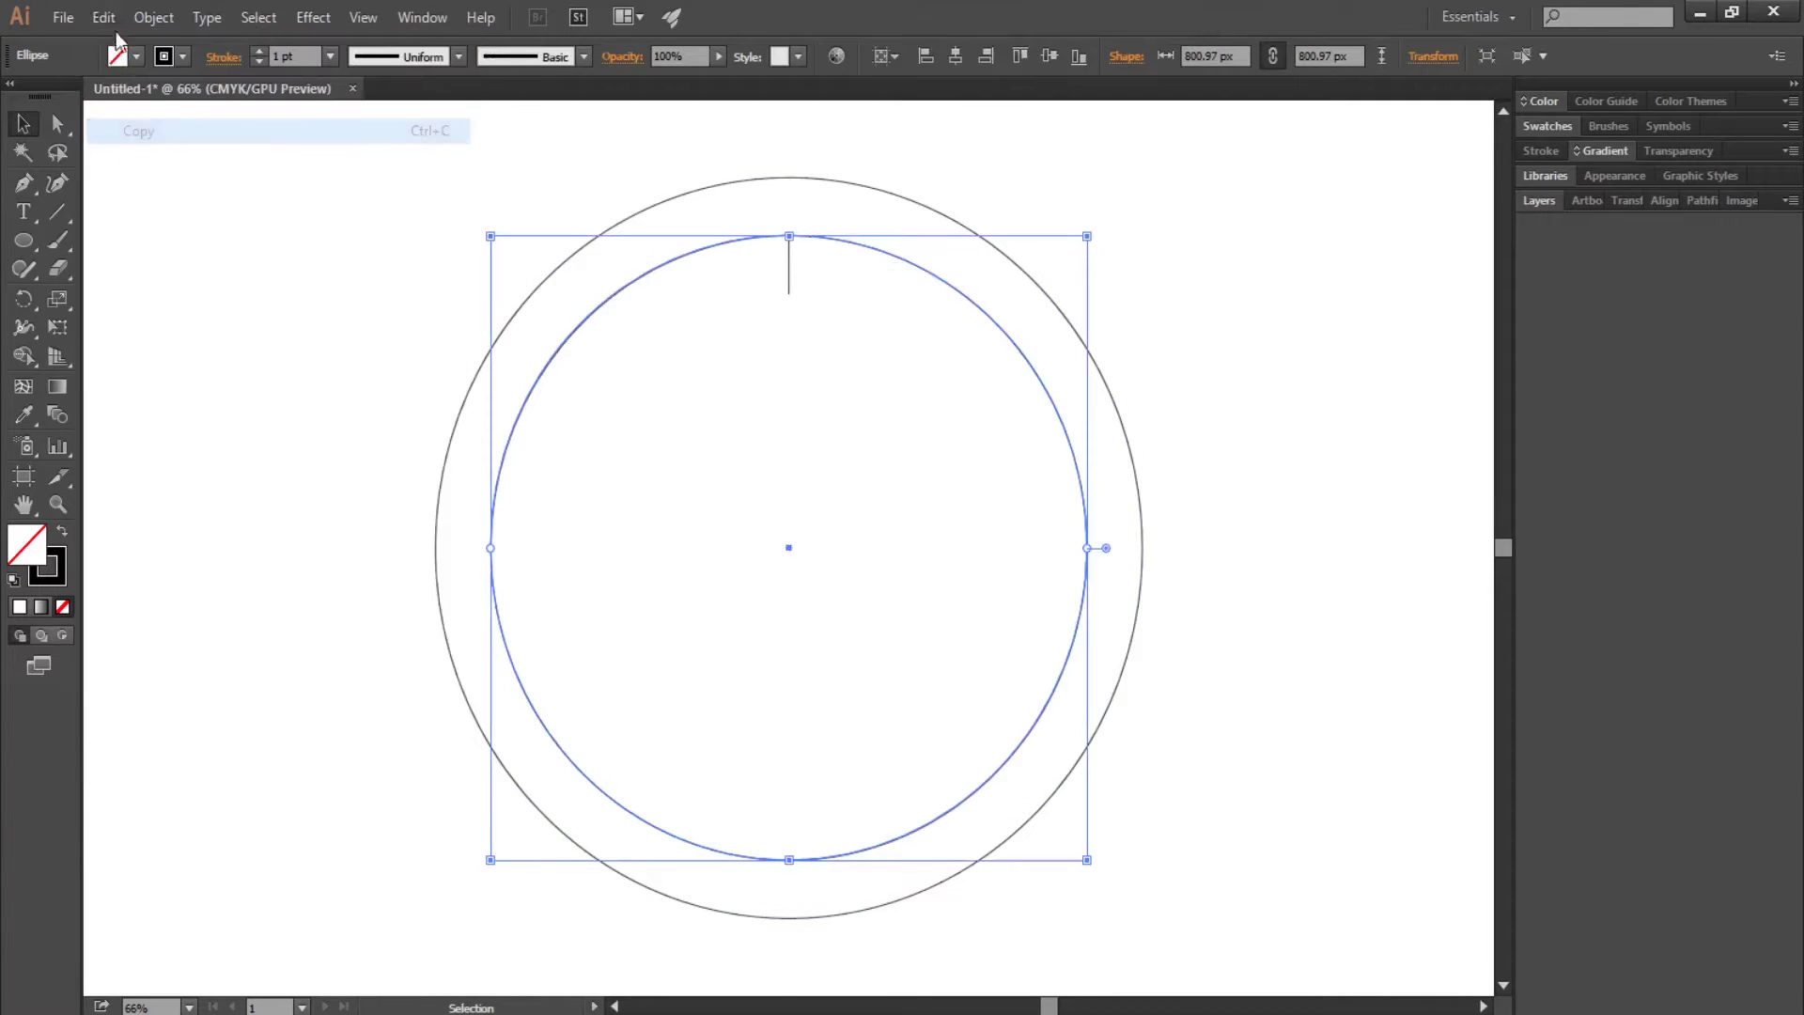
left_click(104, 17)
left_click(155, 235)
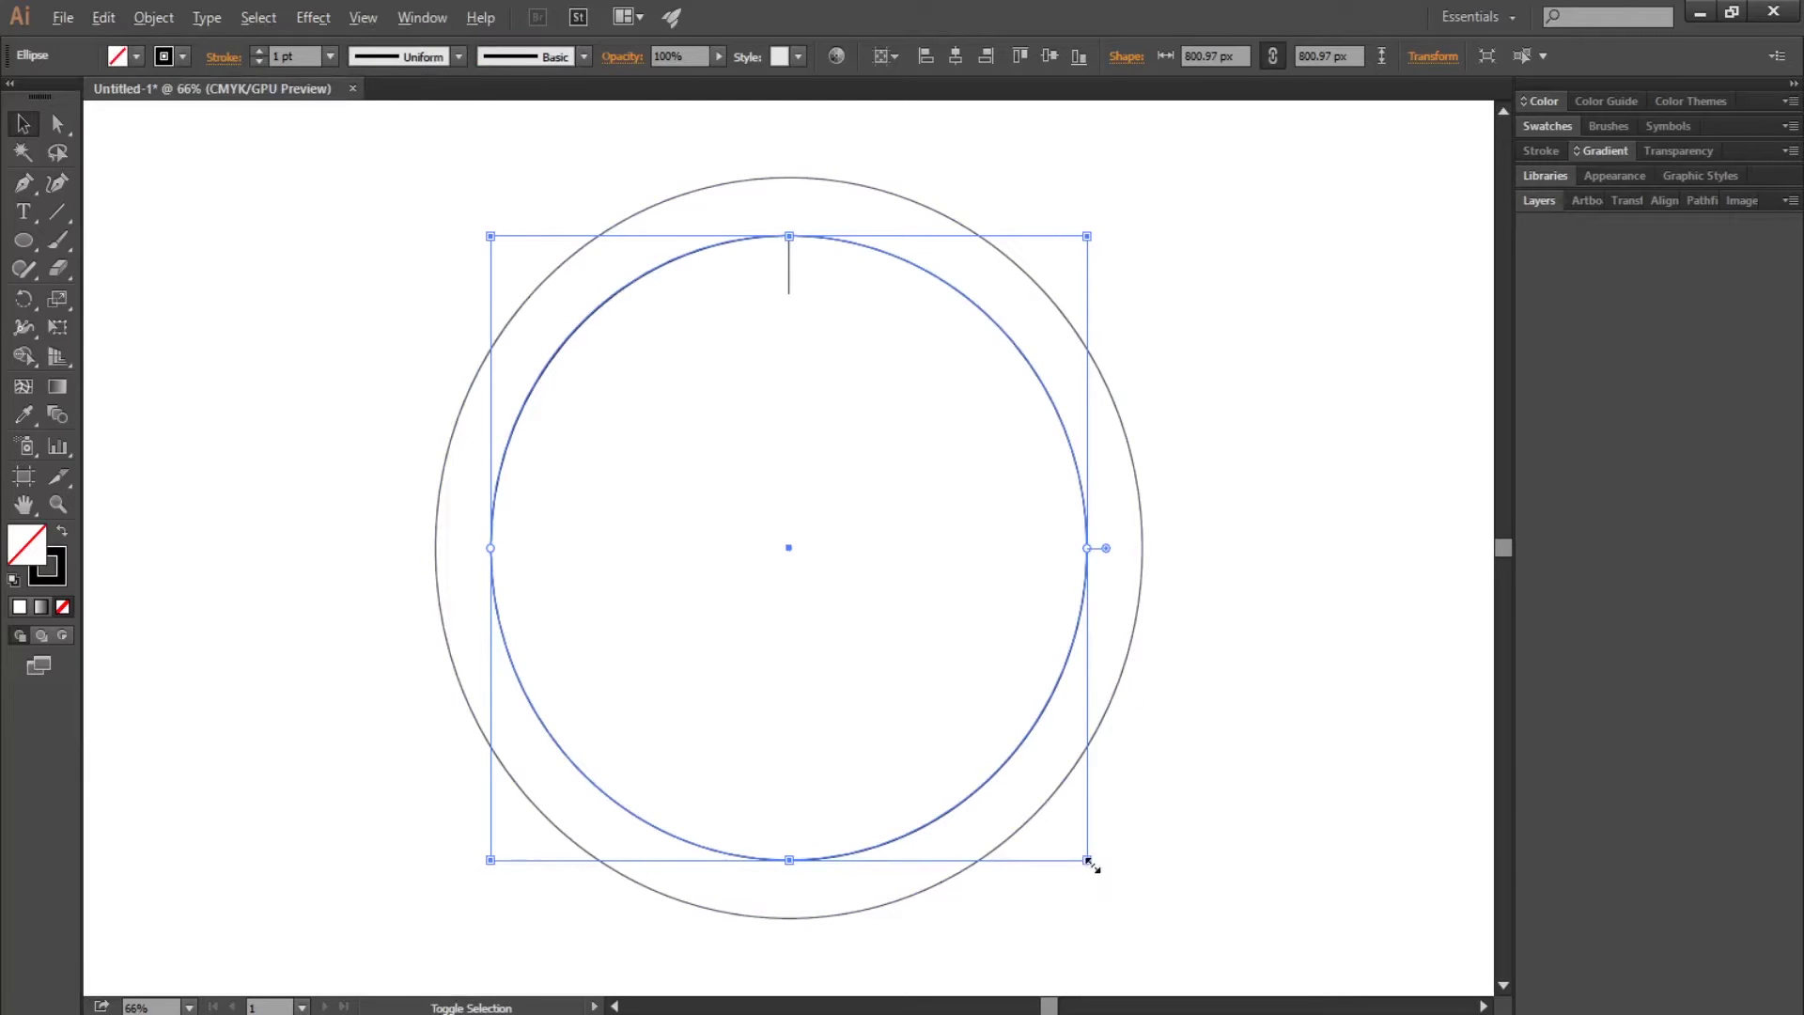
left_click_drag(1088, 862, 1030, 834)
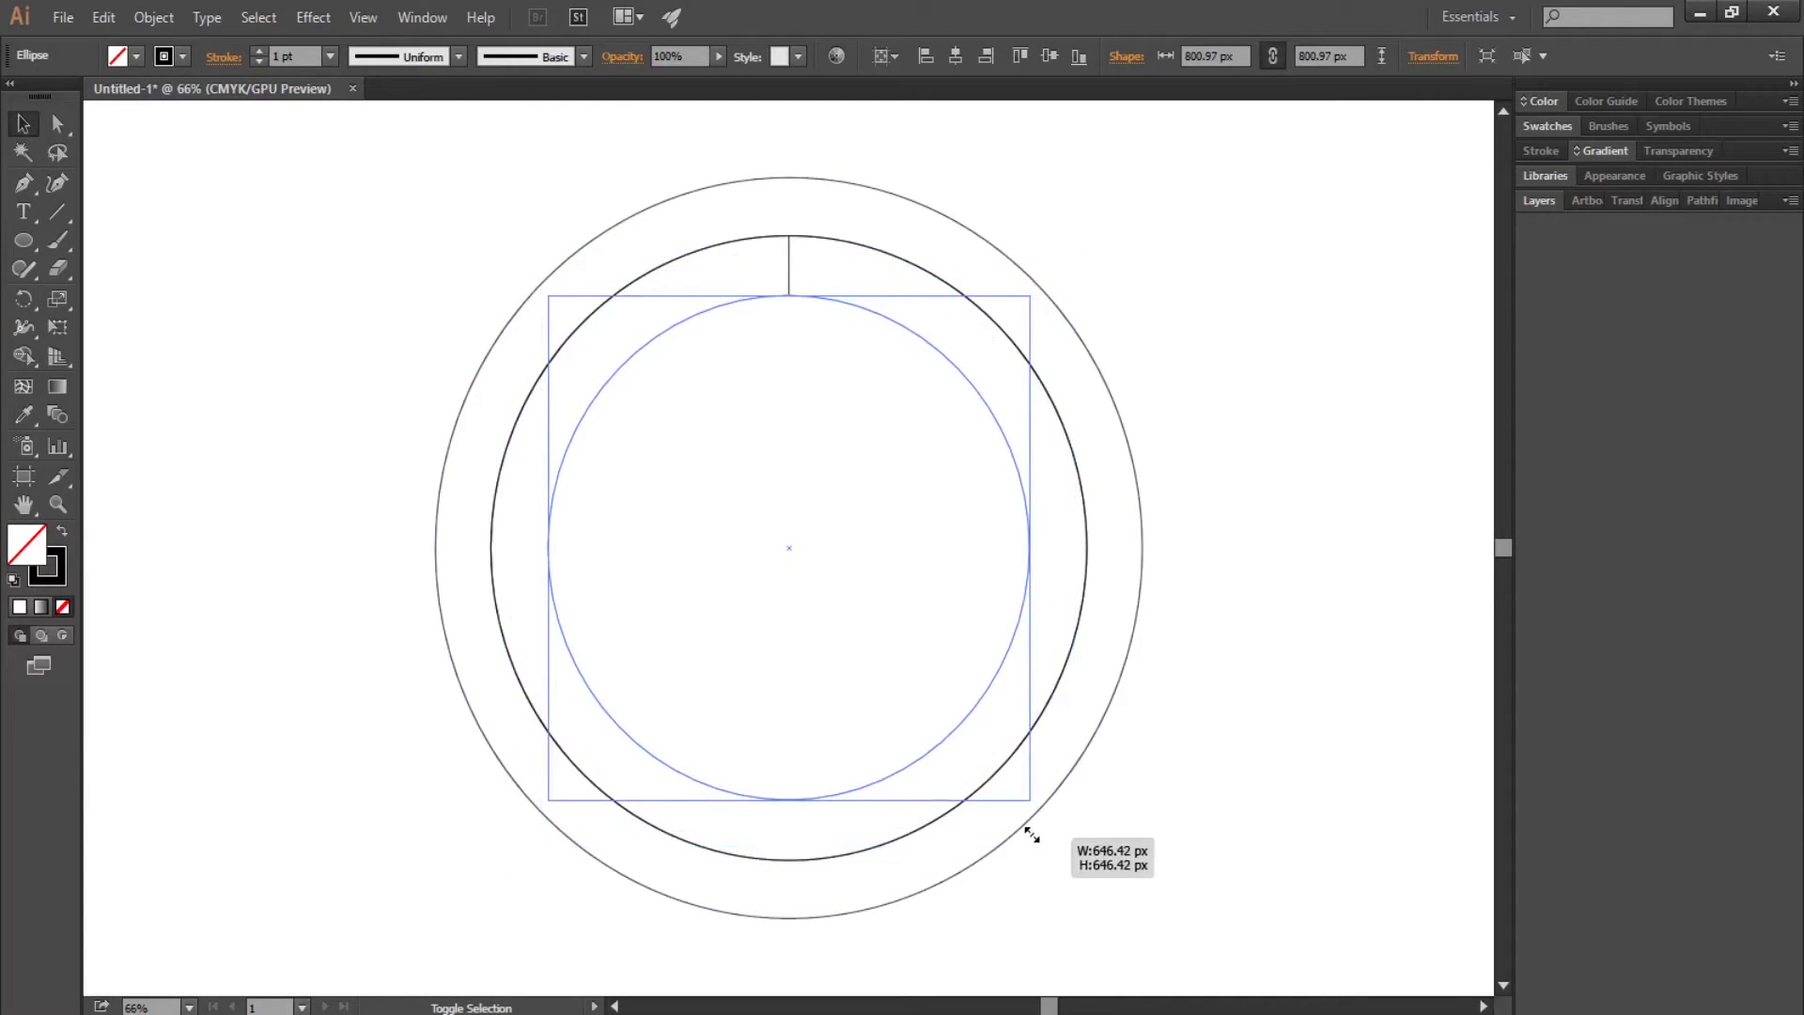
left_click(1296, 631)
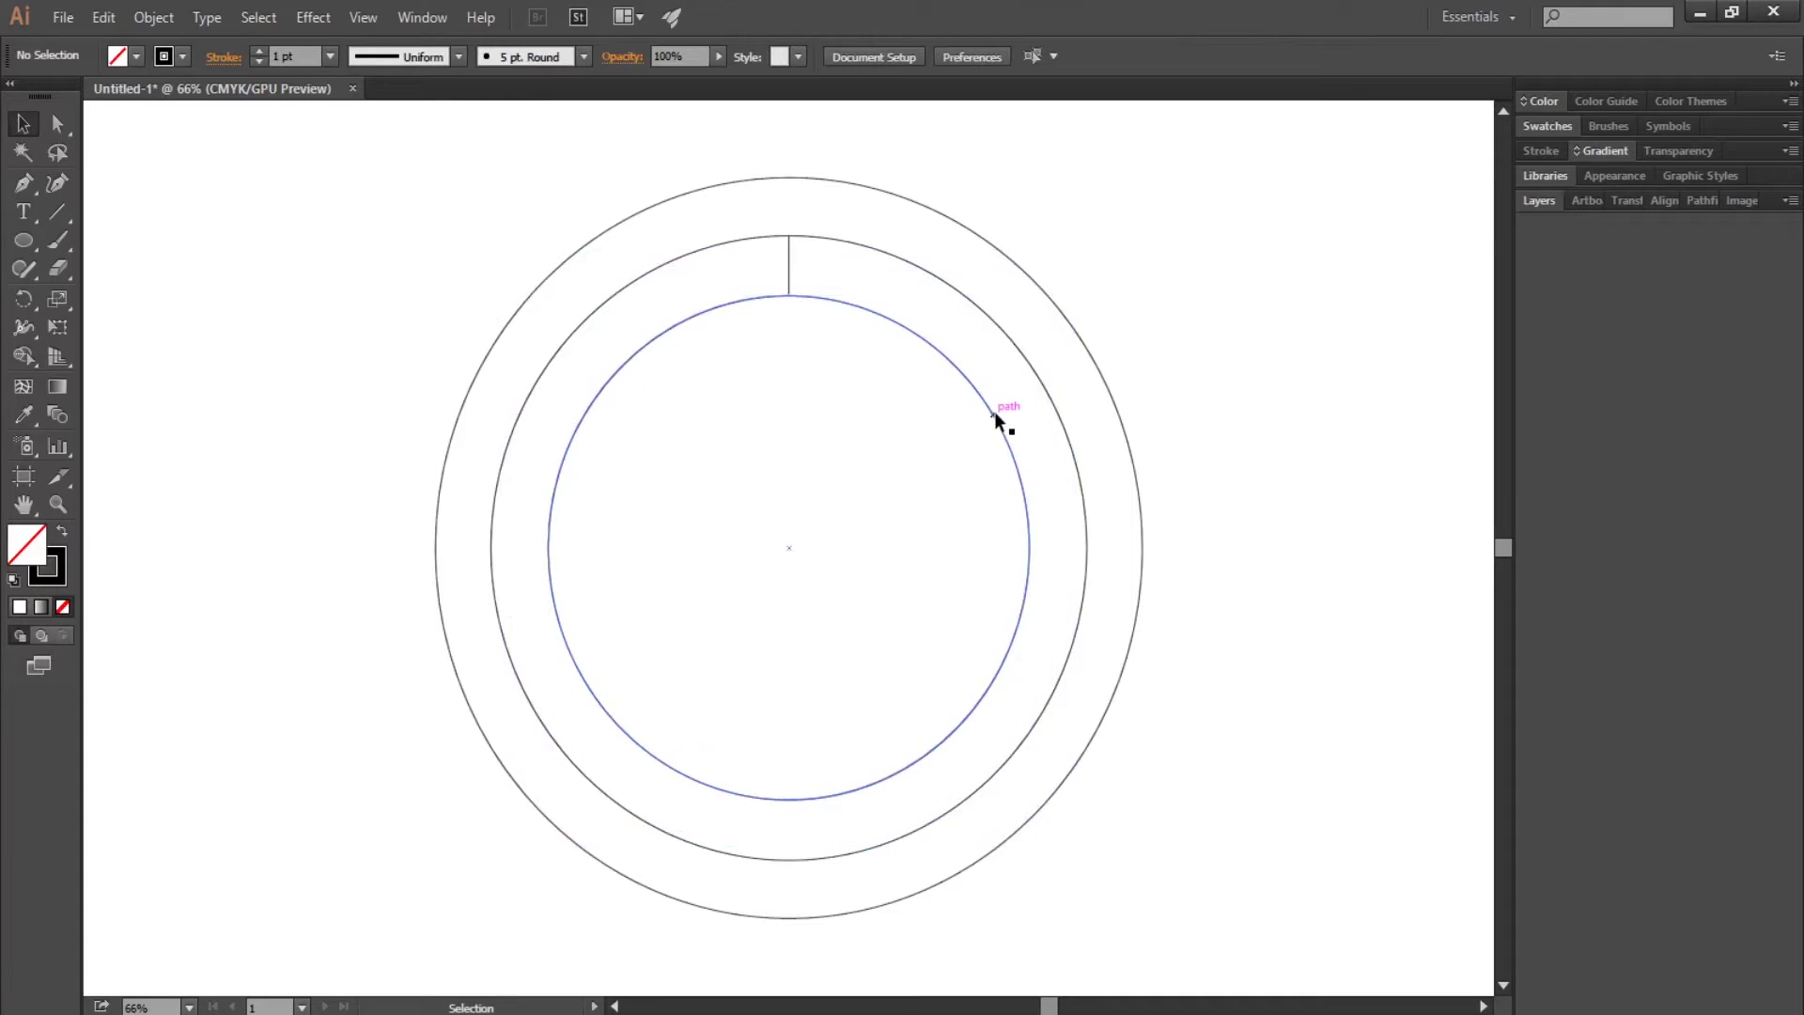
Add a fourth innermost circle, about 587 px, using the spacer, then delete the spacer line
left_click_drag(791, 264, 789, 320)
left_click(874, 318)
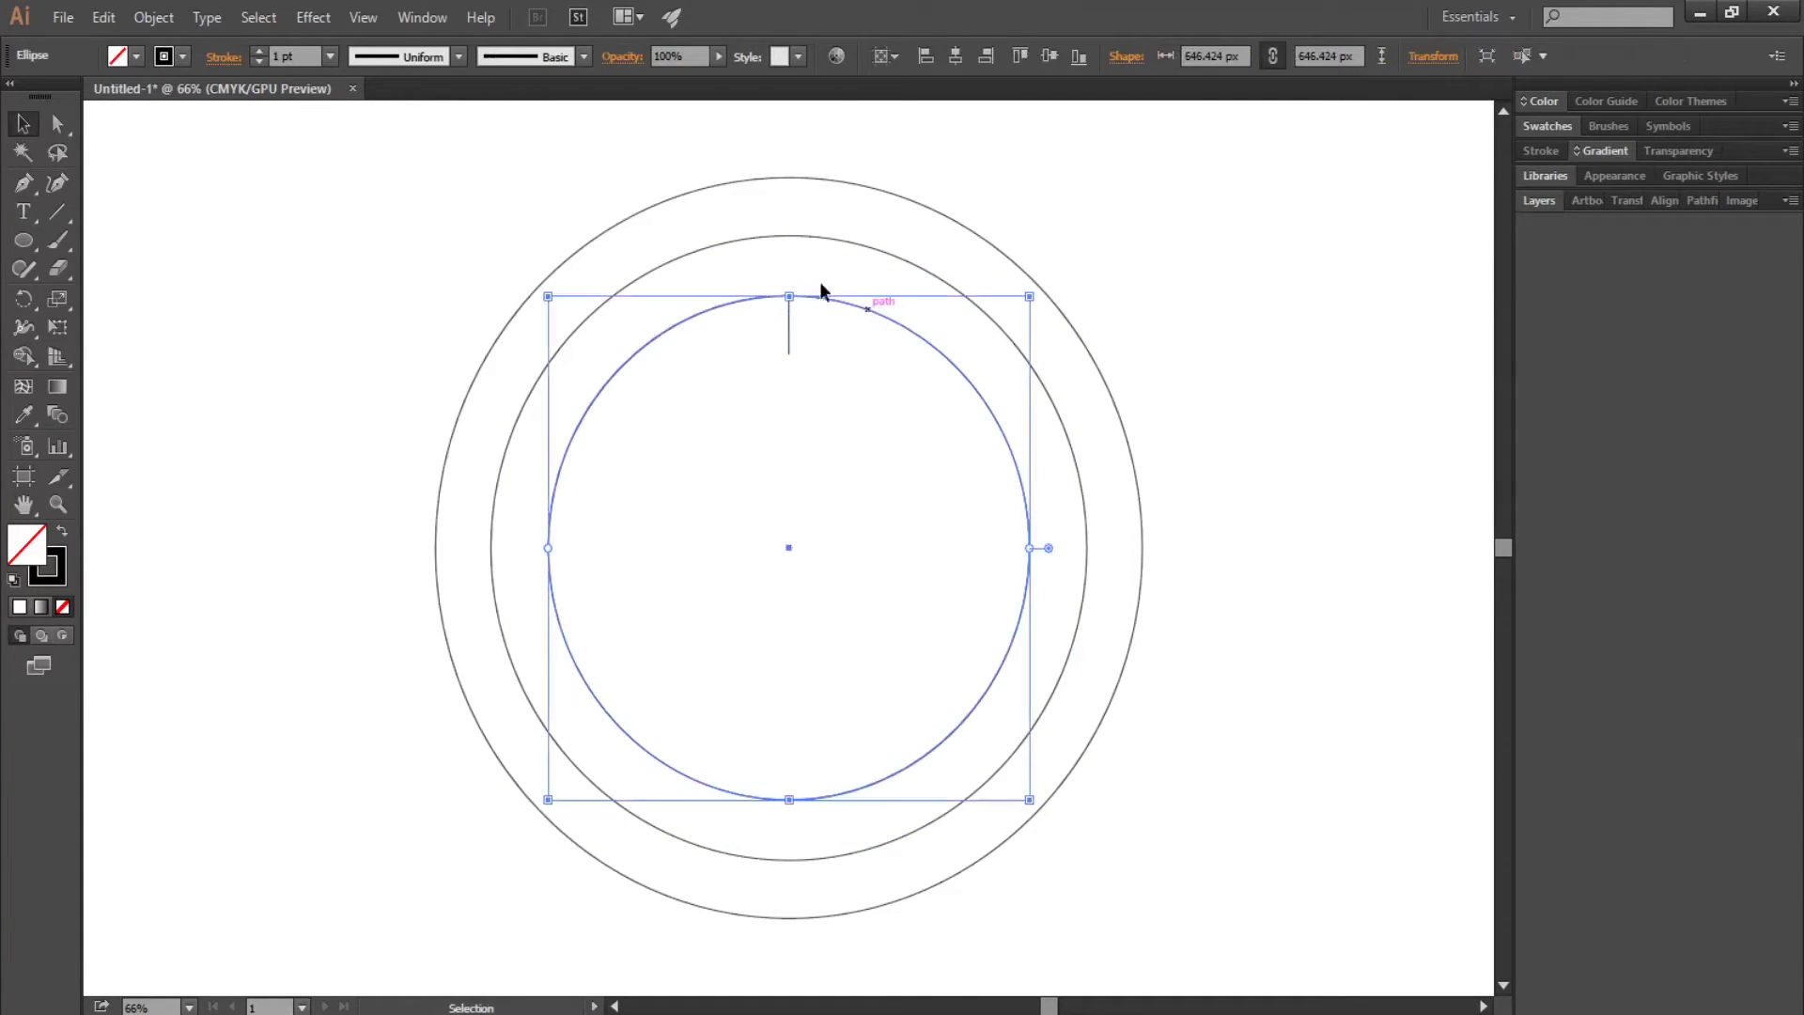
left_click(103, 17)
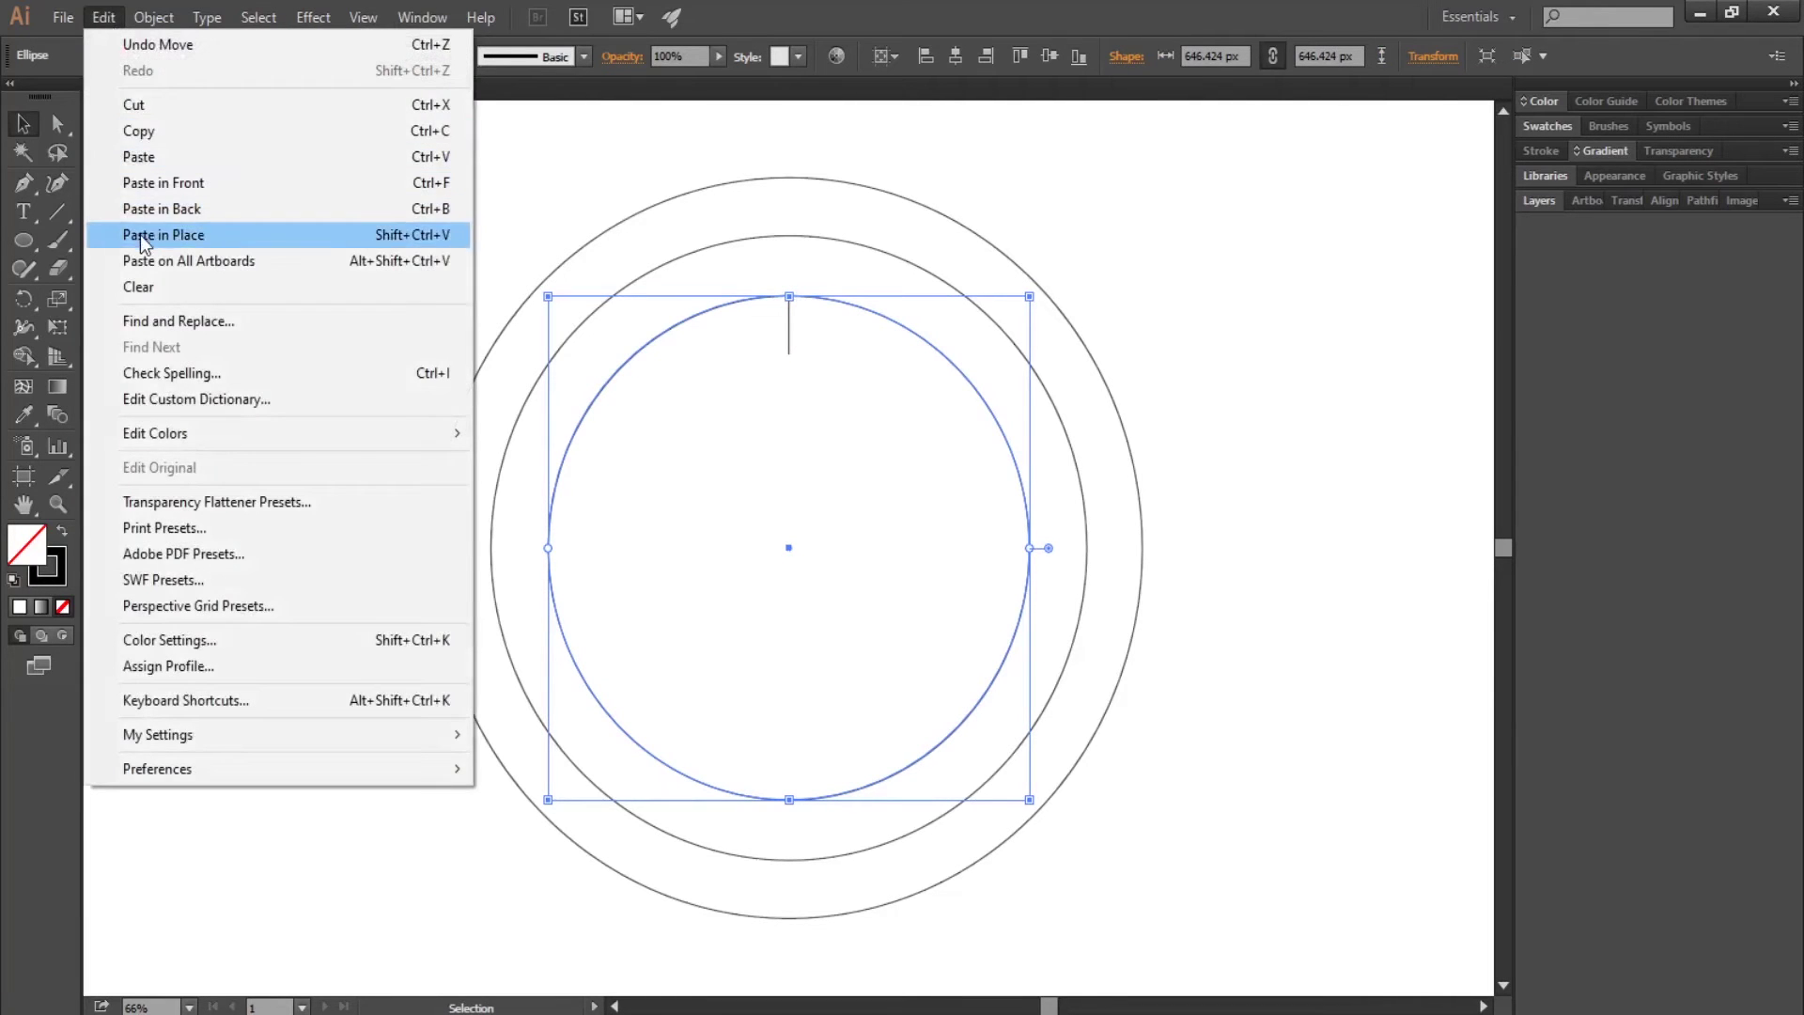
left_click(163, 234)
left_click_drag(1030, 297, 978, 355)
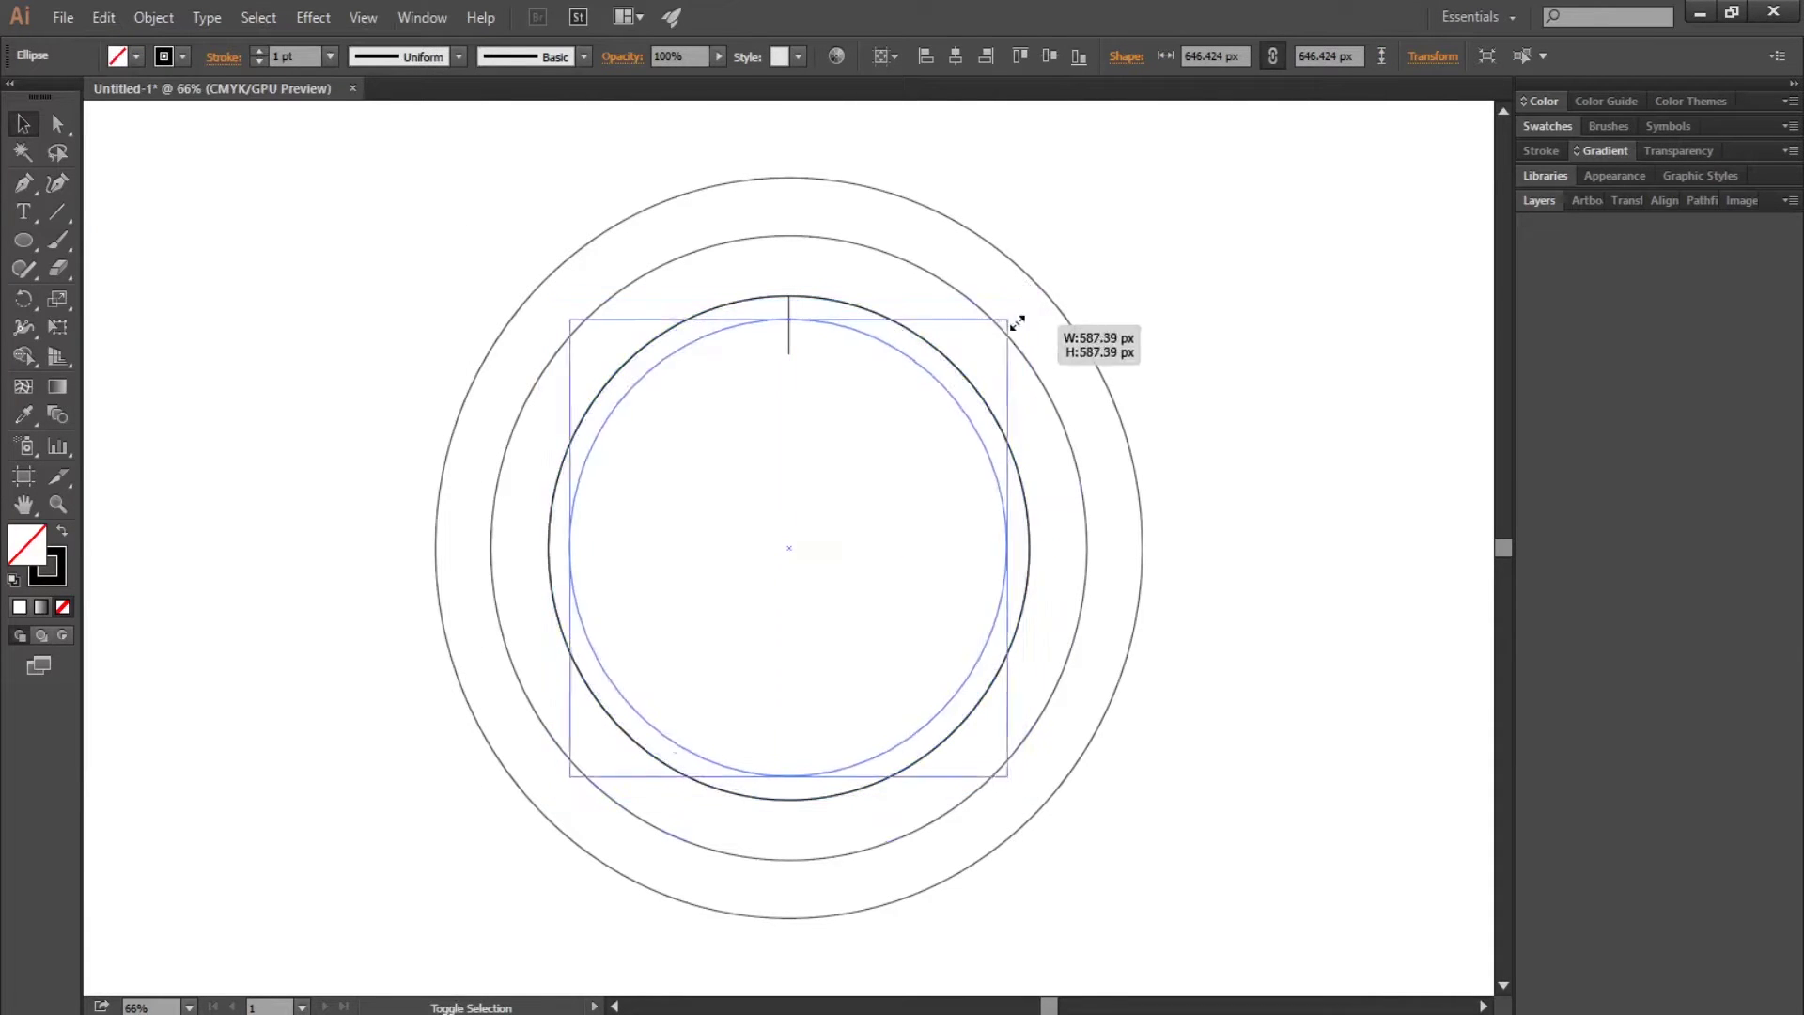
left_click(983, 436)
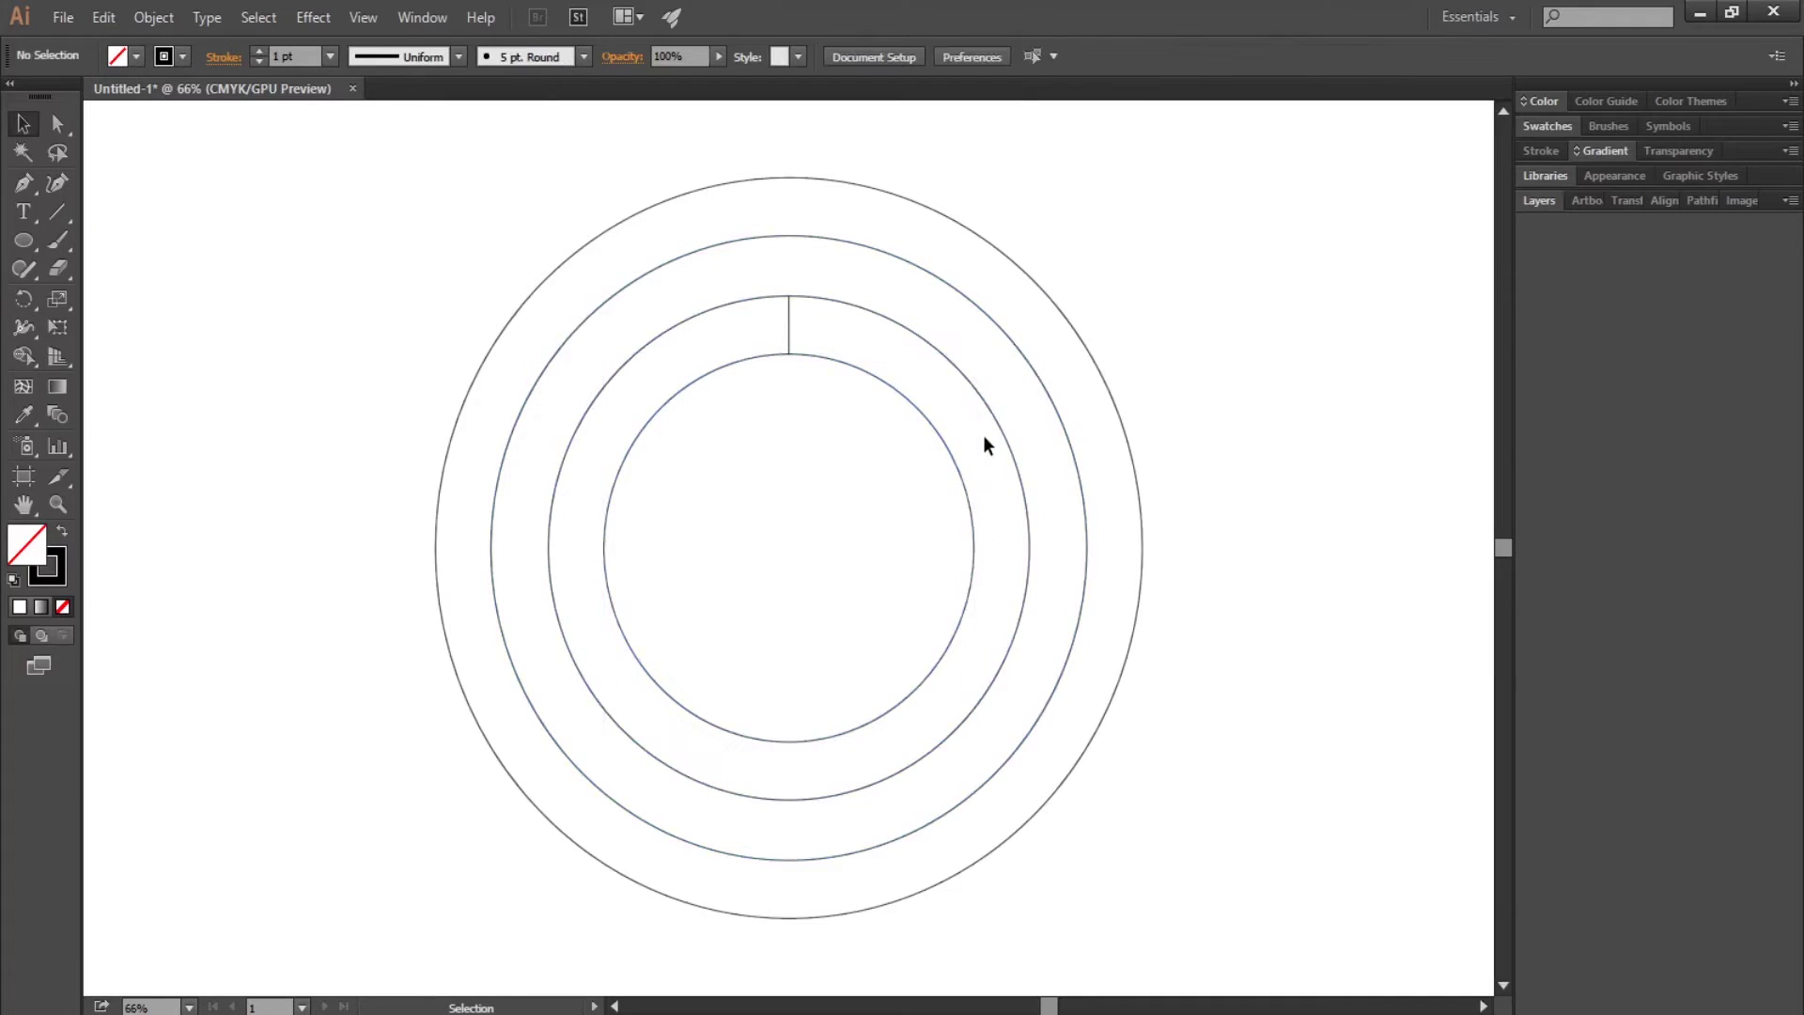
left_click(786, 334)
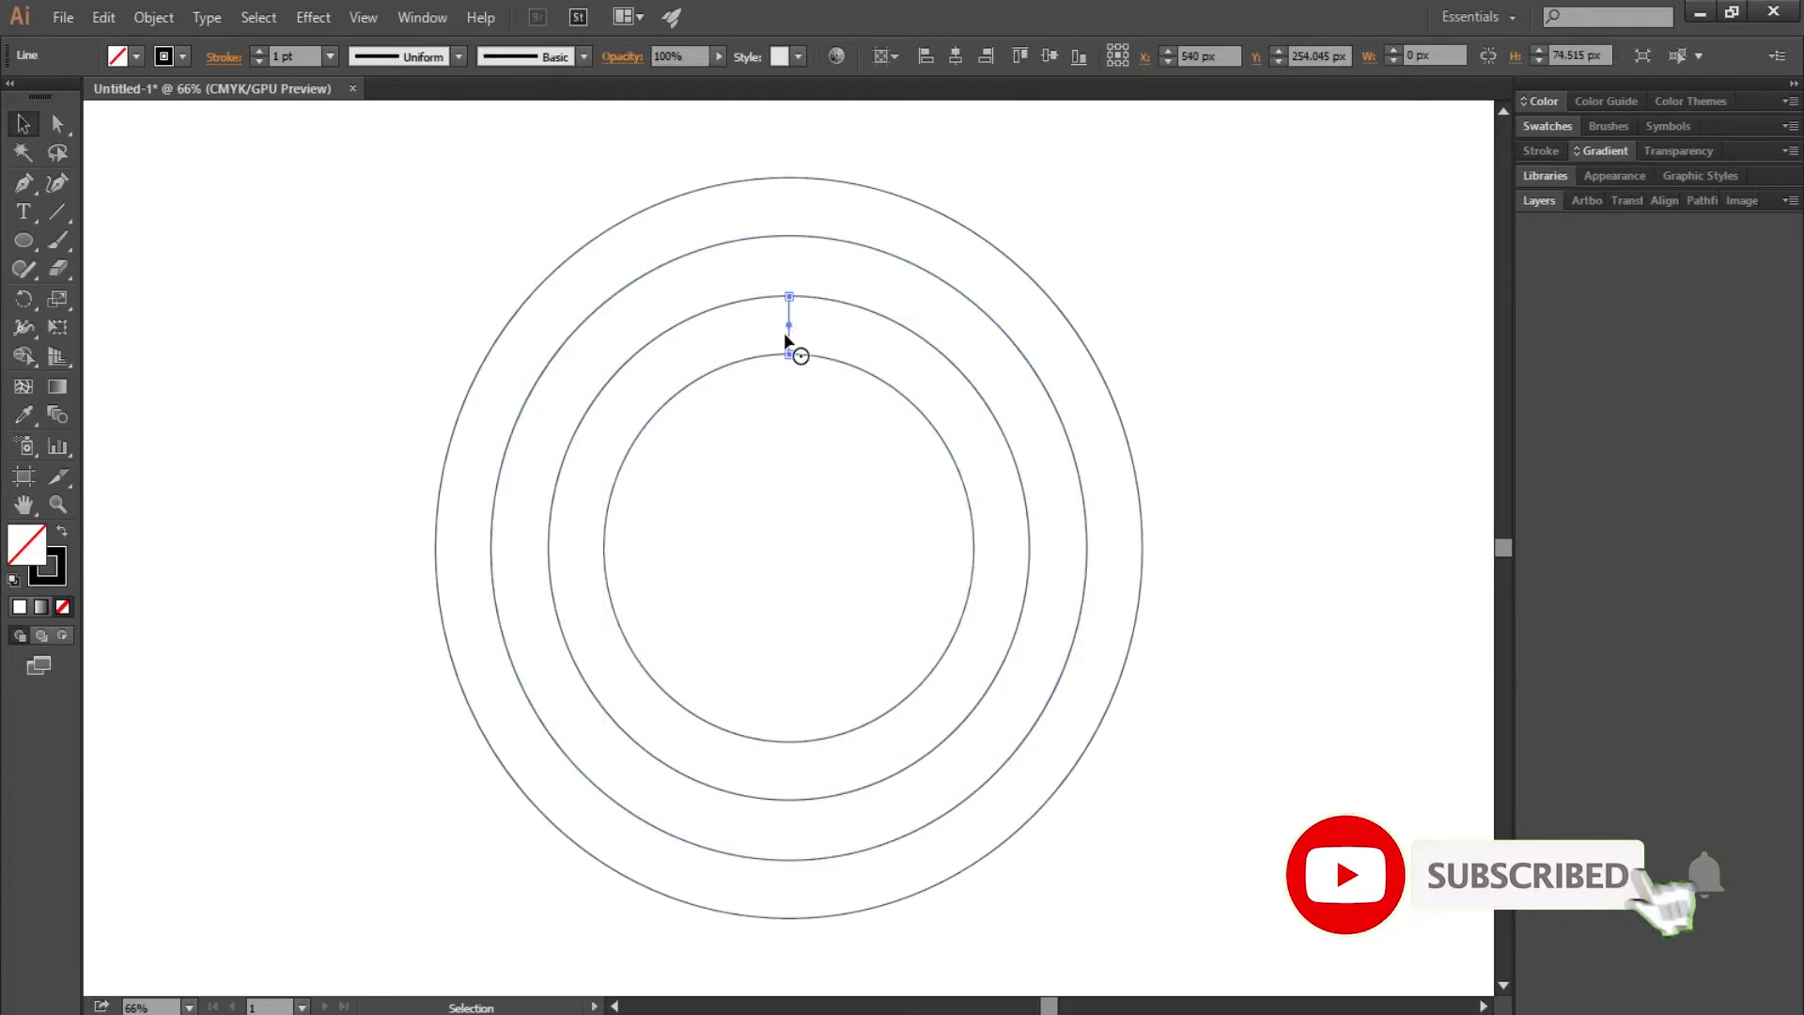
key("Delete")
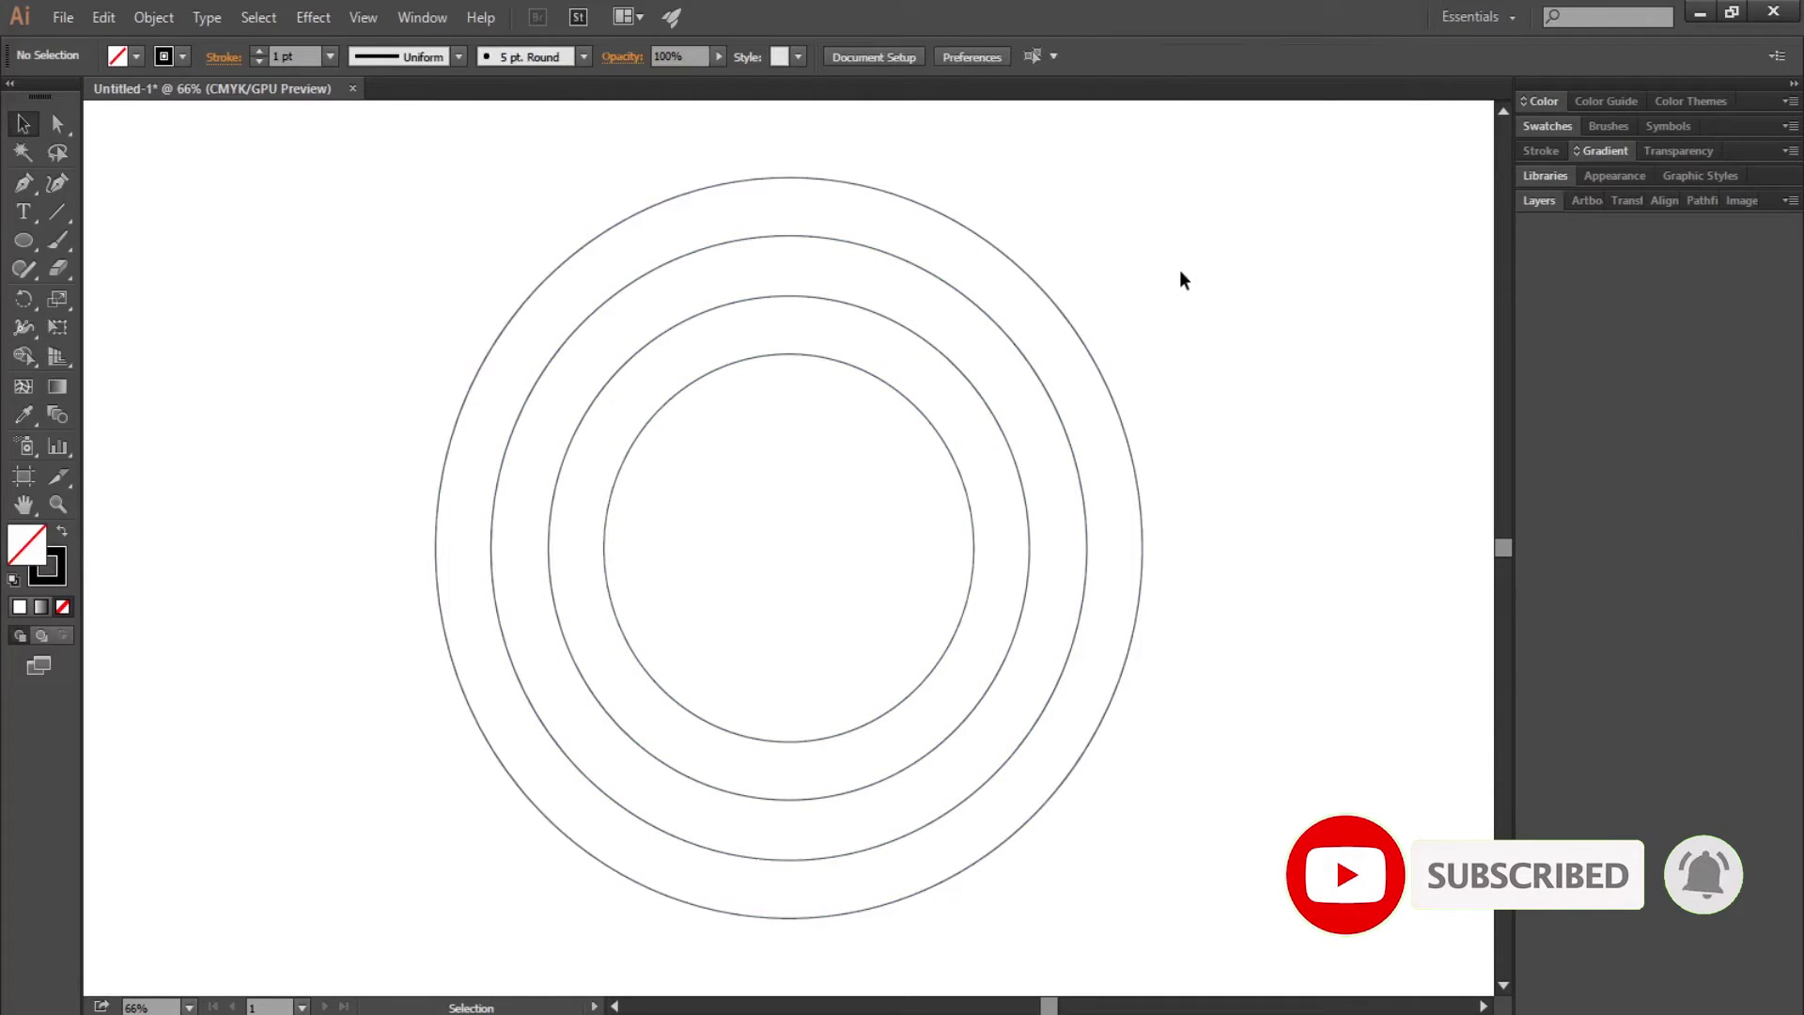
Draw a long diagonal line through the centre of the circles
left_click(57, 211)
left_click_drag(490, 172, 1205, 866)
left_click_drag(831, 538, 790, 552)
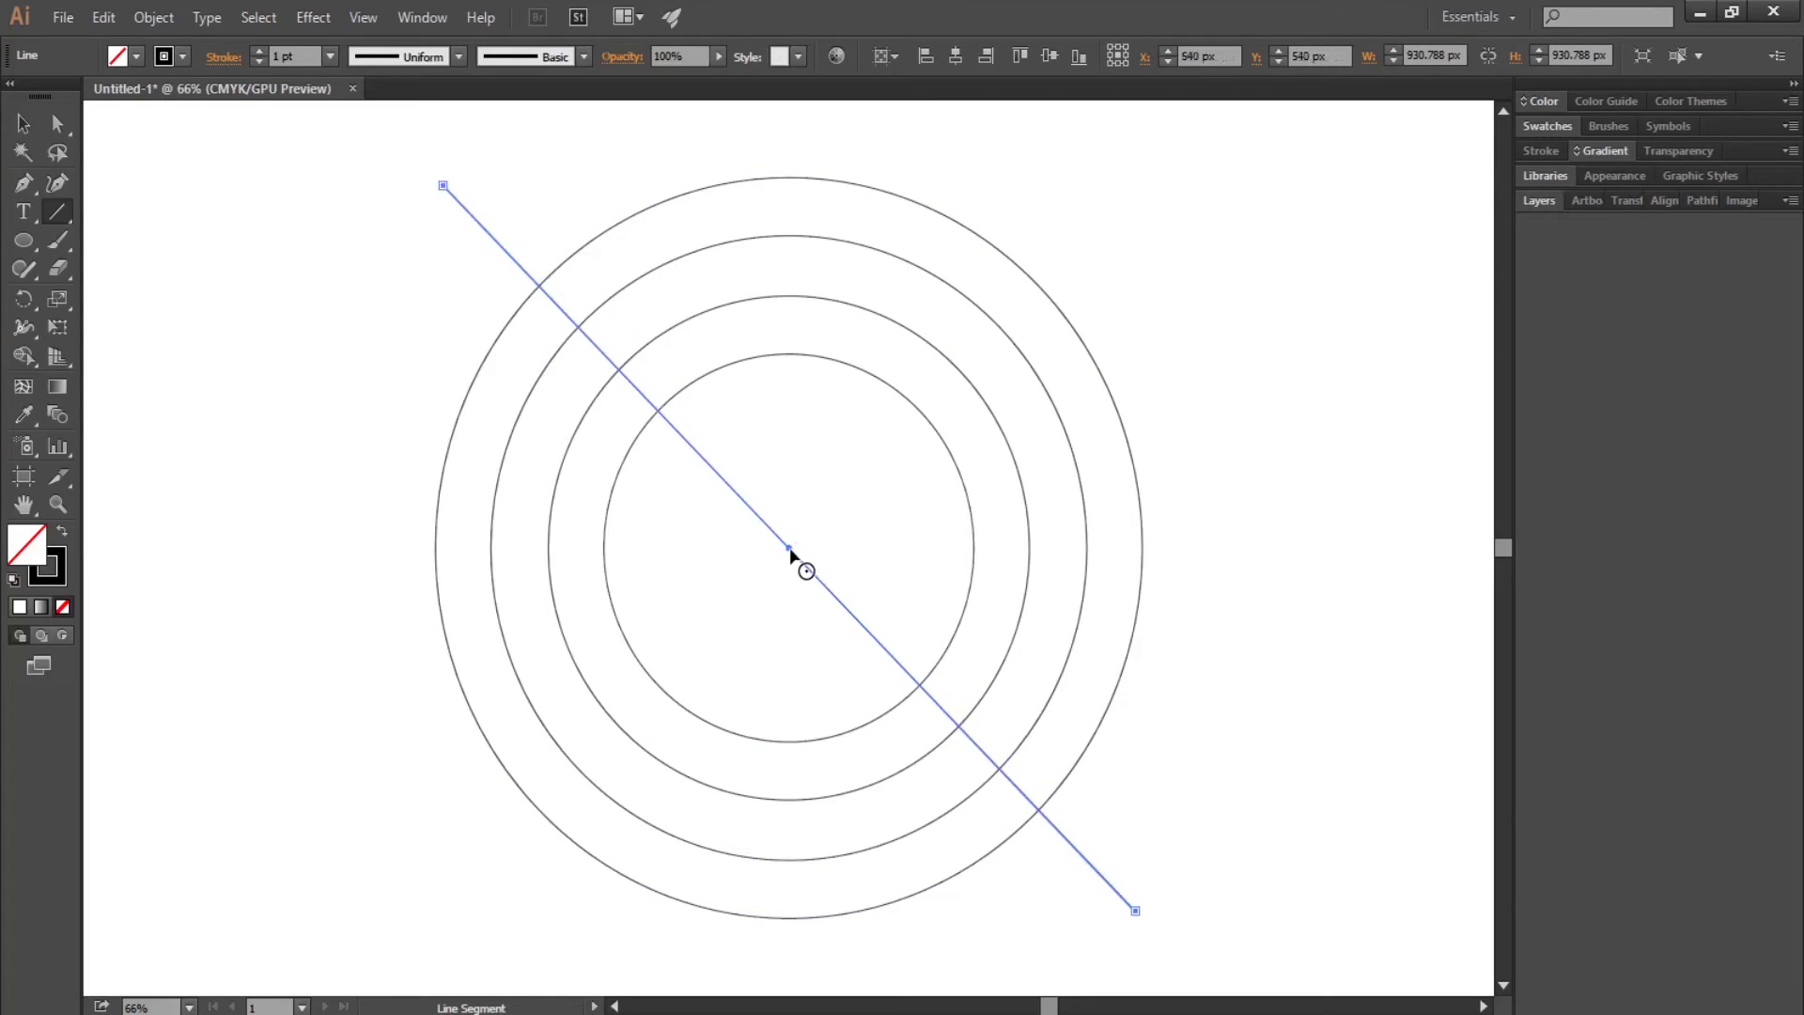
Create a 70 px line at 45° and attach it at the centre point
left_click(402, 449)
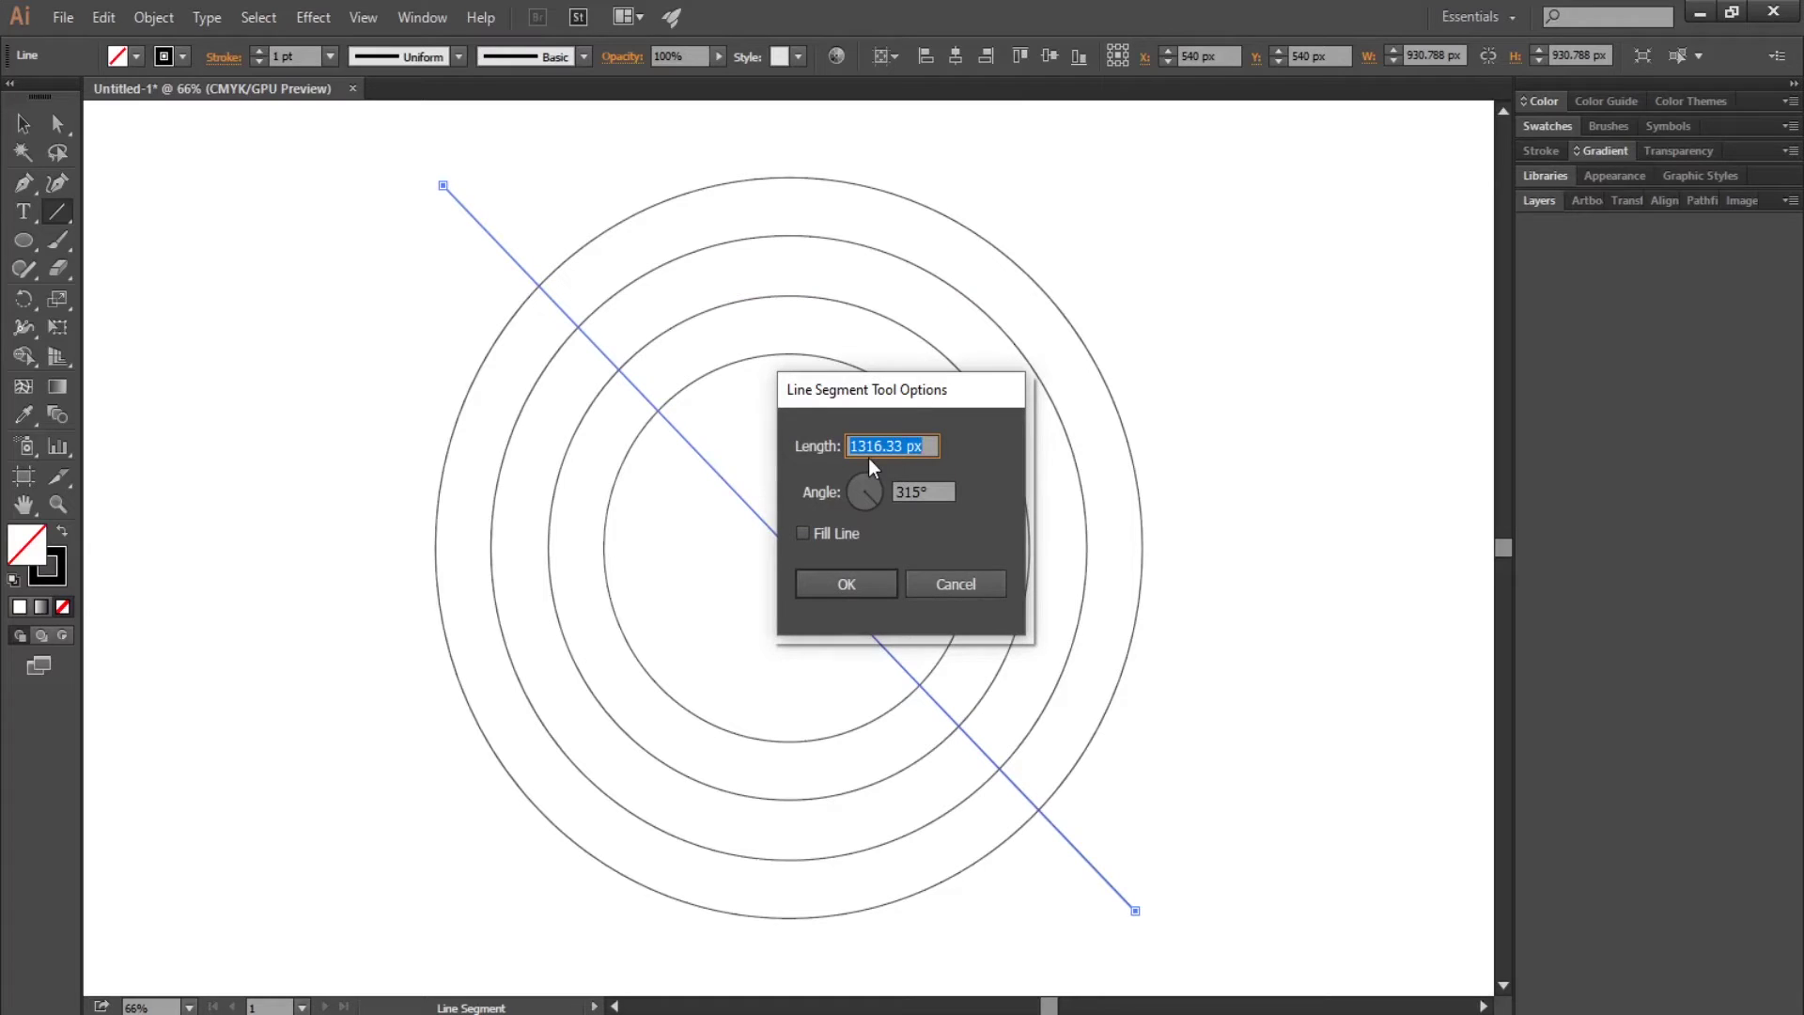
type("70")
key("Tab")
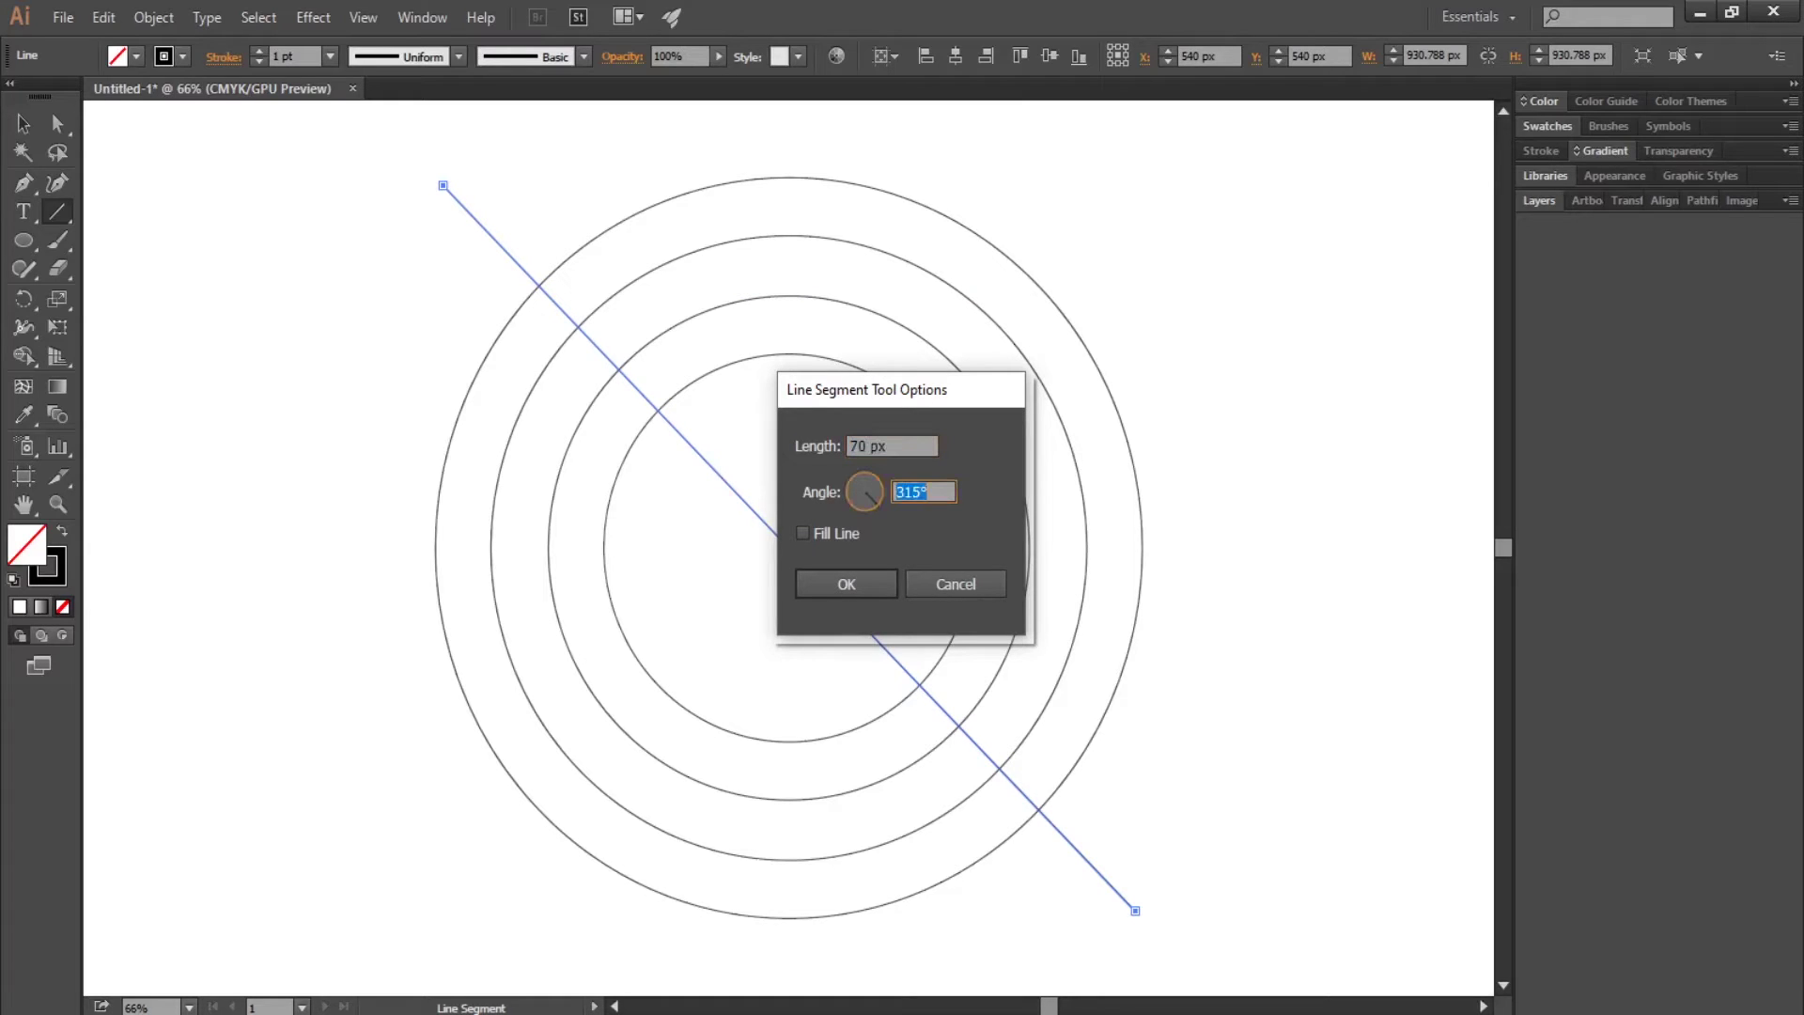
type("45")
left_click(864, 586)
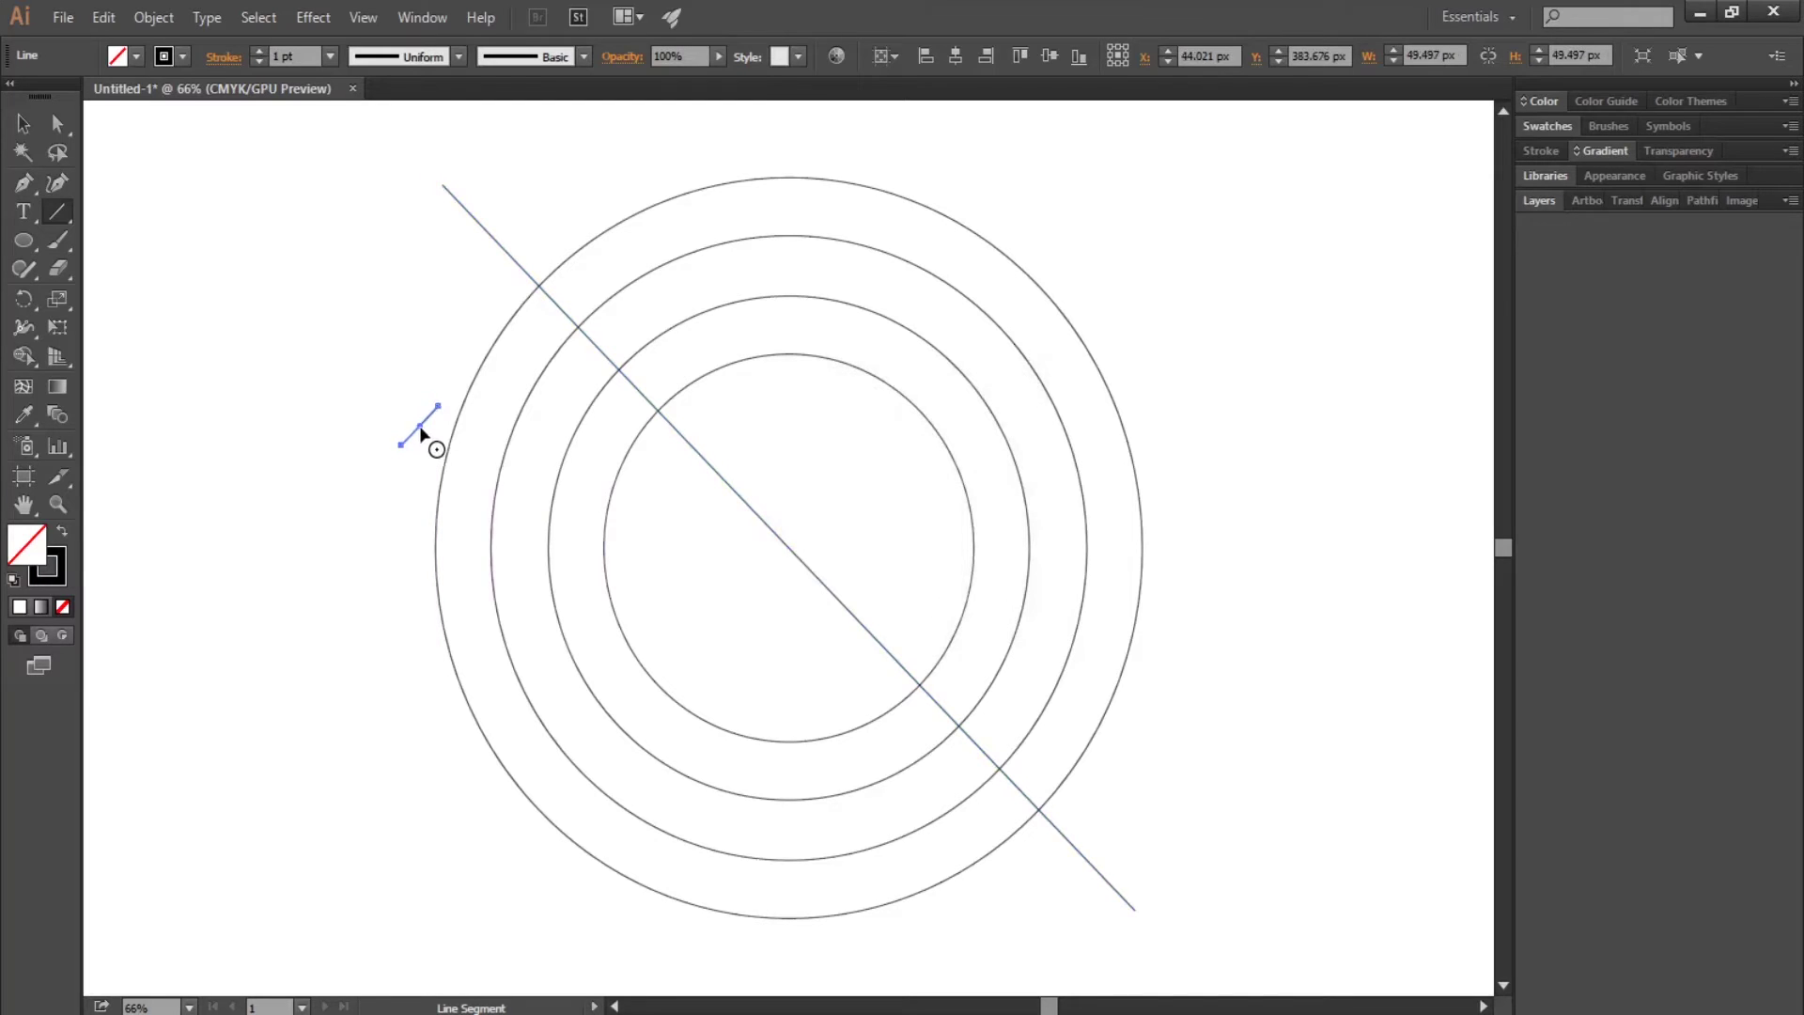
left_click_drag(420, 429, 812, 538)
Paste a diagonal copy offset to the 70 px spacer's end as the first parallel line
left_click(23, 123)
left_click(635, 252)
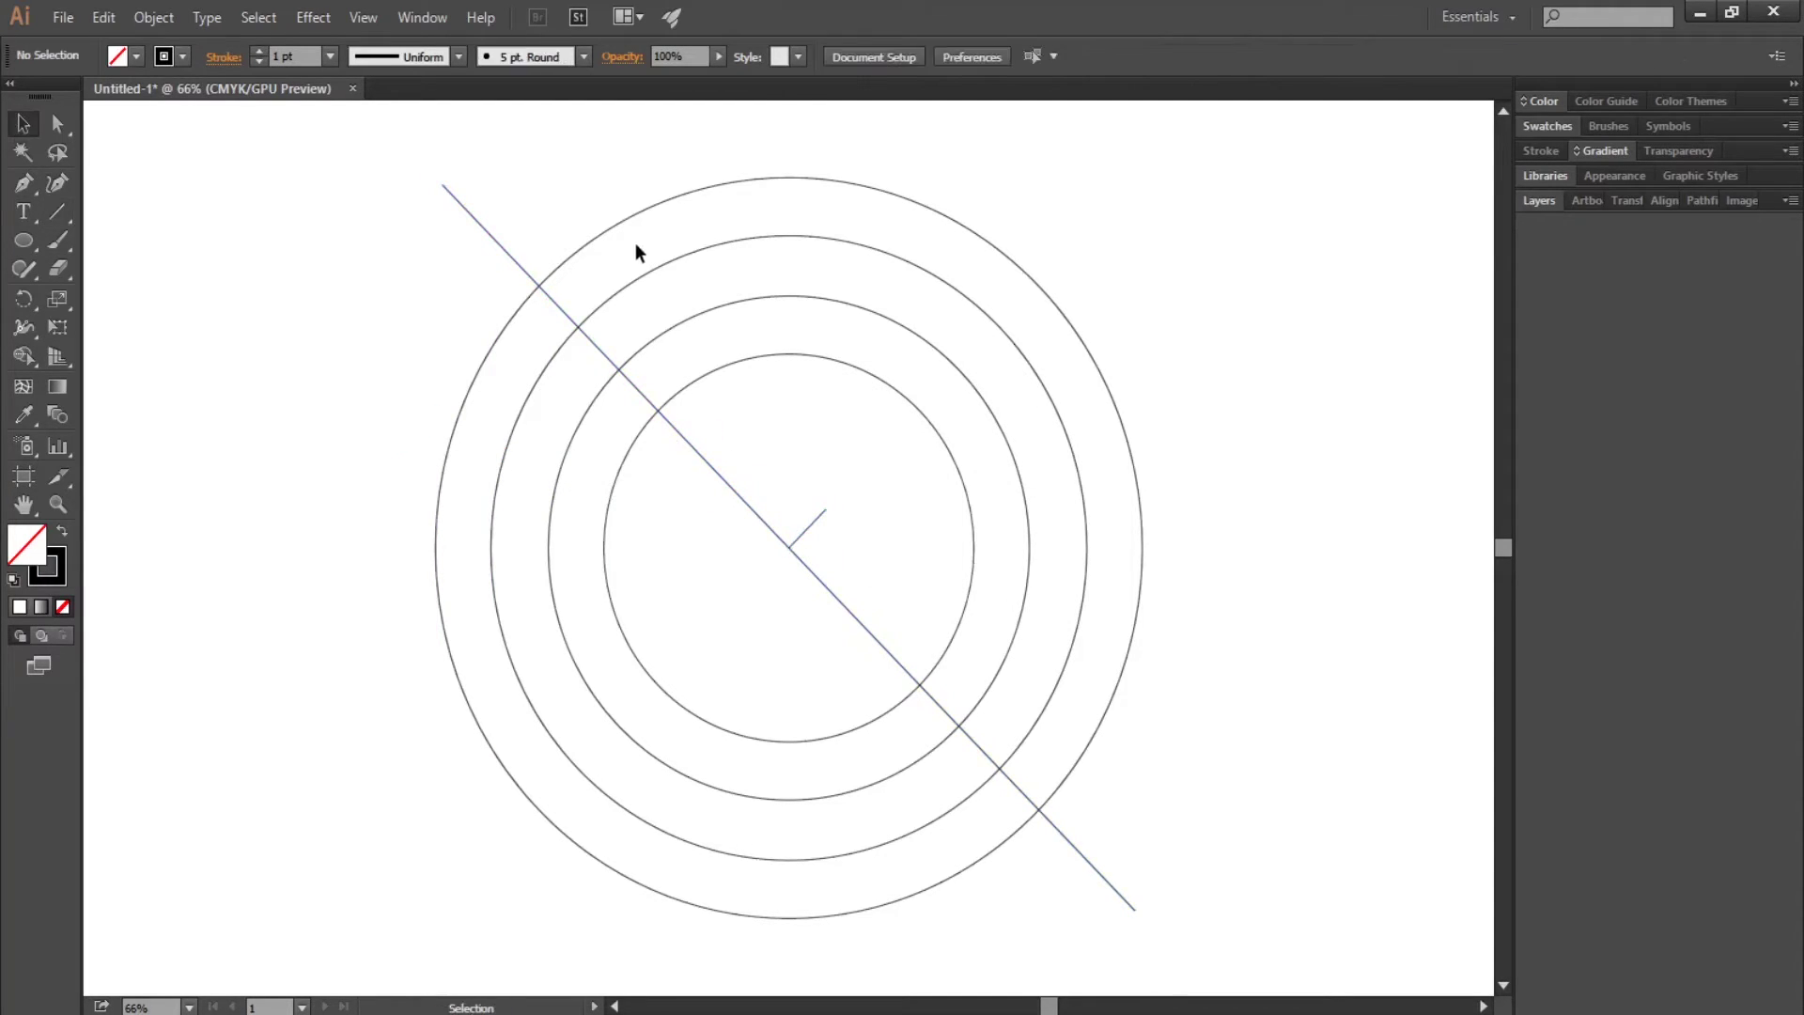
left_click(510, 270)
left_click(103, 17)
left_click(138, 131)
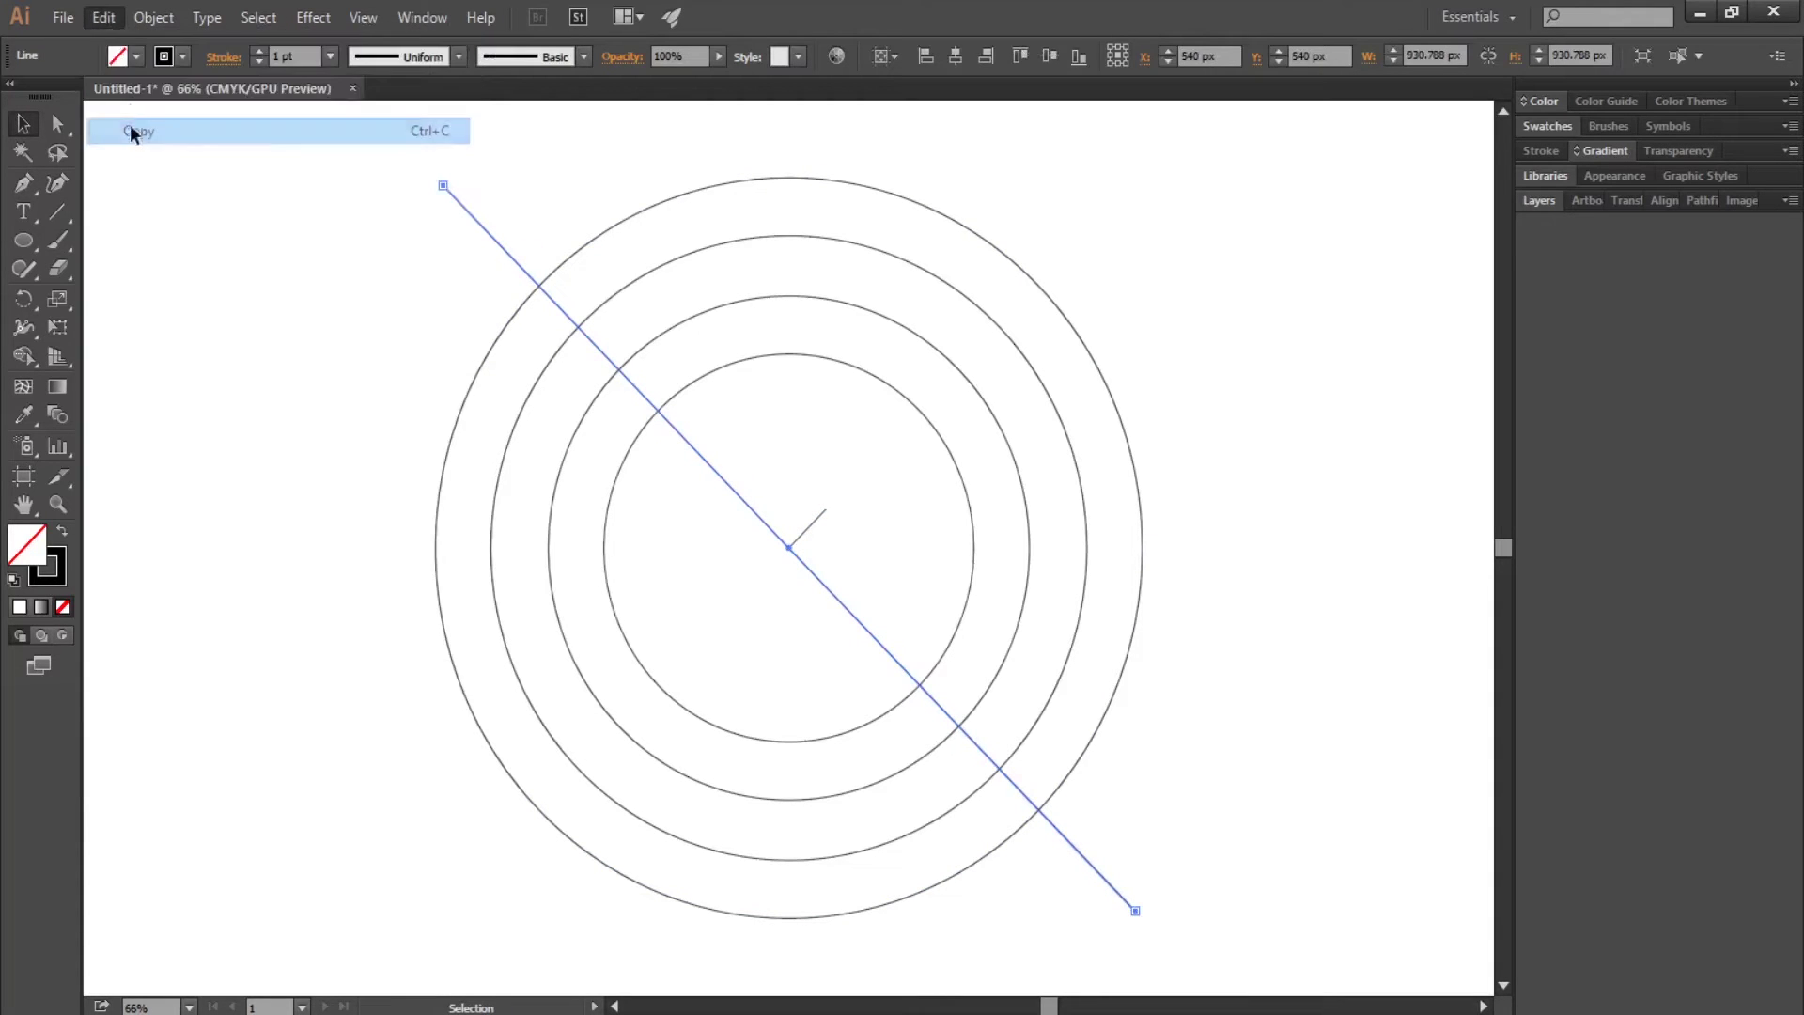
left_click(110, 22)
left_click(164, 234)
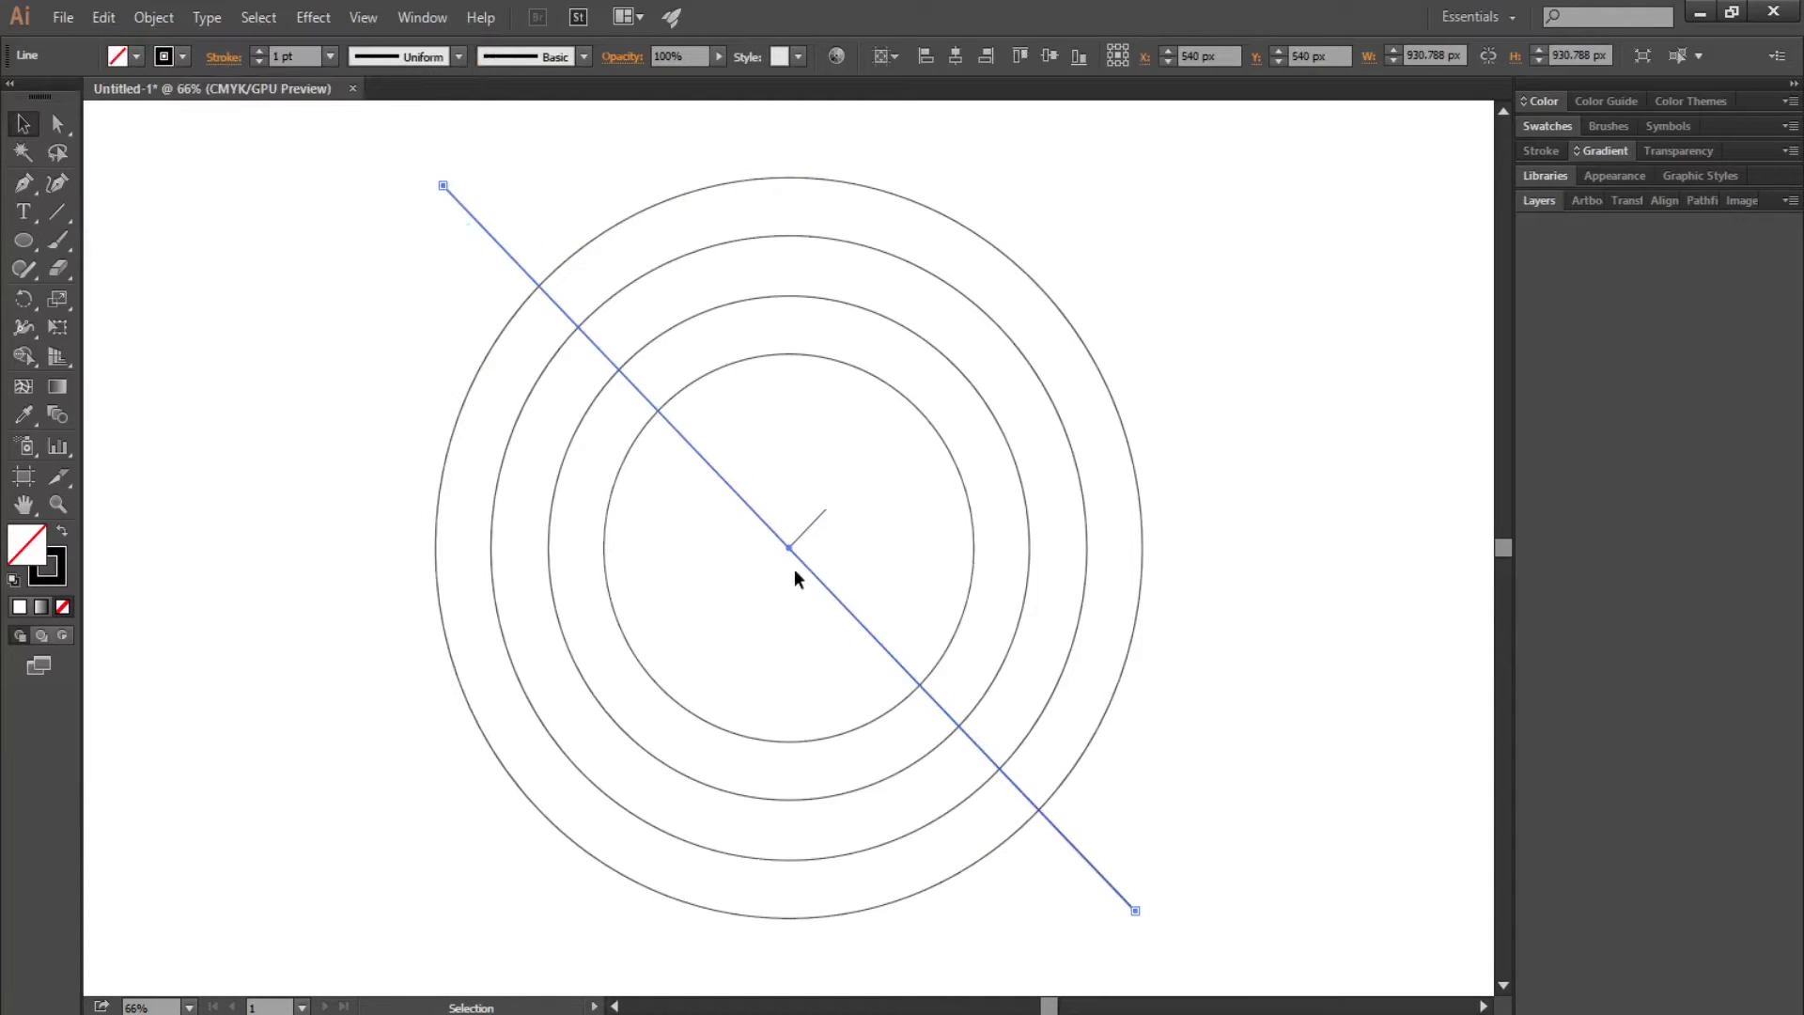
left_click_drag(789, 553, 848, 501)
key("ctrl+shift+a")
left_click(808, 529)
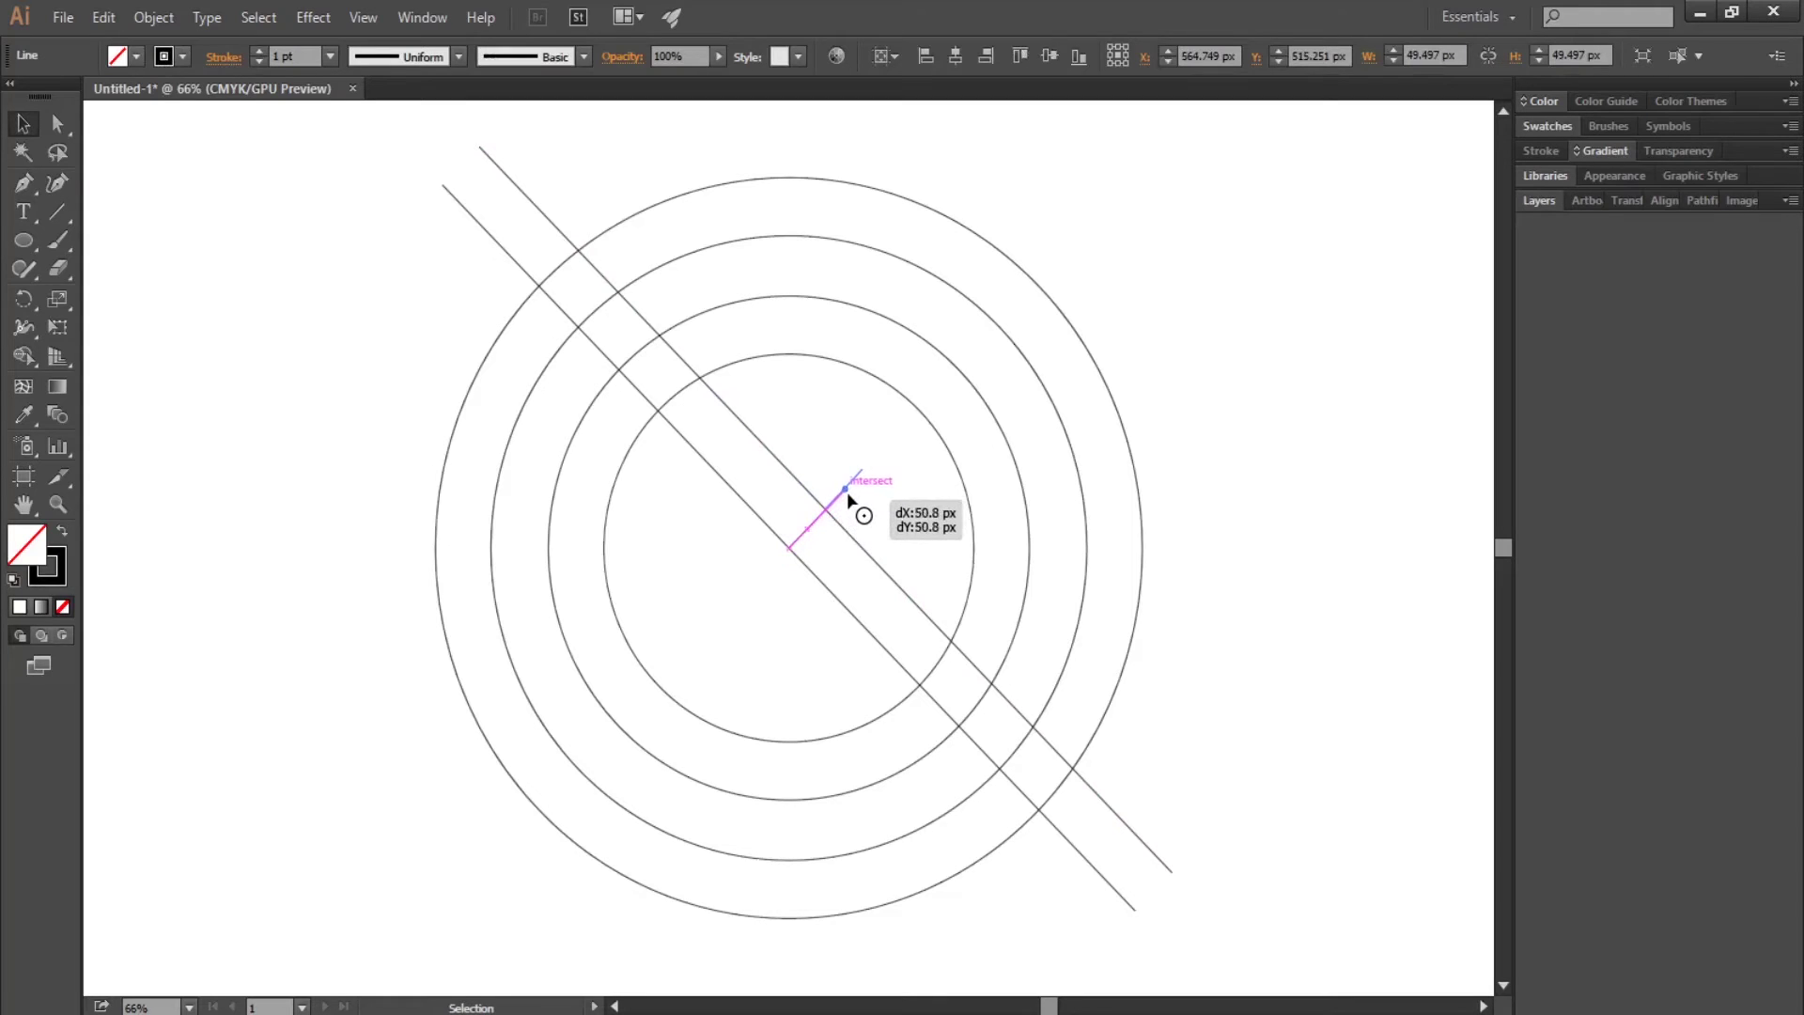
left_click_drag(849, 501, 848, 501)
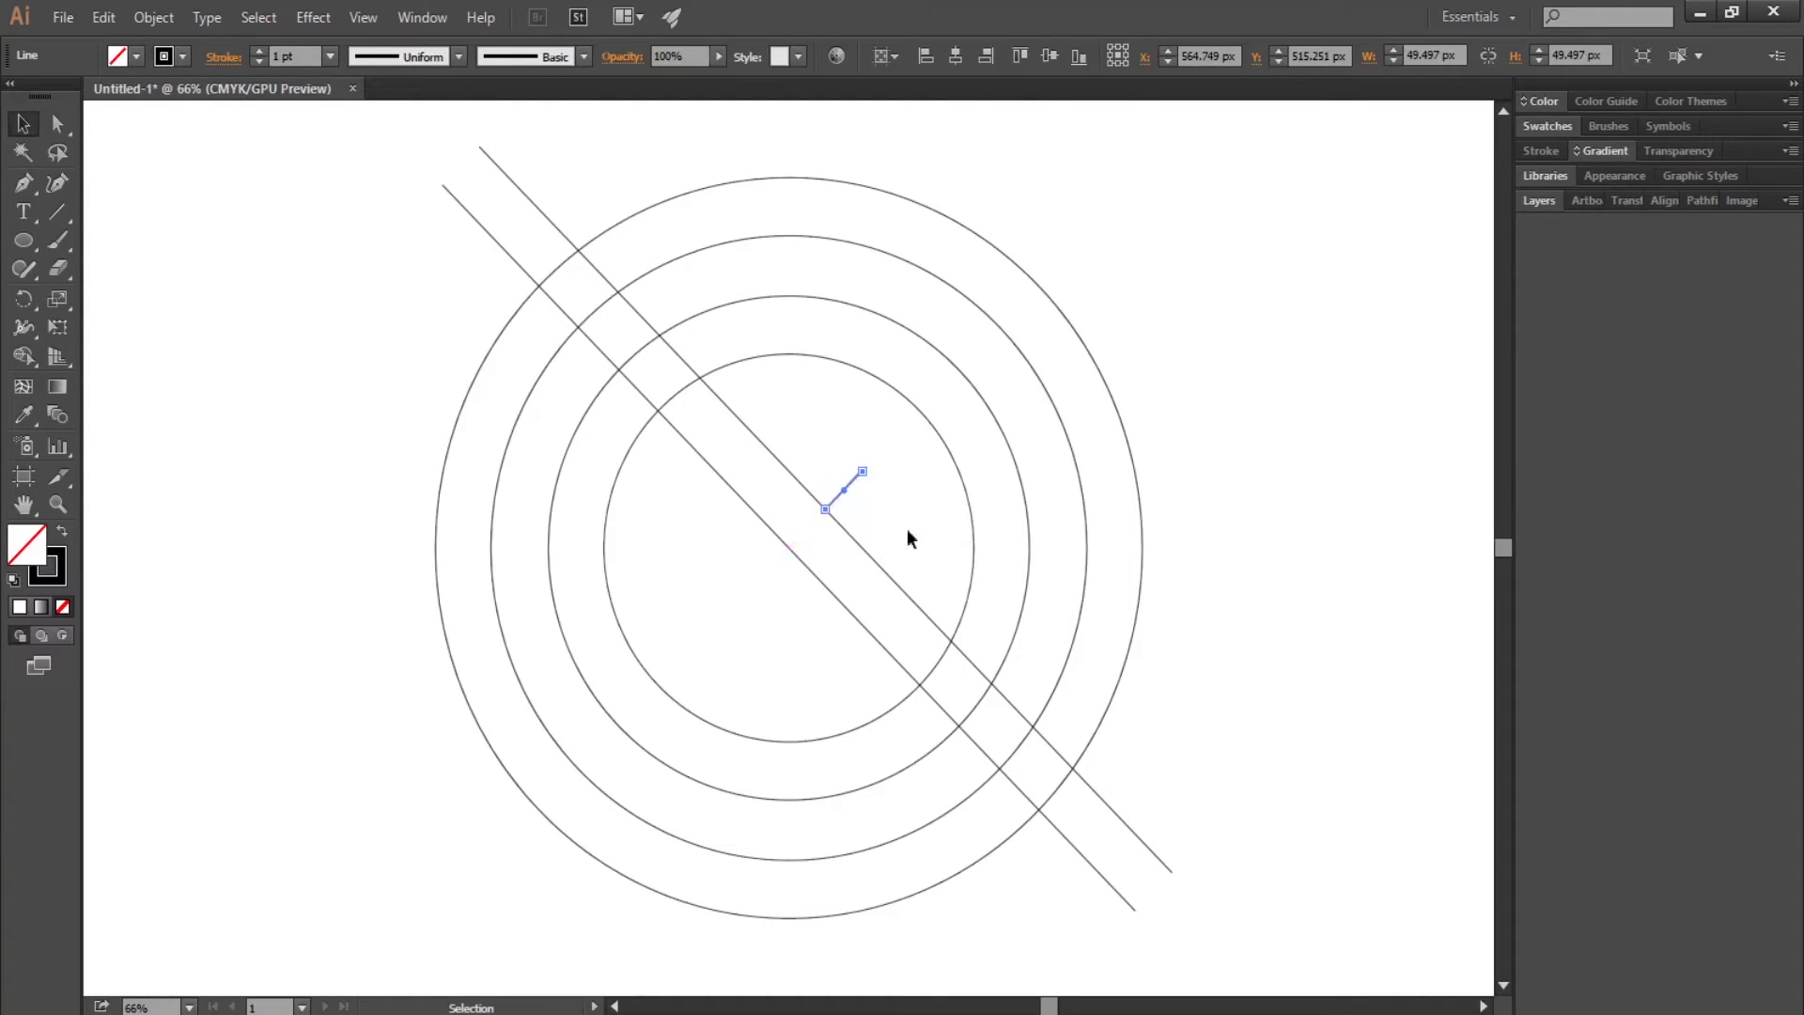
Paste another diagonal copy in back and slide it out as a third parallel line
left_click(888, 550)
left_click(819, 503)
left_click(104, 16)
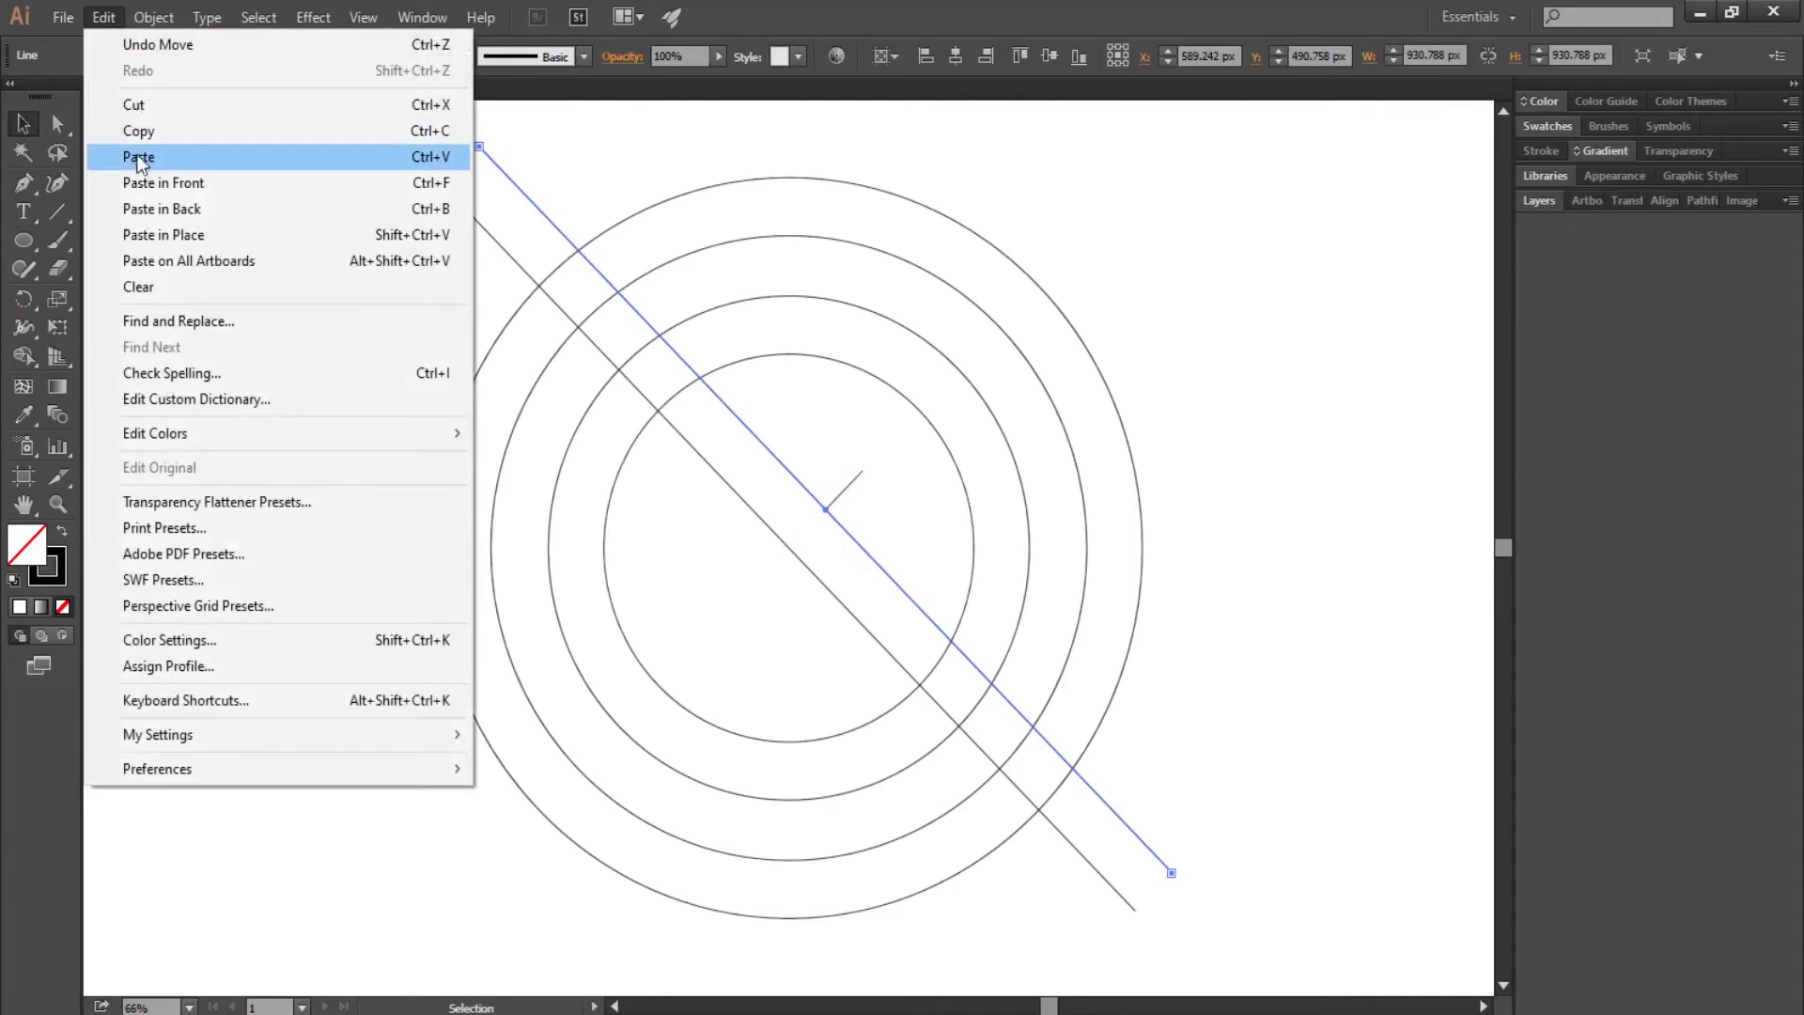
left_click(138, 131)
left_click(103, 17)
left_click(141, 211)
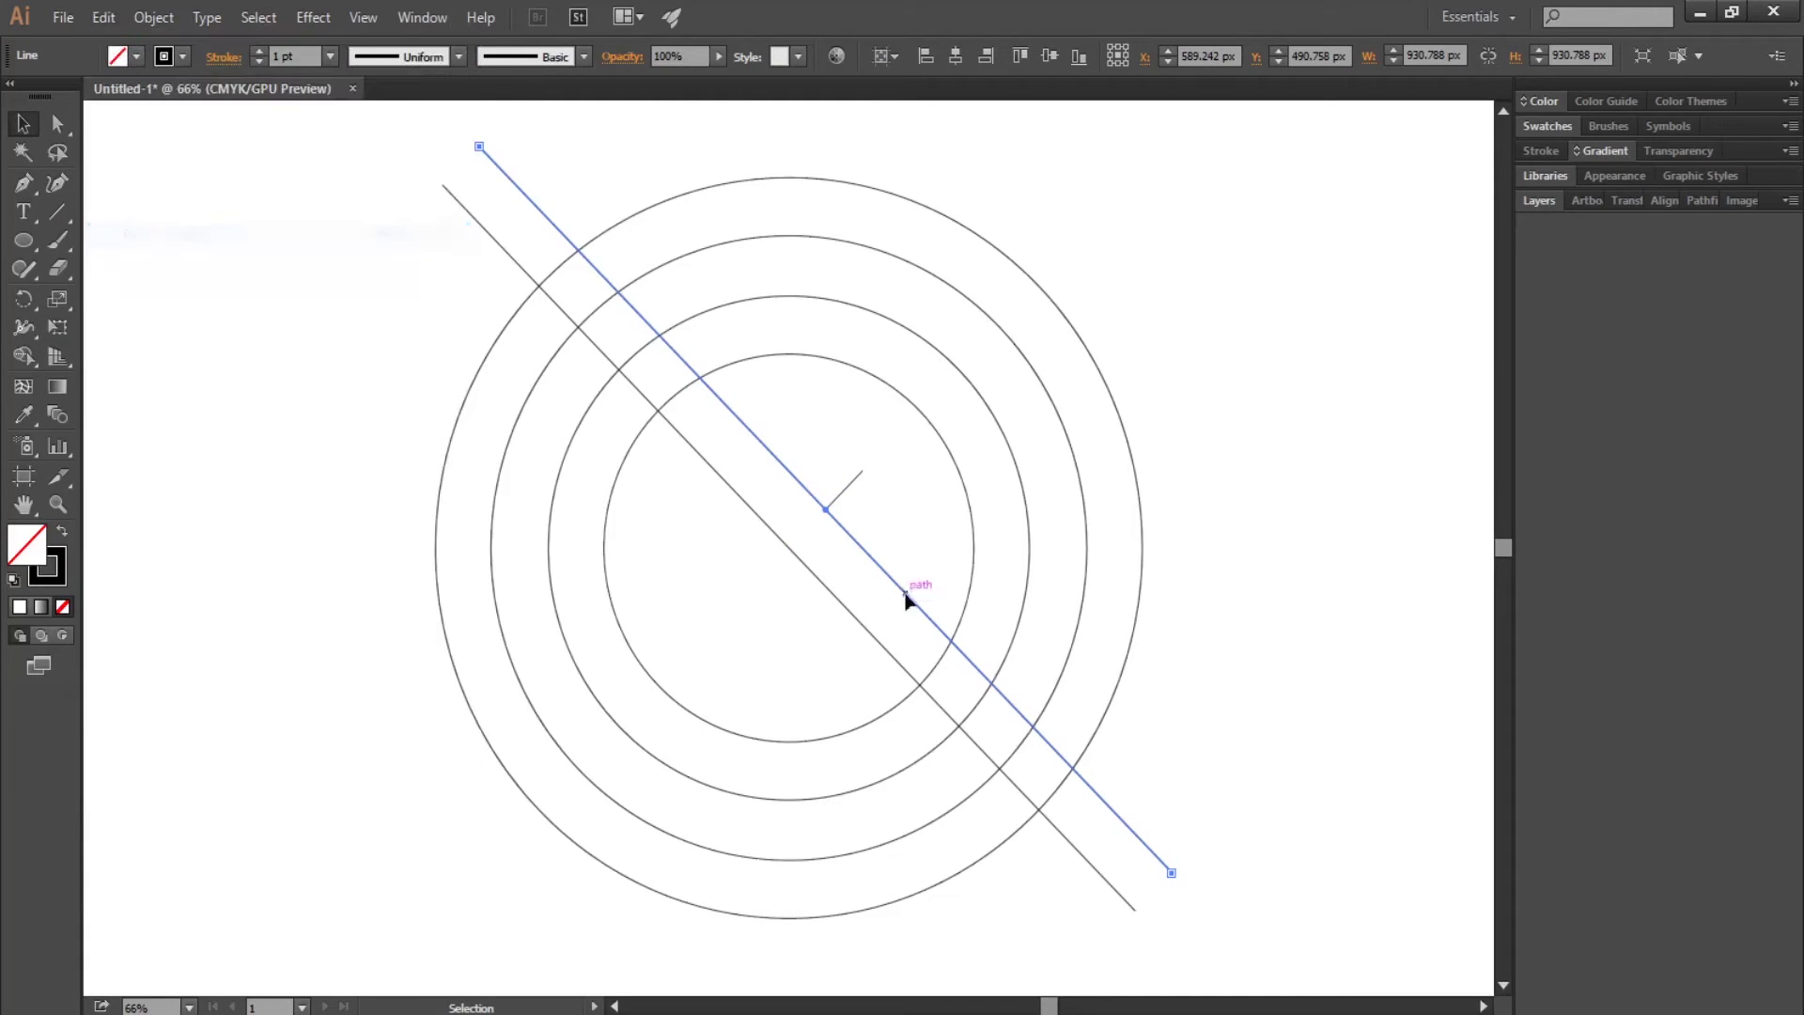
mouse_move(827, 504)
left_mouse_down()
mouse_move(859, 469)
mouse_move(770, 561)
left_mouse_up()
left_click(891, 459)
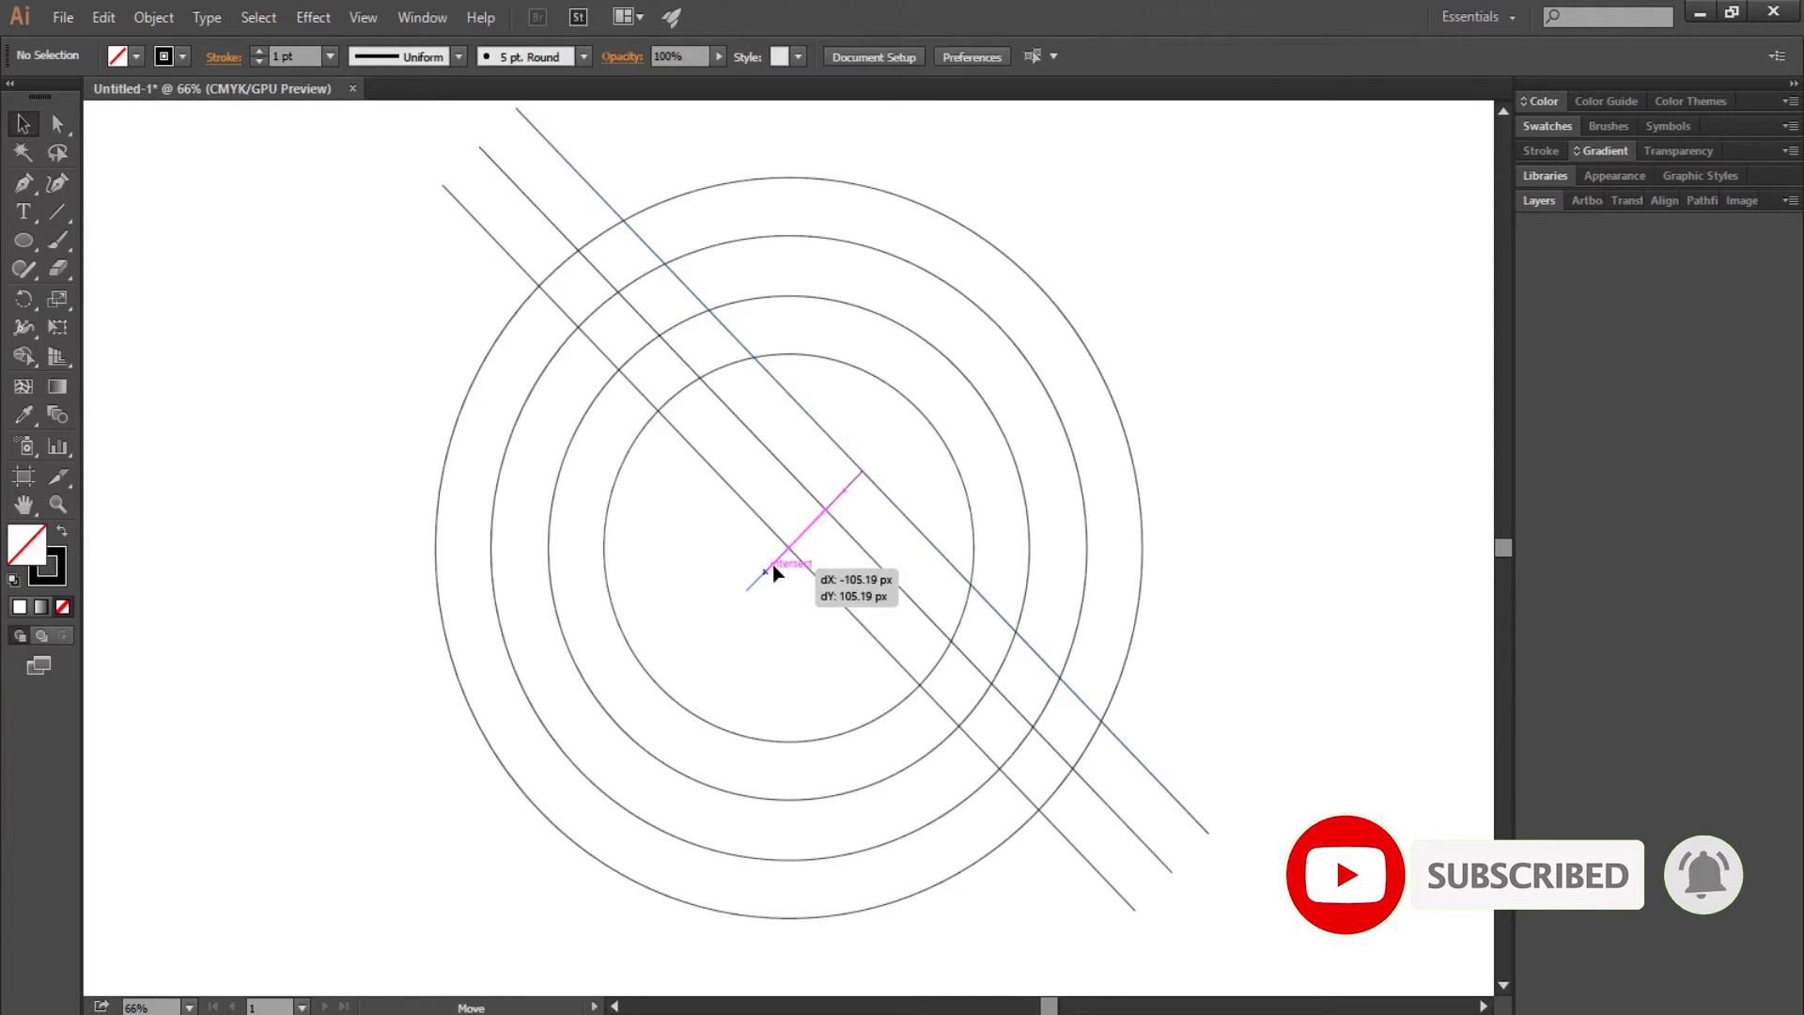
left_click_drag(770, 561, 776, 562)
Add the fourth parallel diagonal, delete the spacer, and select all four diagonals
left_click(810, 573)
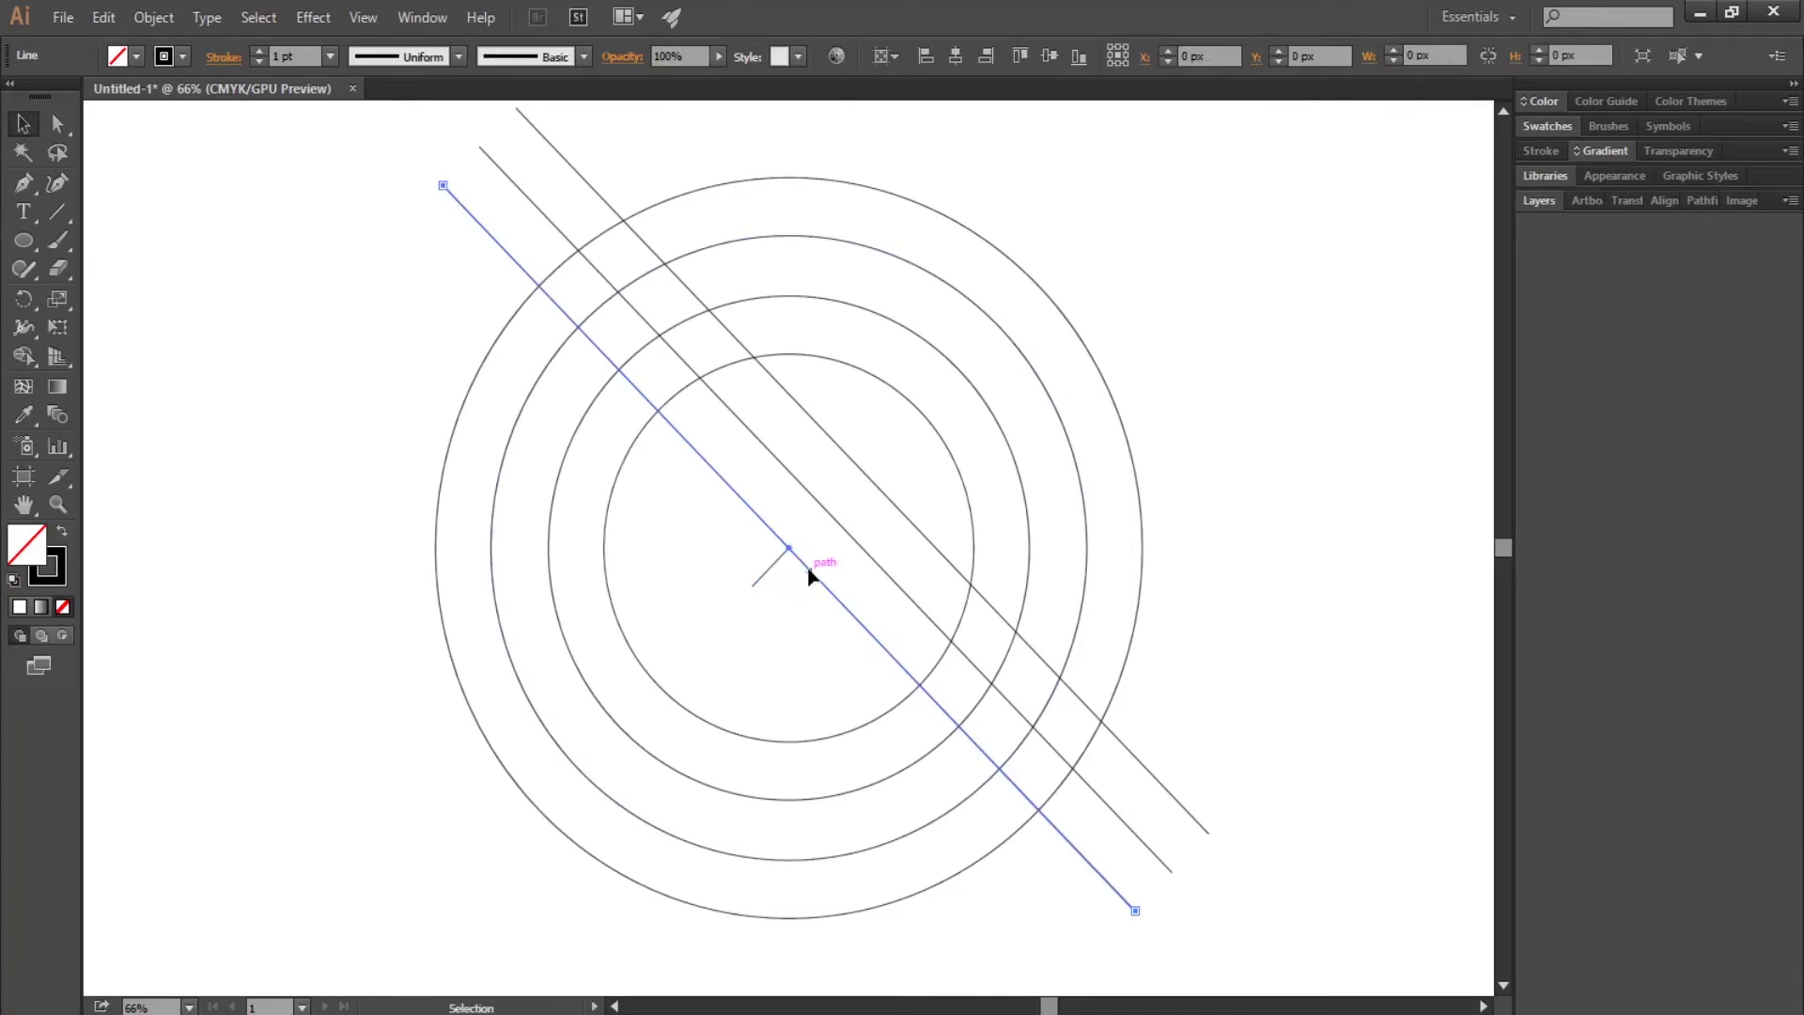
left_click(104, 17)
left_click(104, 17)
left_click(122, 235)
left_click_drag(789, 555, 757, 595)
left_click(791, 586)
left_click(777, 568)
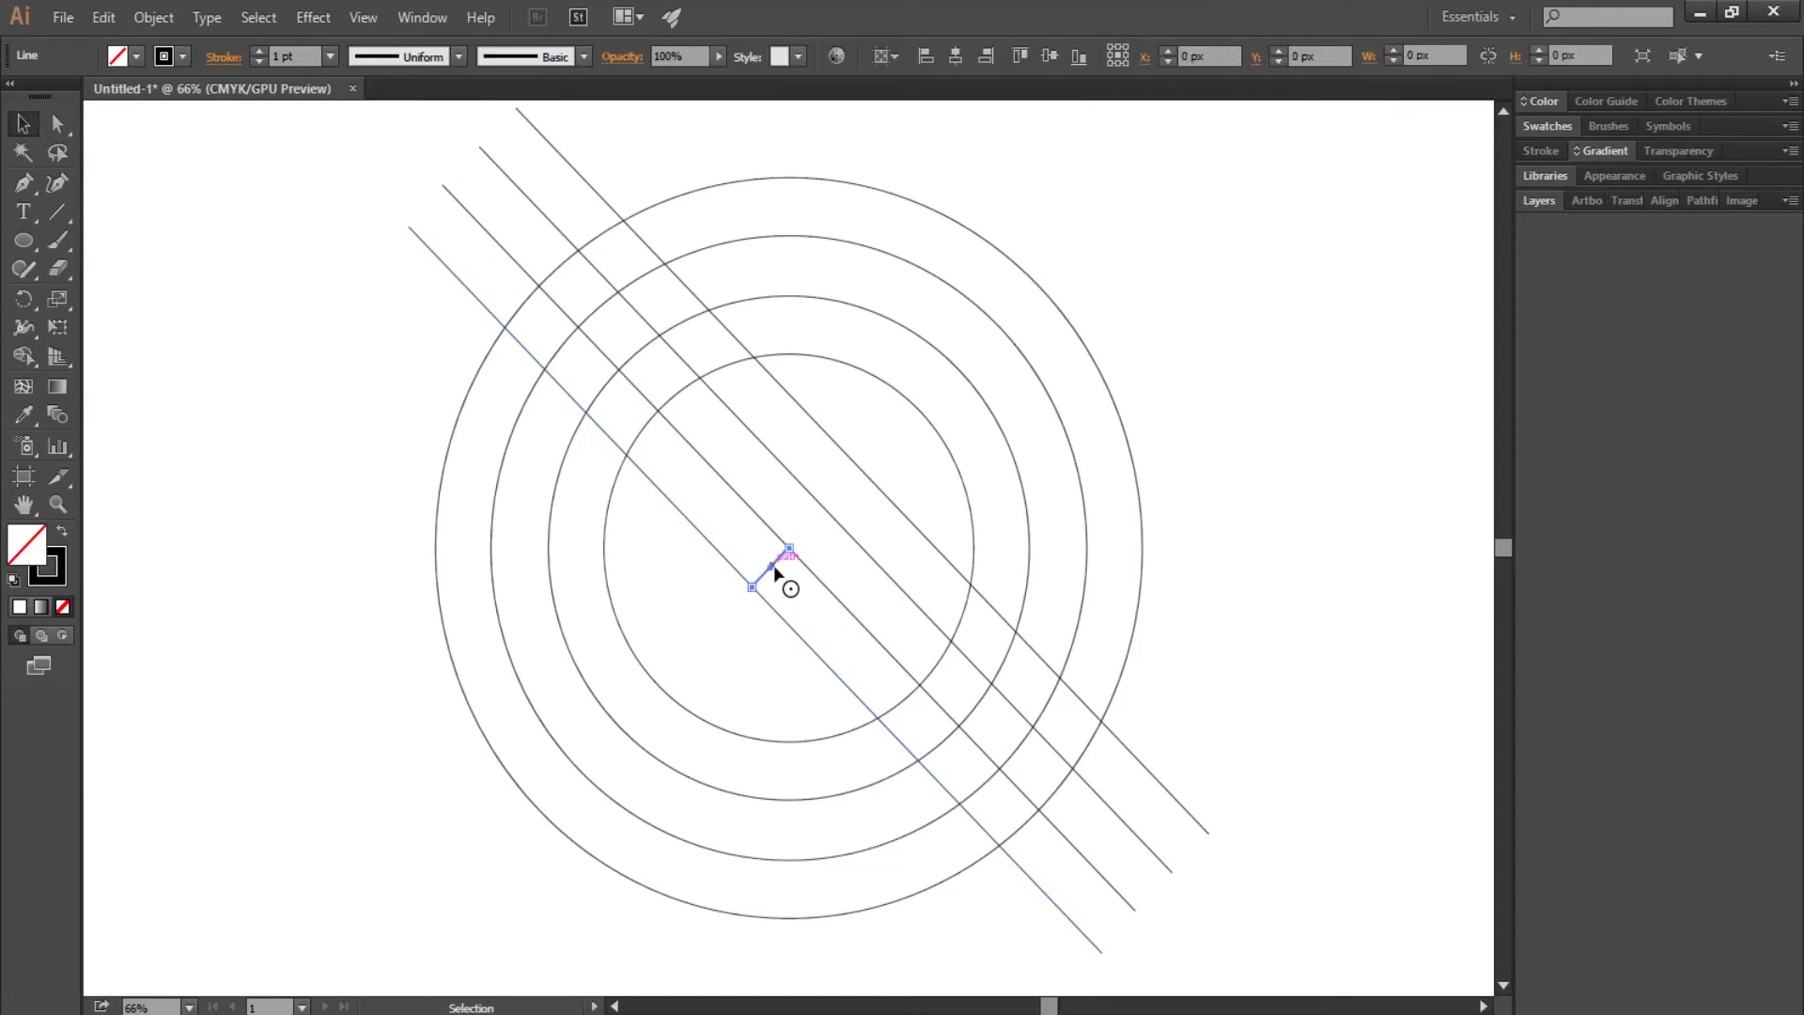
key("Delete")
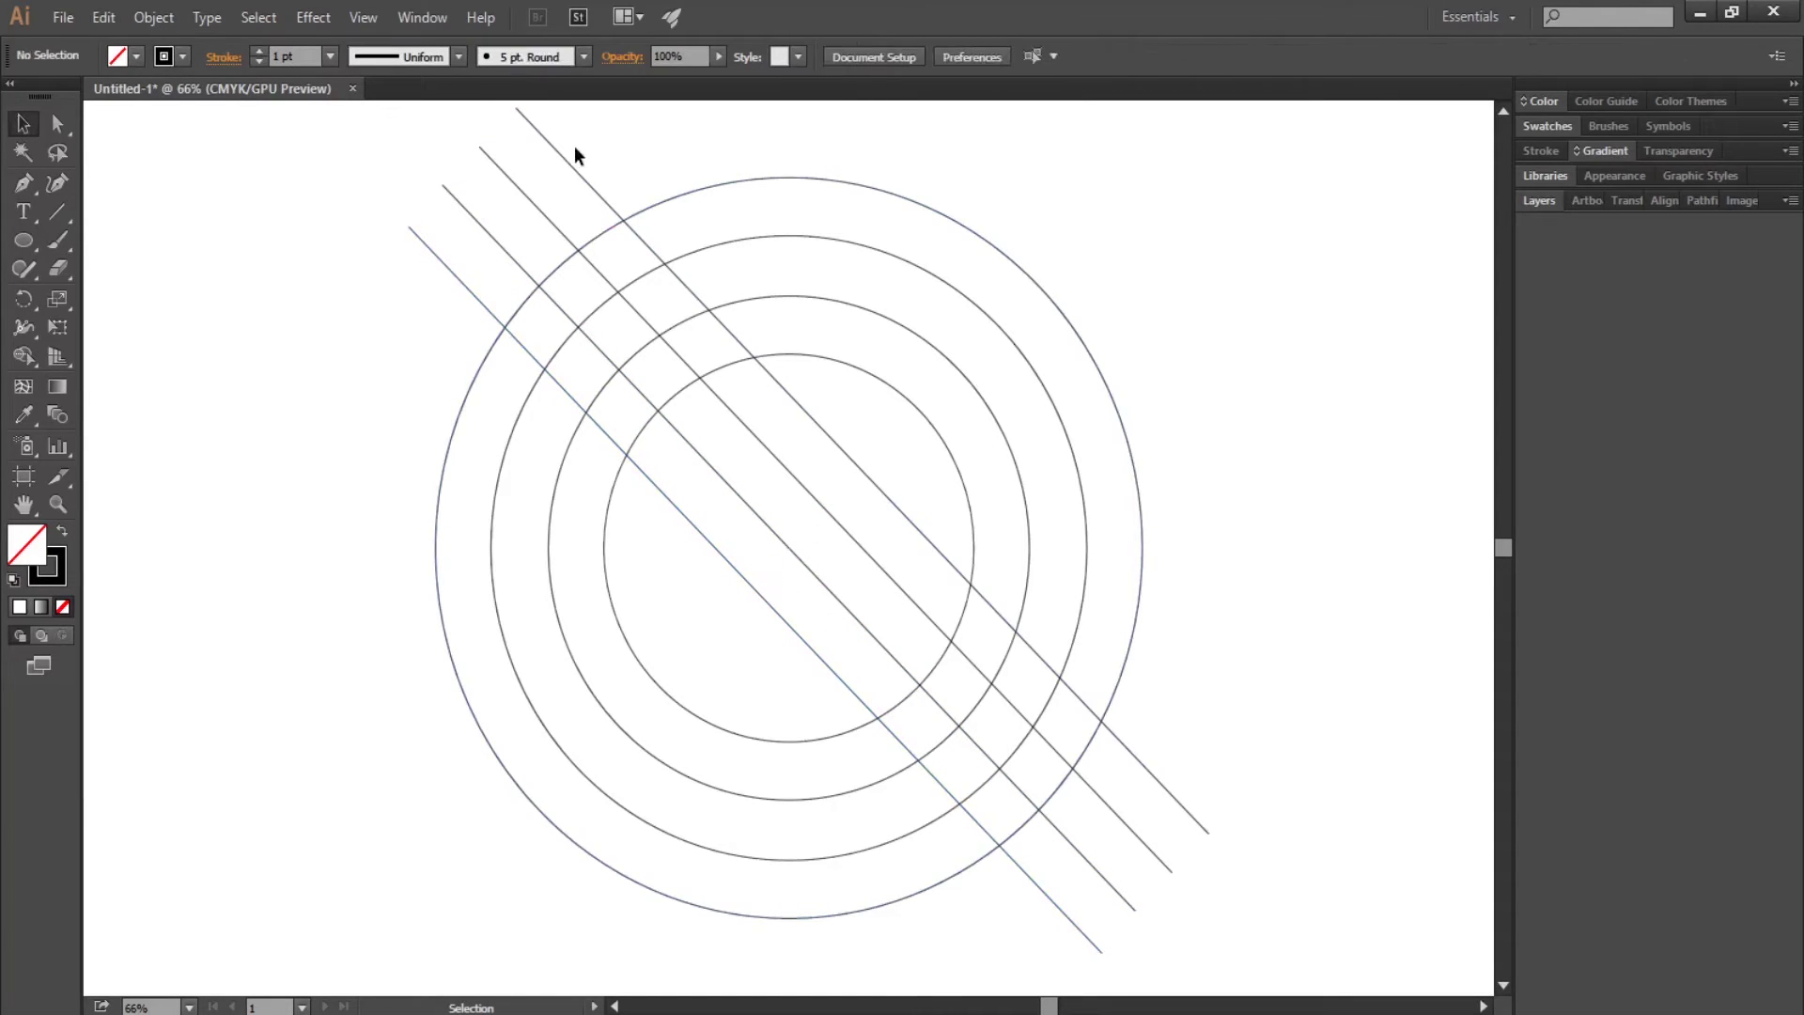
left_click_drag(569, 124, 329, 233)
Paste the four diagonals in place and rotate the copies 90° to cross the originals
left_click(101, 19)
left_click(136, 130)
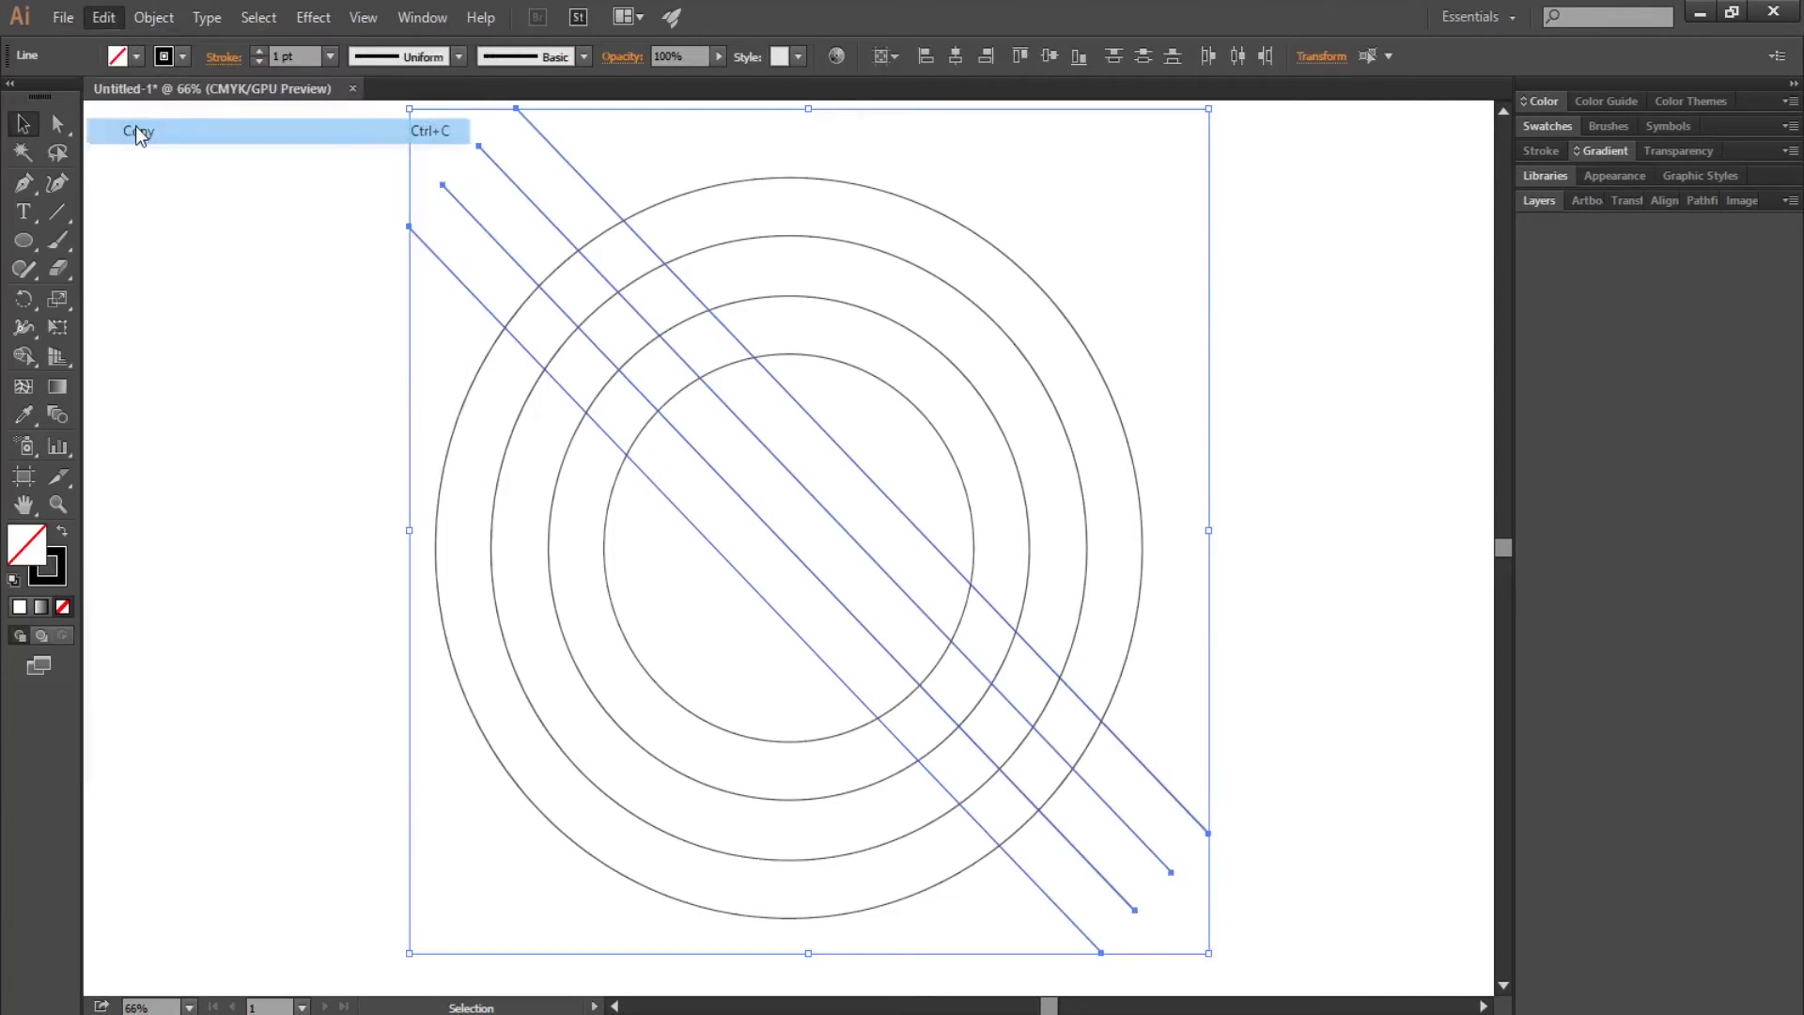
left_click(101, 19)
left_click(153, 234)
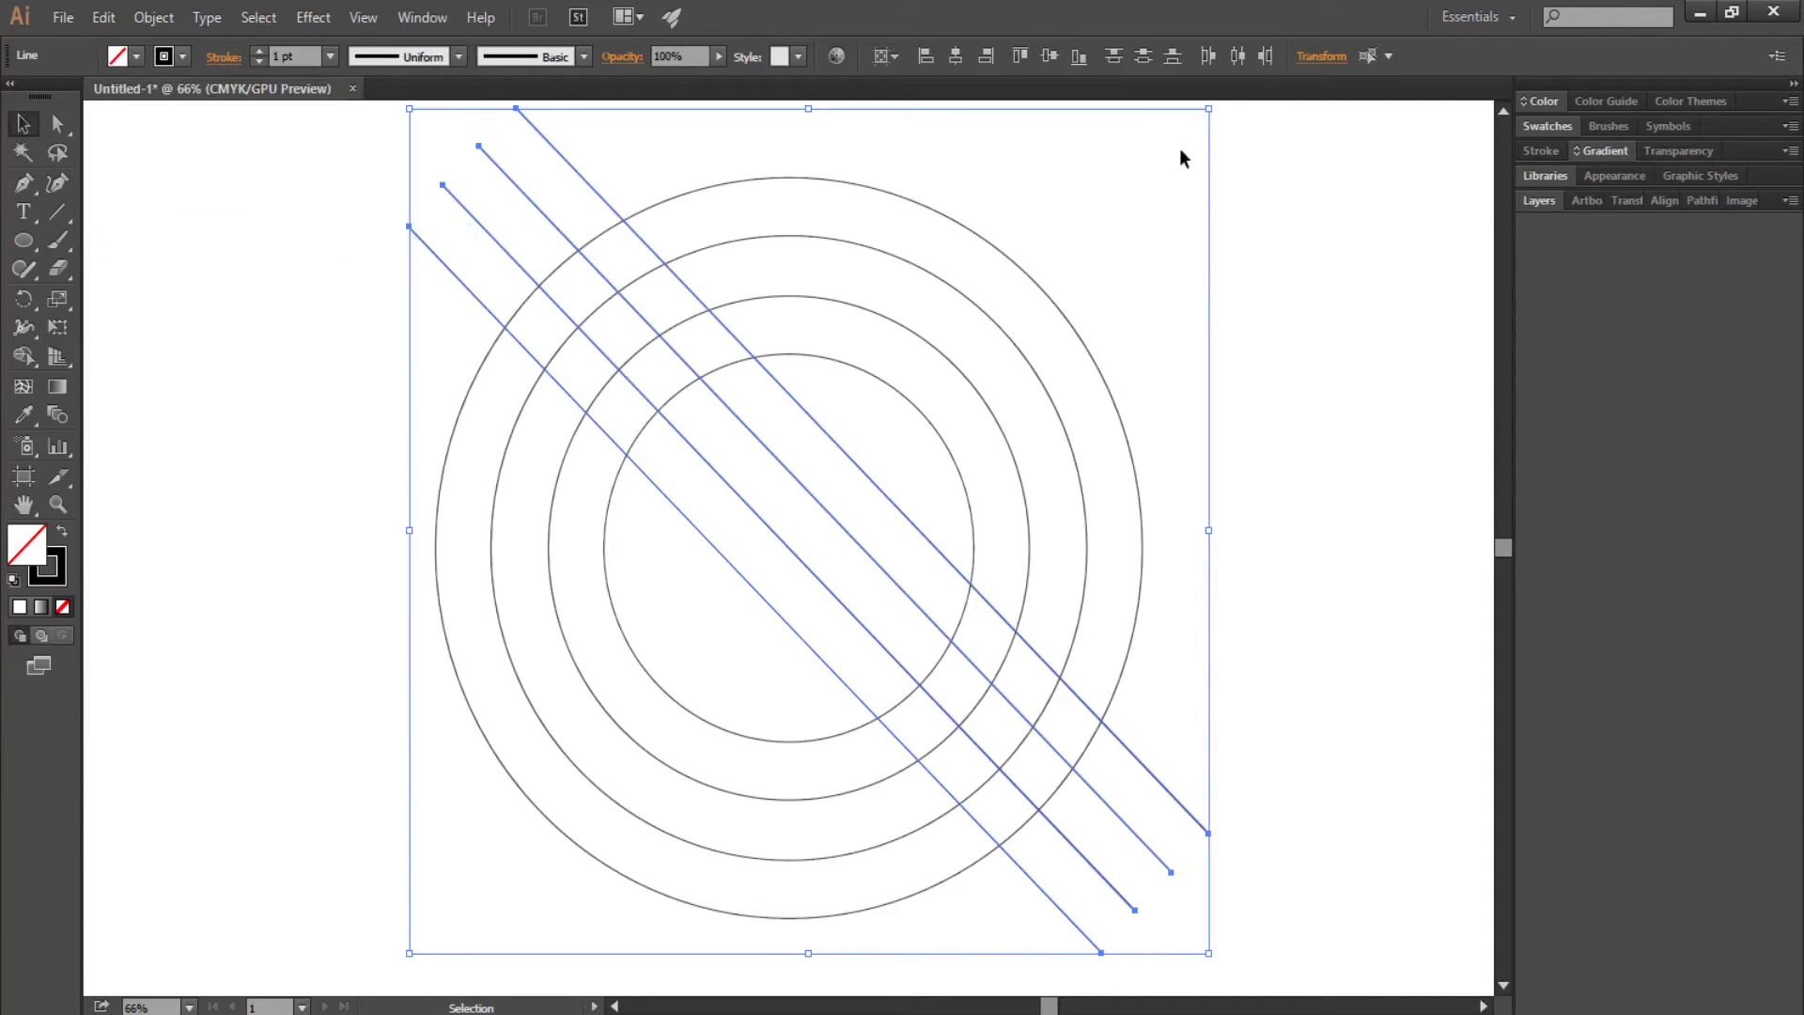
left_click_drag(1253, 213, 1144, 732)
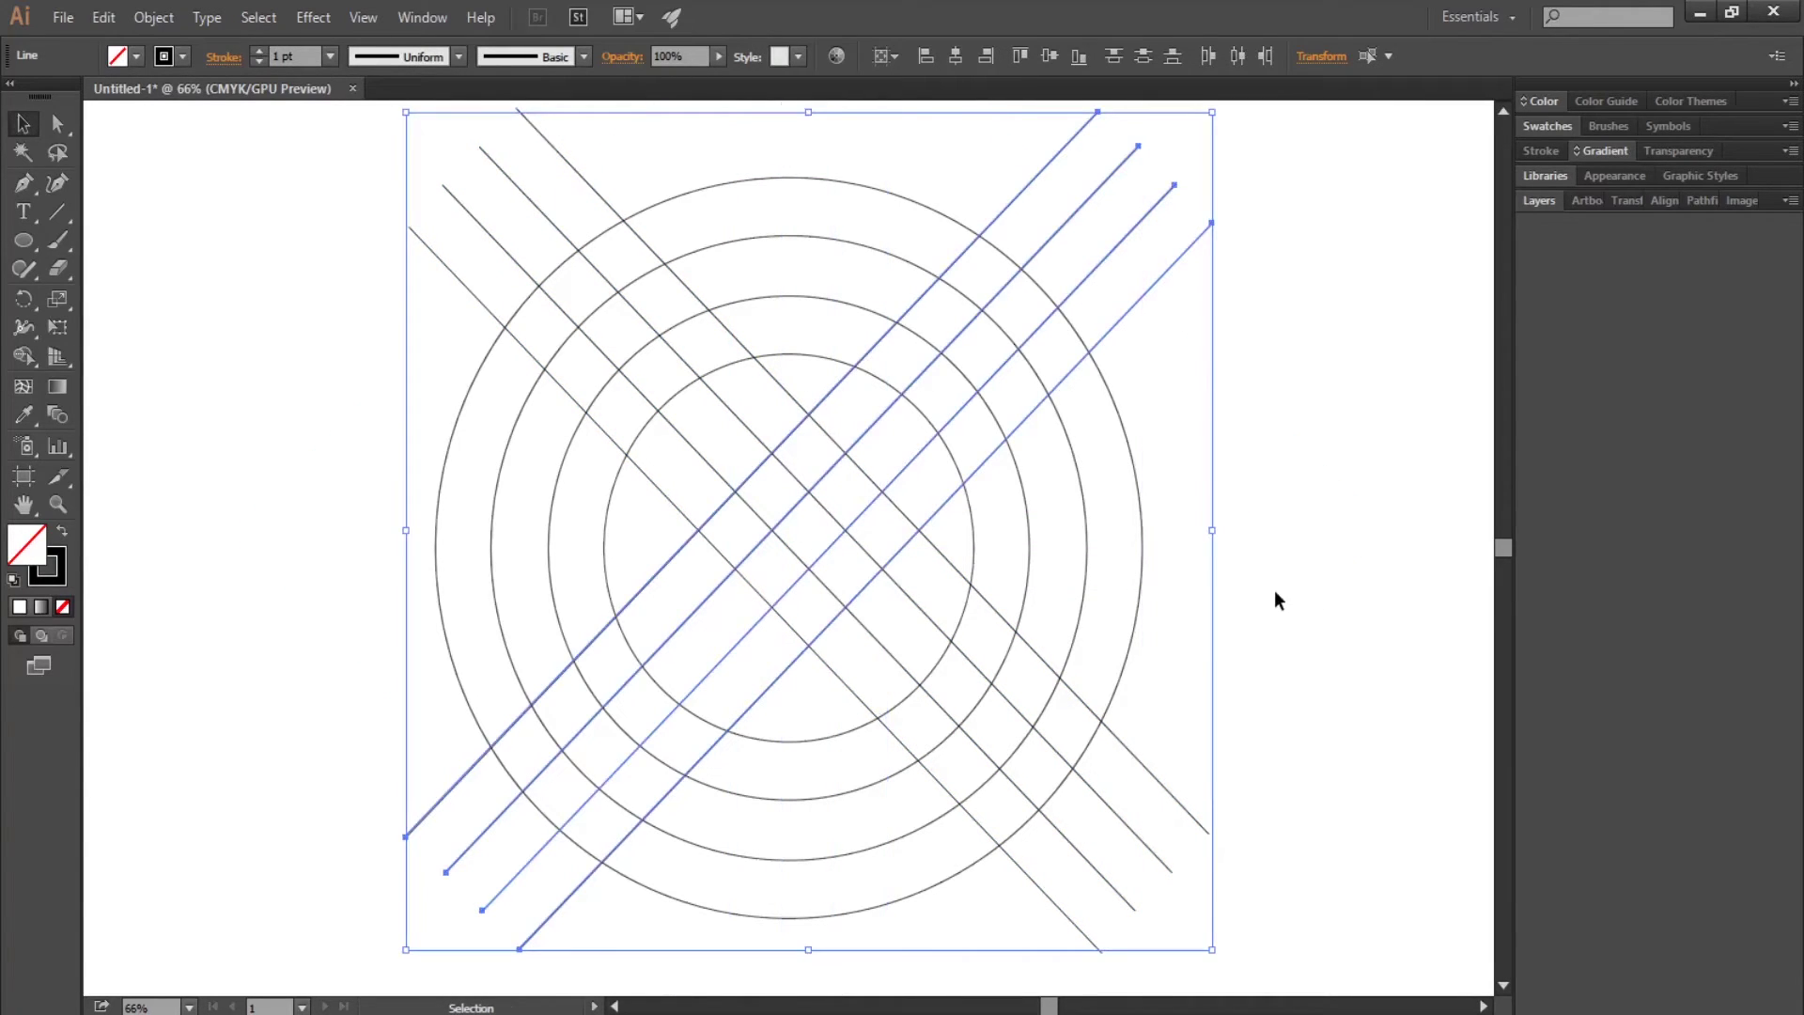
left_click(1278, 589)
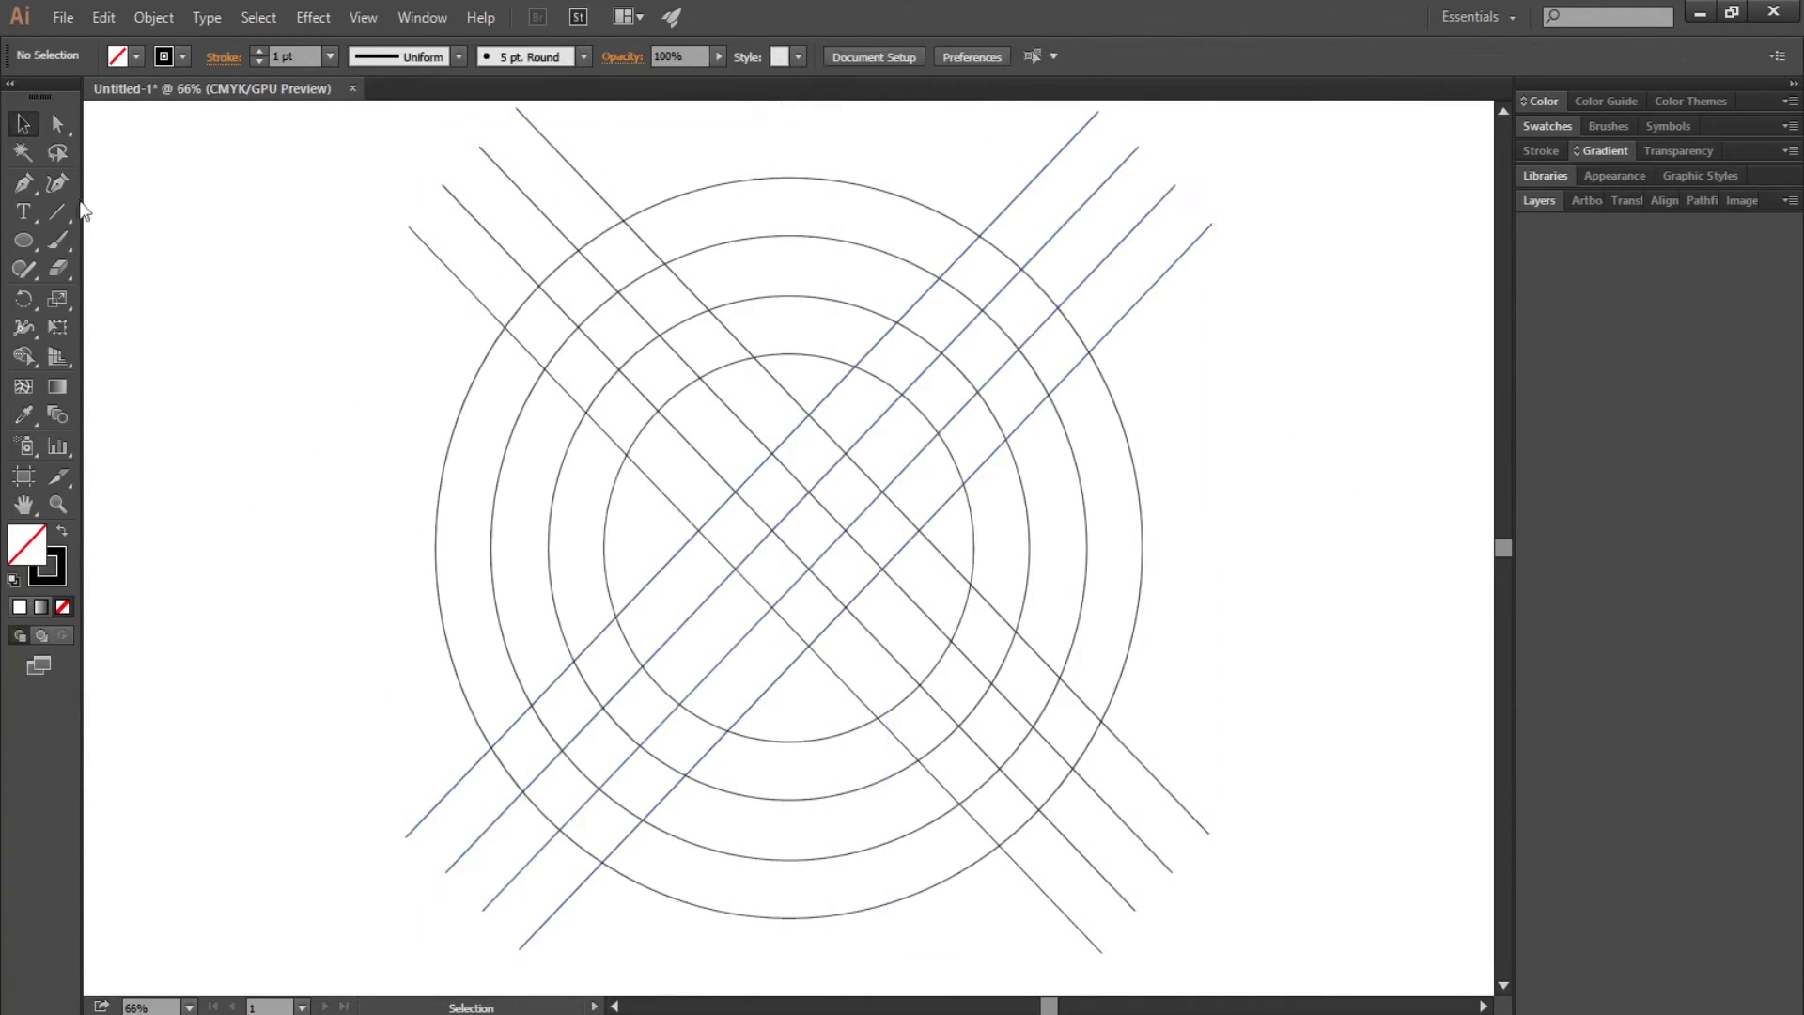
Draw a vertical line down from the outer circle's top and move the rising diagonals toward it
left_click(57, 211)
mouse_move(788, 177)
left_mouse_down()
mouse_move(823, 515)
mouse_move(790, 761)
left_mouse_up()
left_click(23, 123)
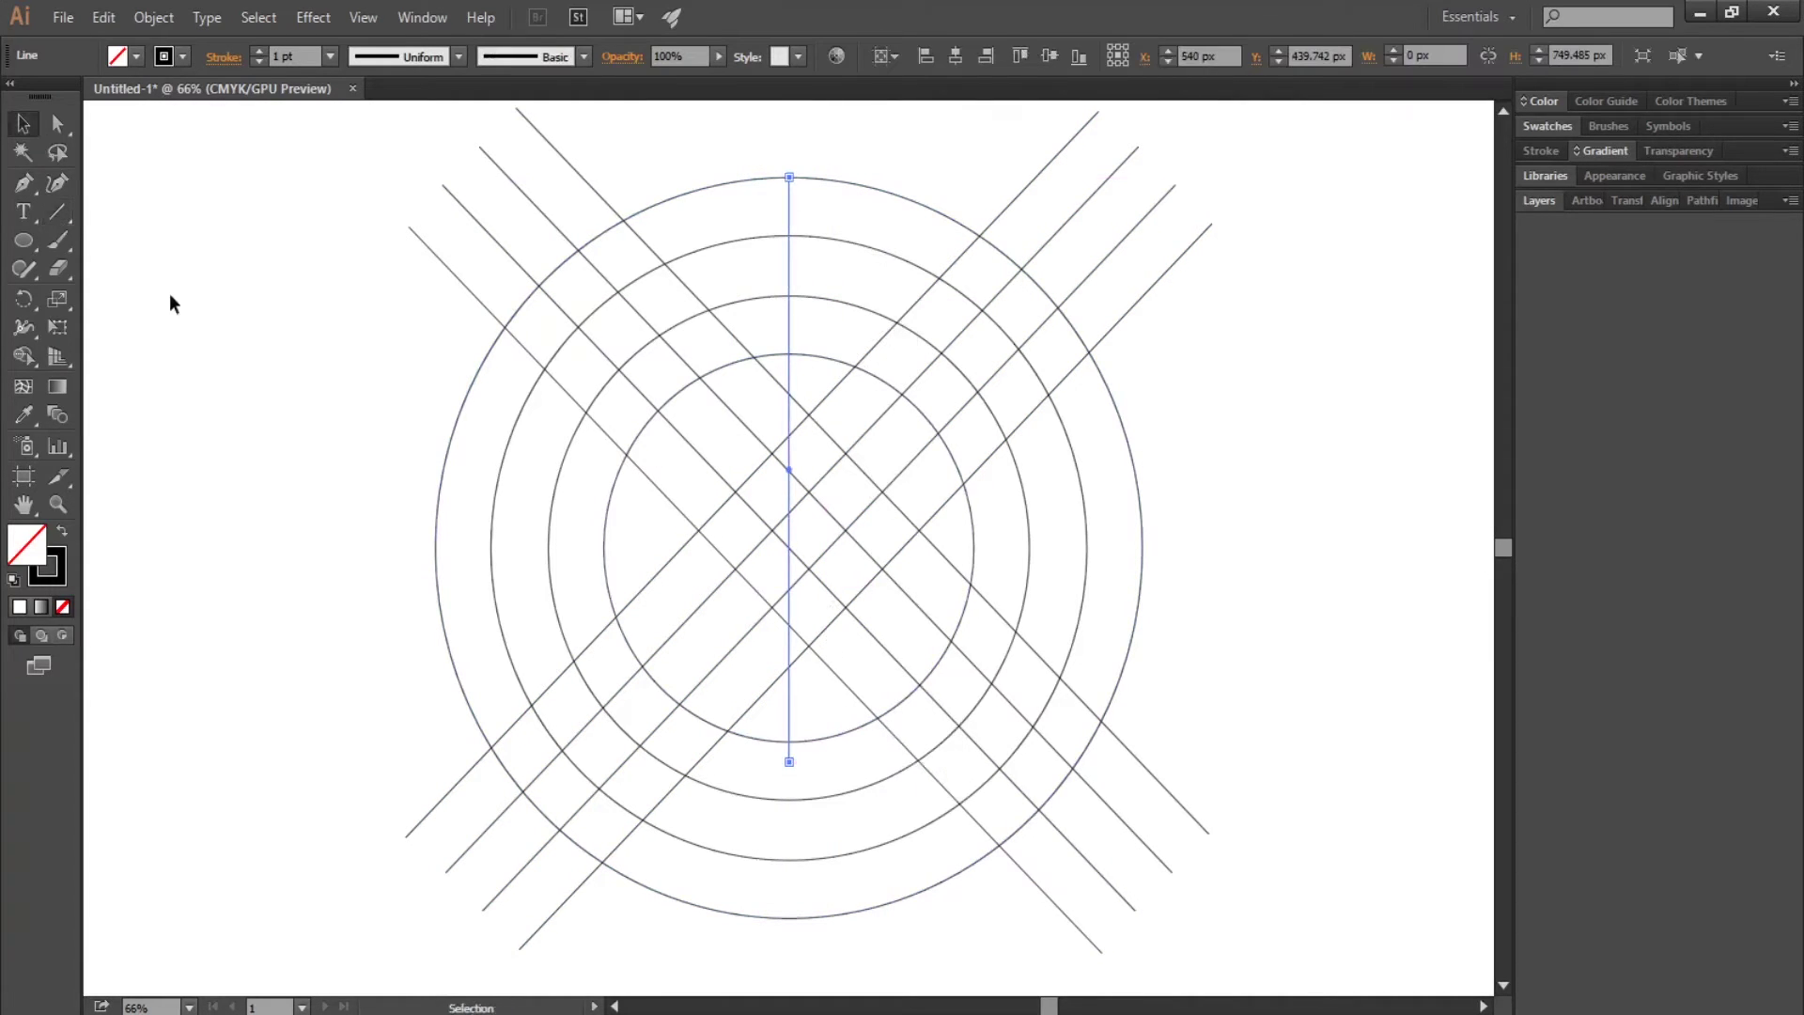
left_click(172, 303)
left_click(818, 405)
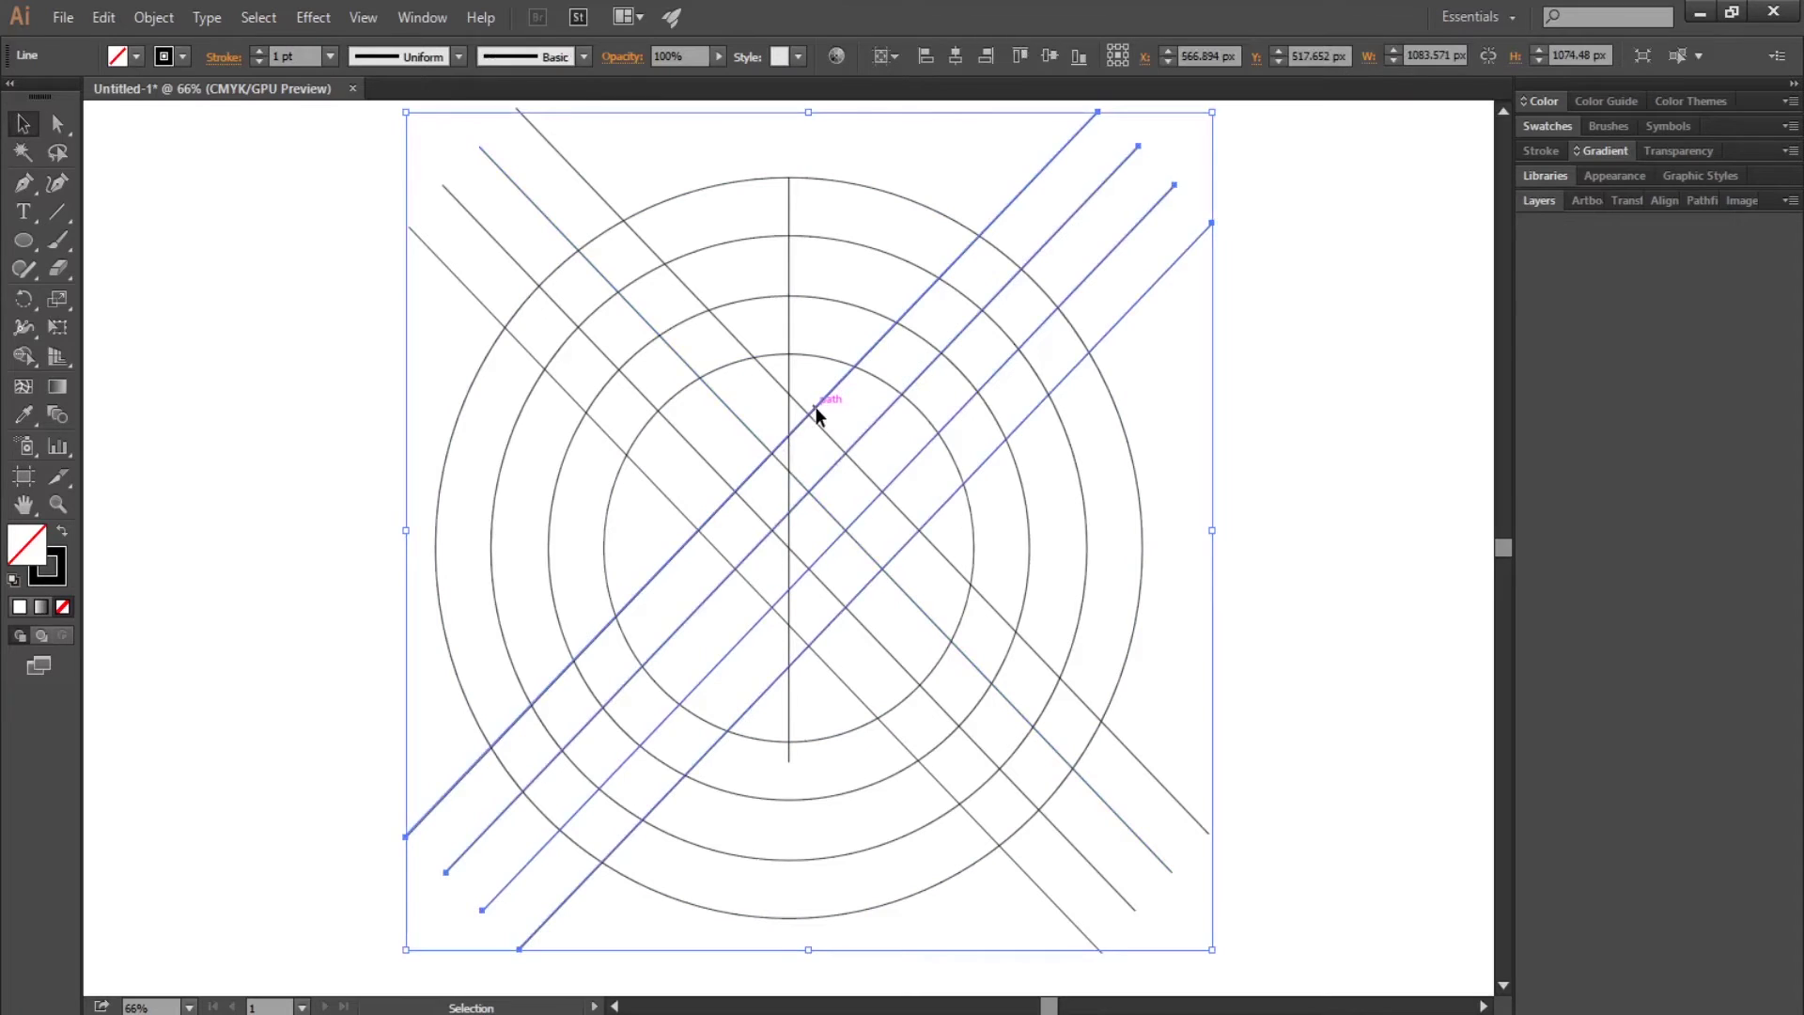
left_click_drag(816, 414, 800, 386)
key("z")
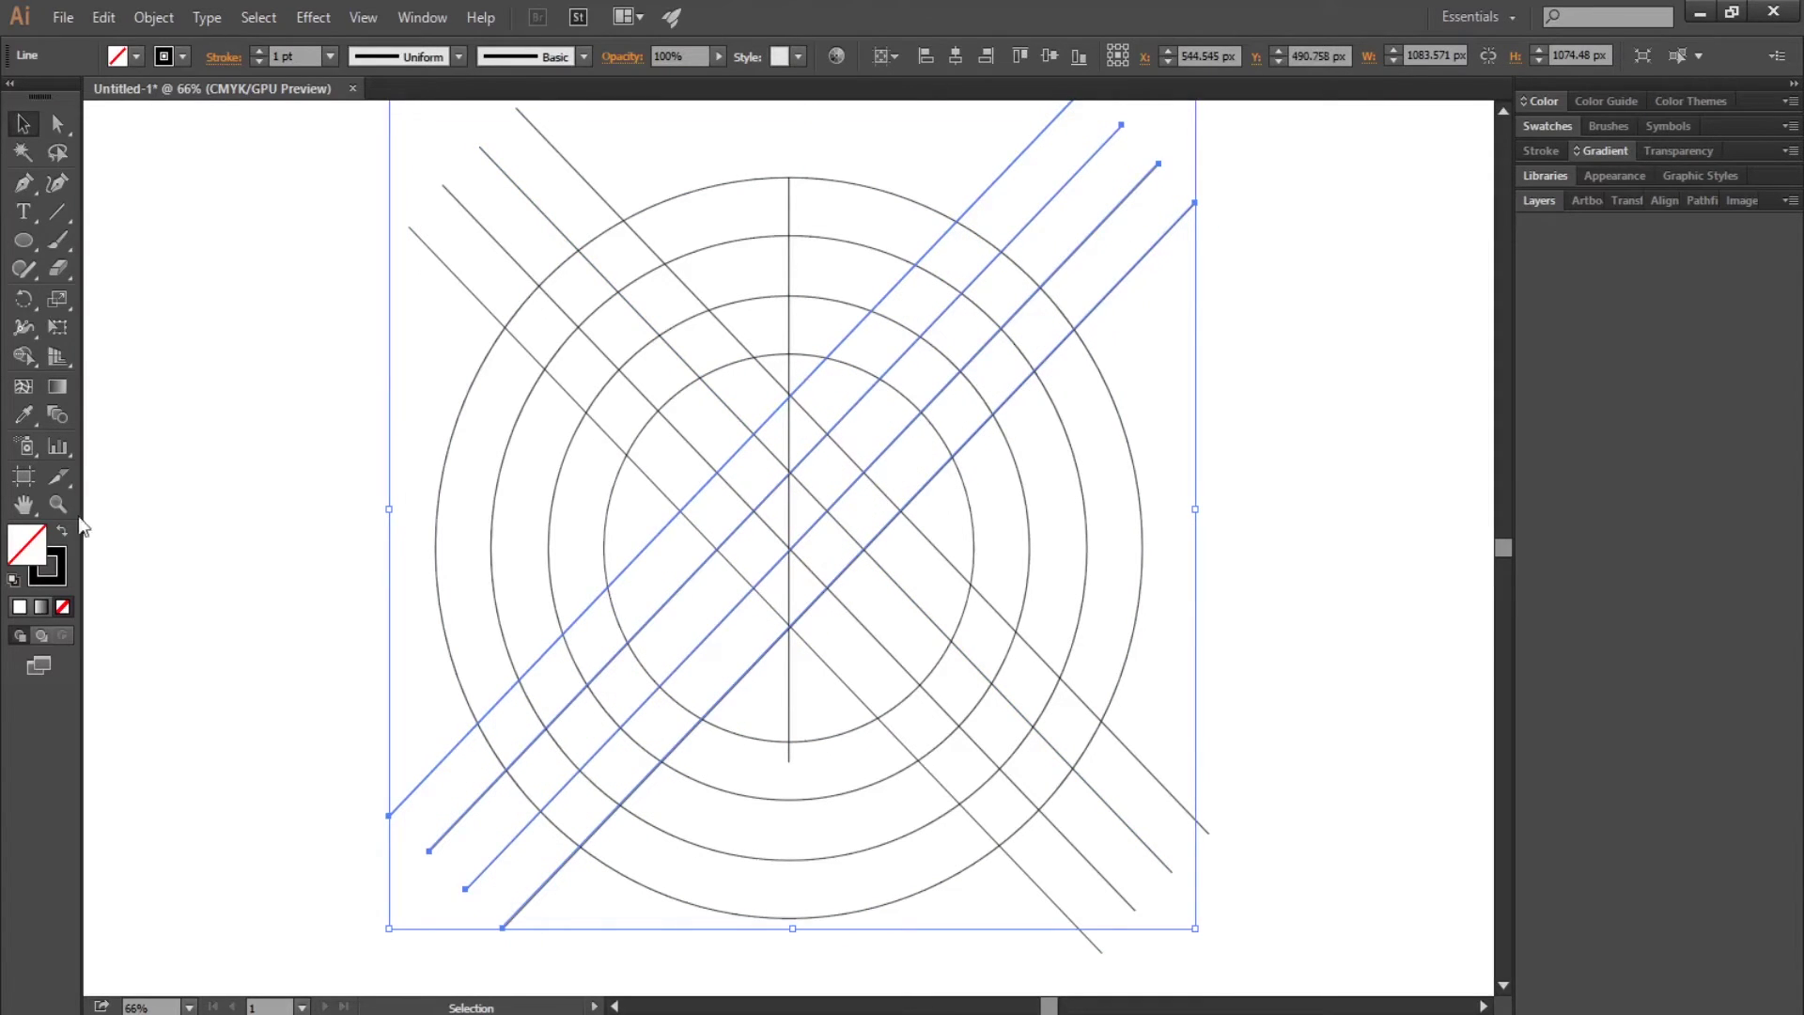
left_click_drag(785, 389, 1527, 960)
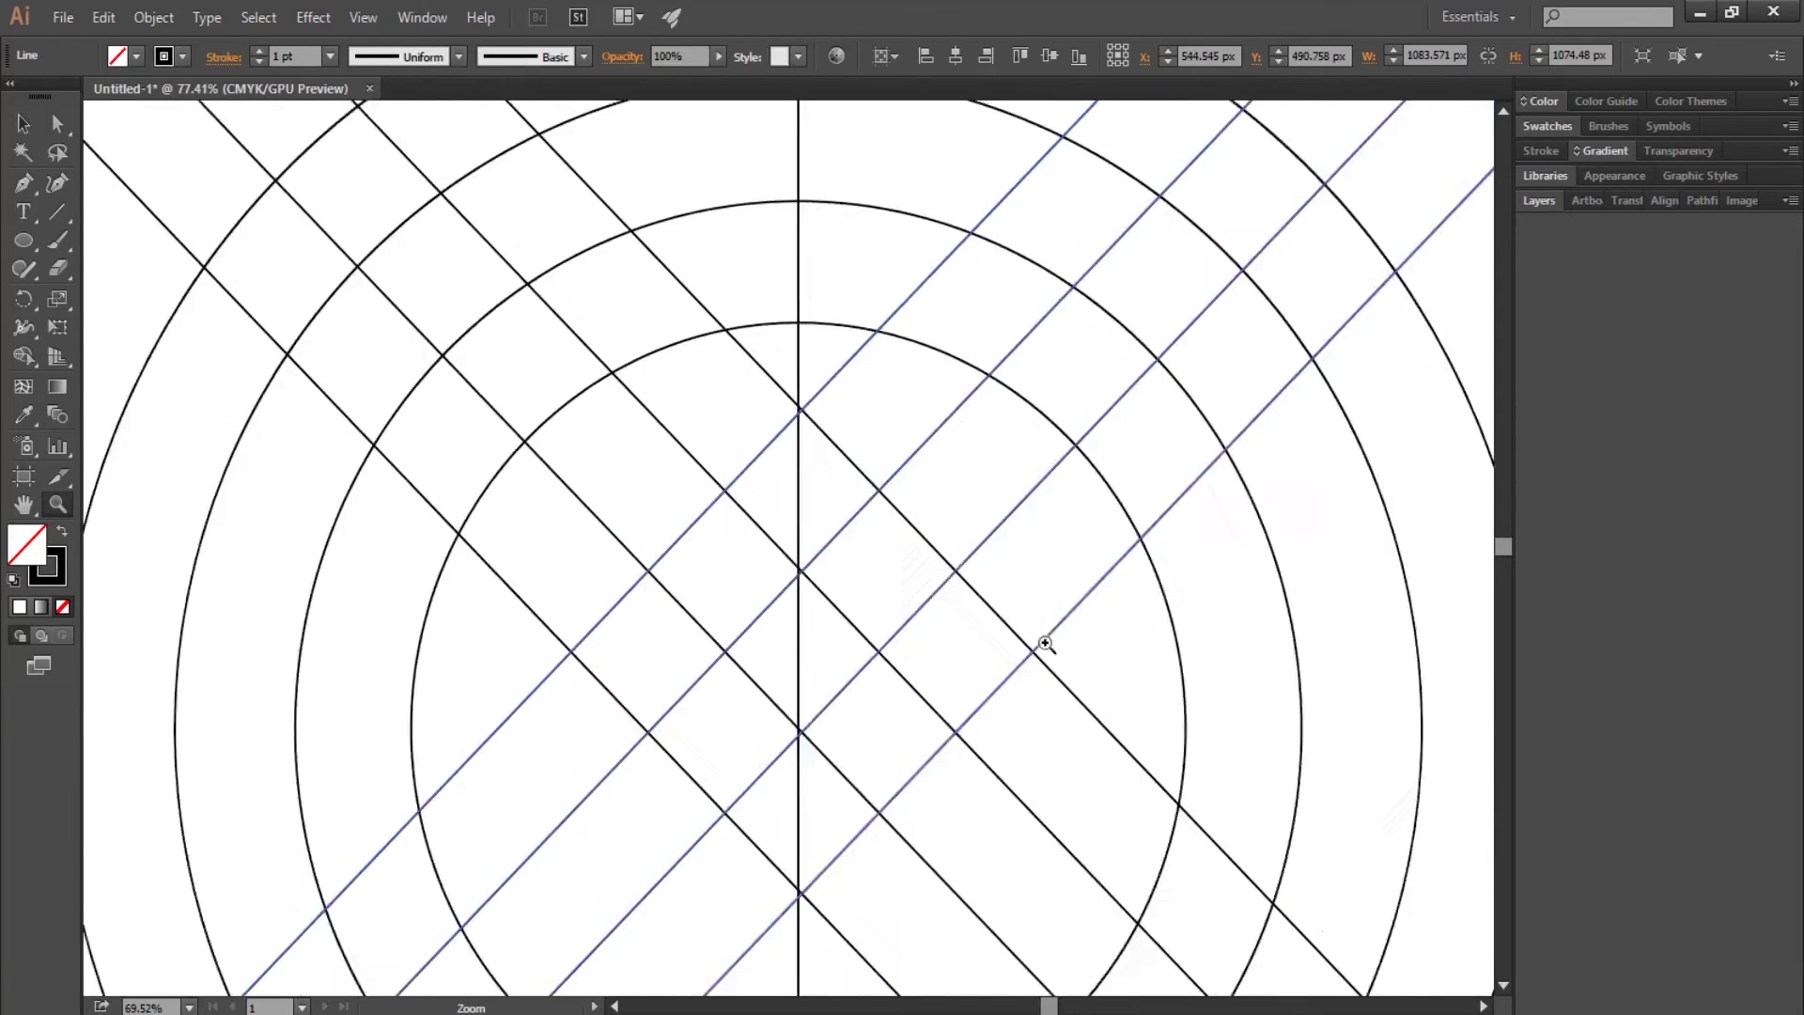
Nudge the rising diagonals onto the centre intersection of the grid
key("v")
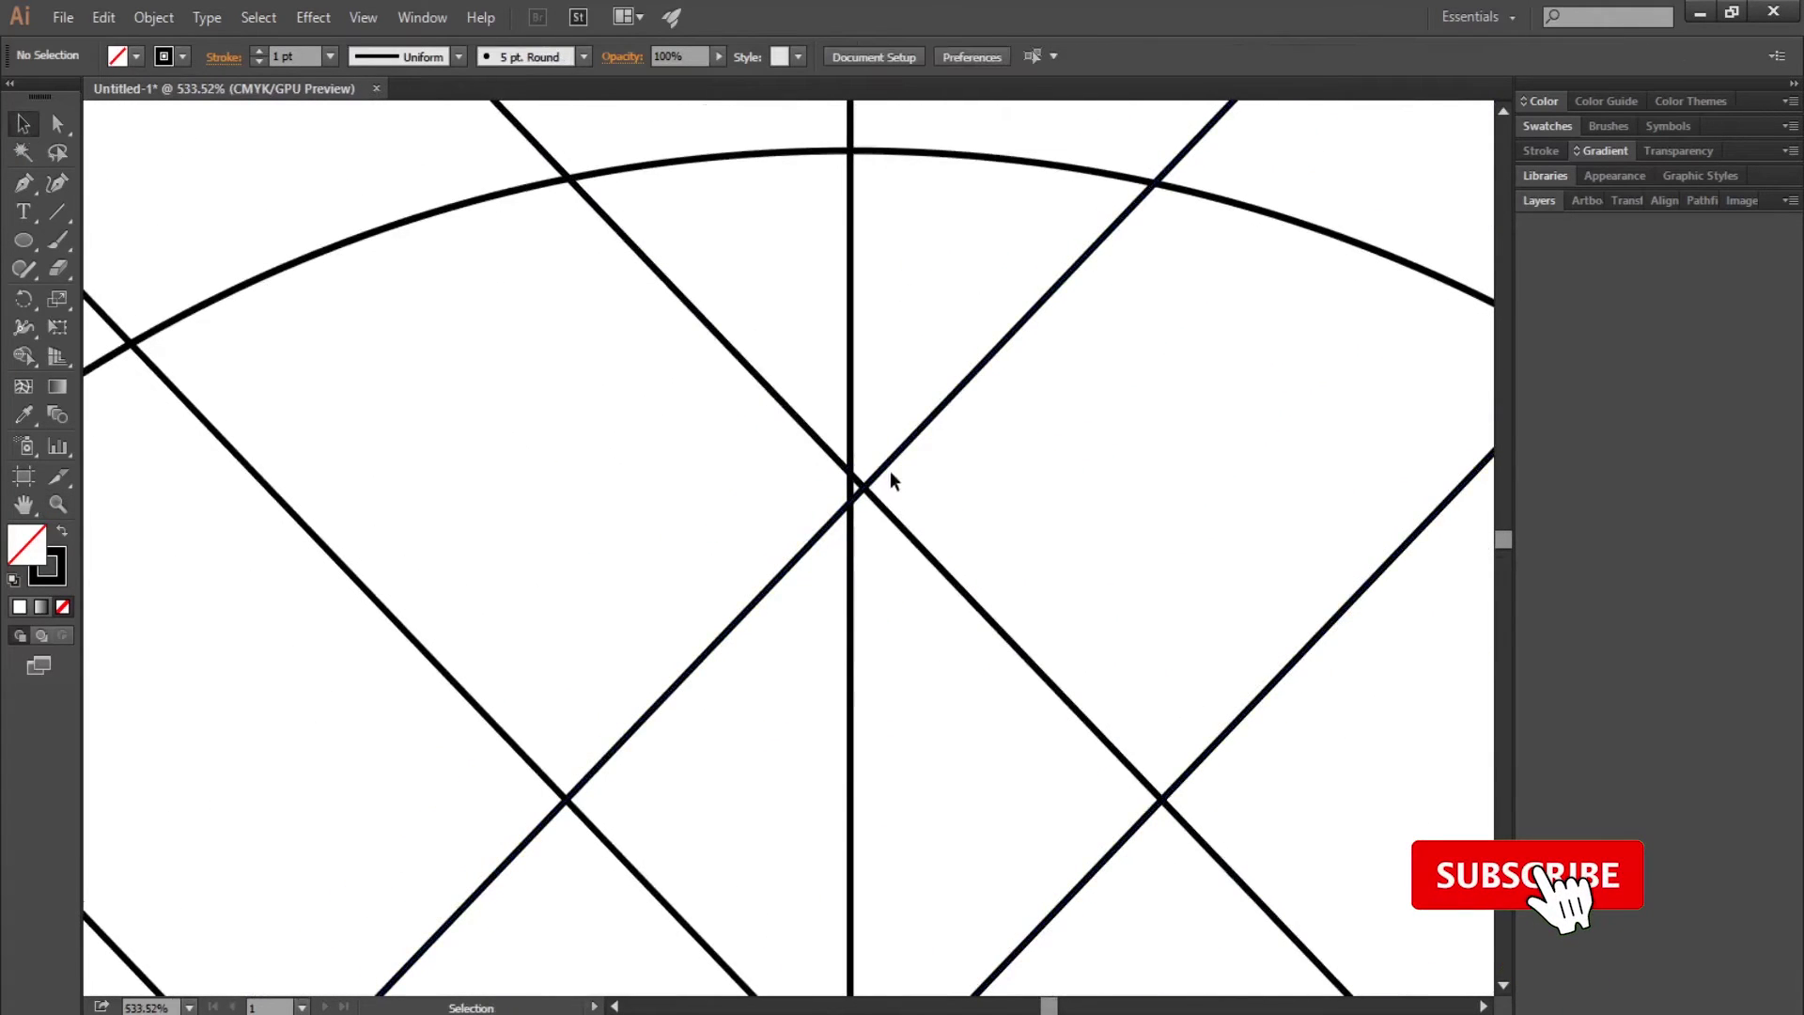
left_click_drag(867, 479, 864, 465)
left_click(979, 454)
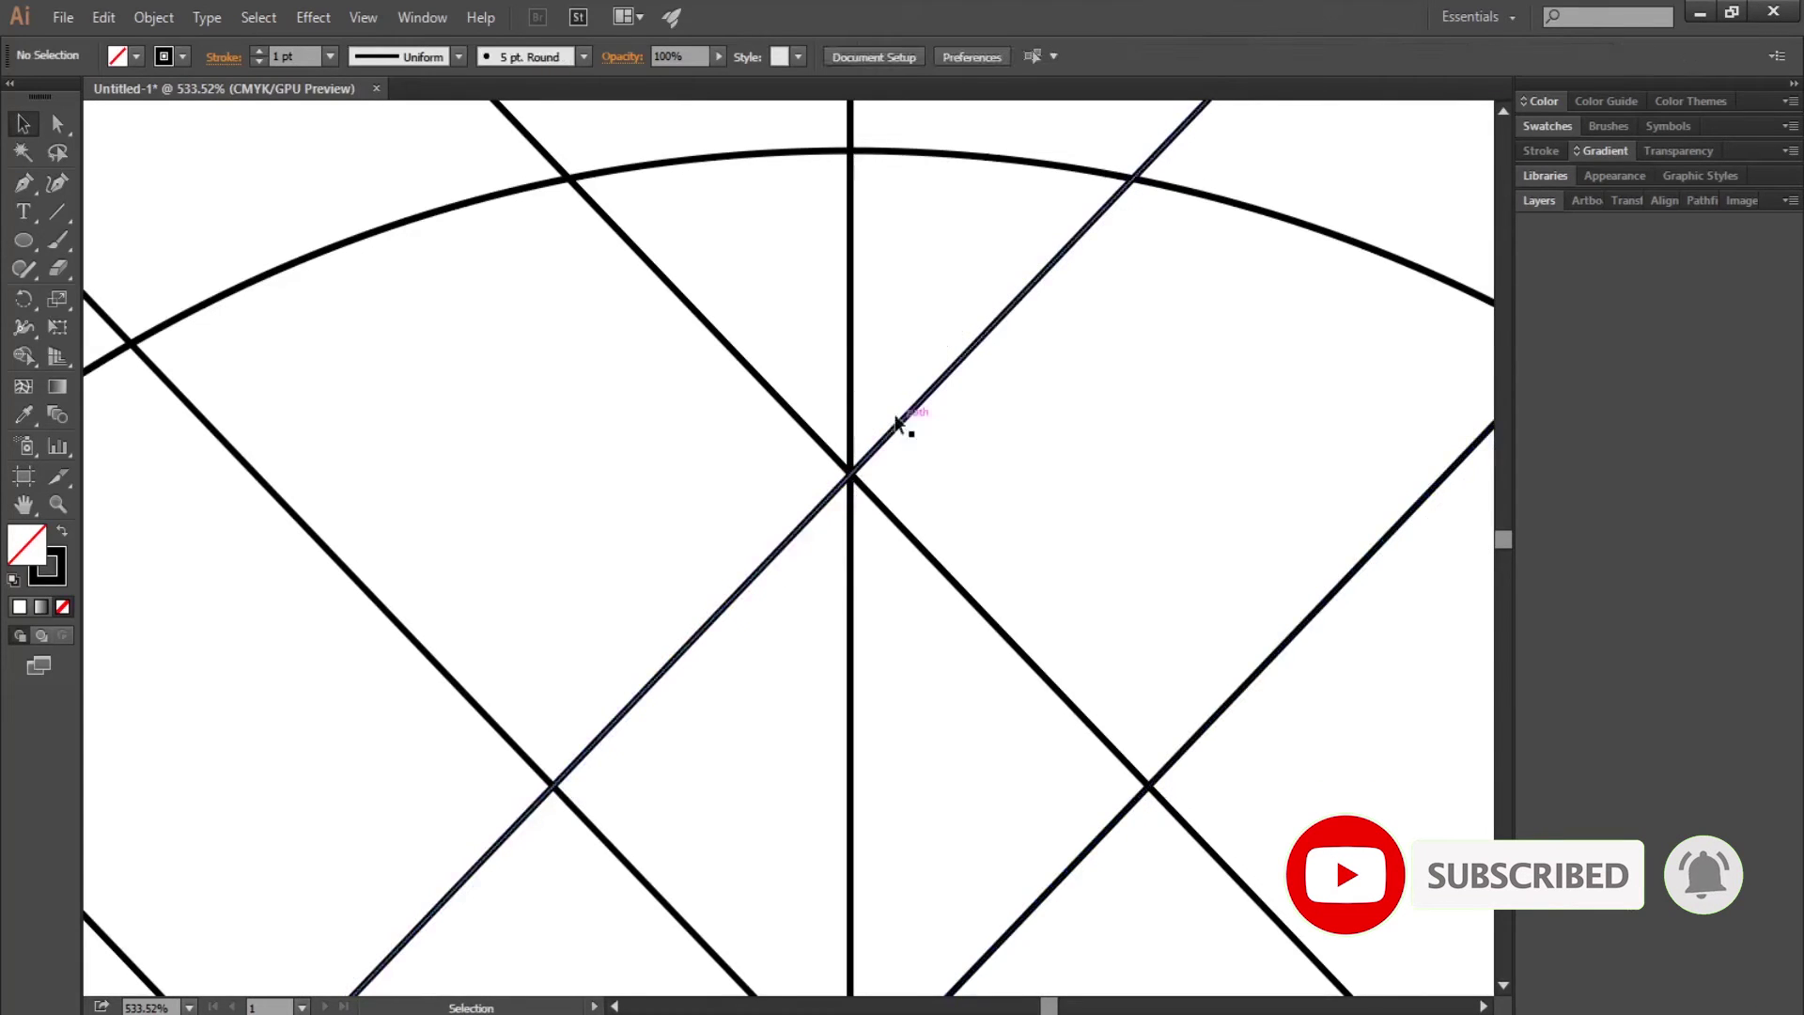
Zoom back out to the whole grid and delete the vertical centre line
key("ctrl+0")
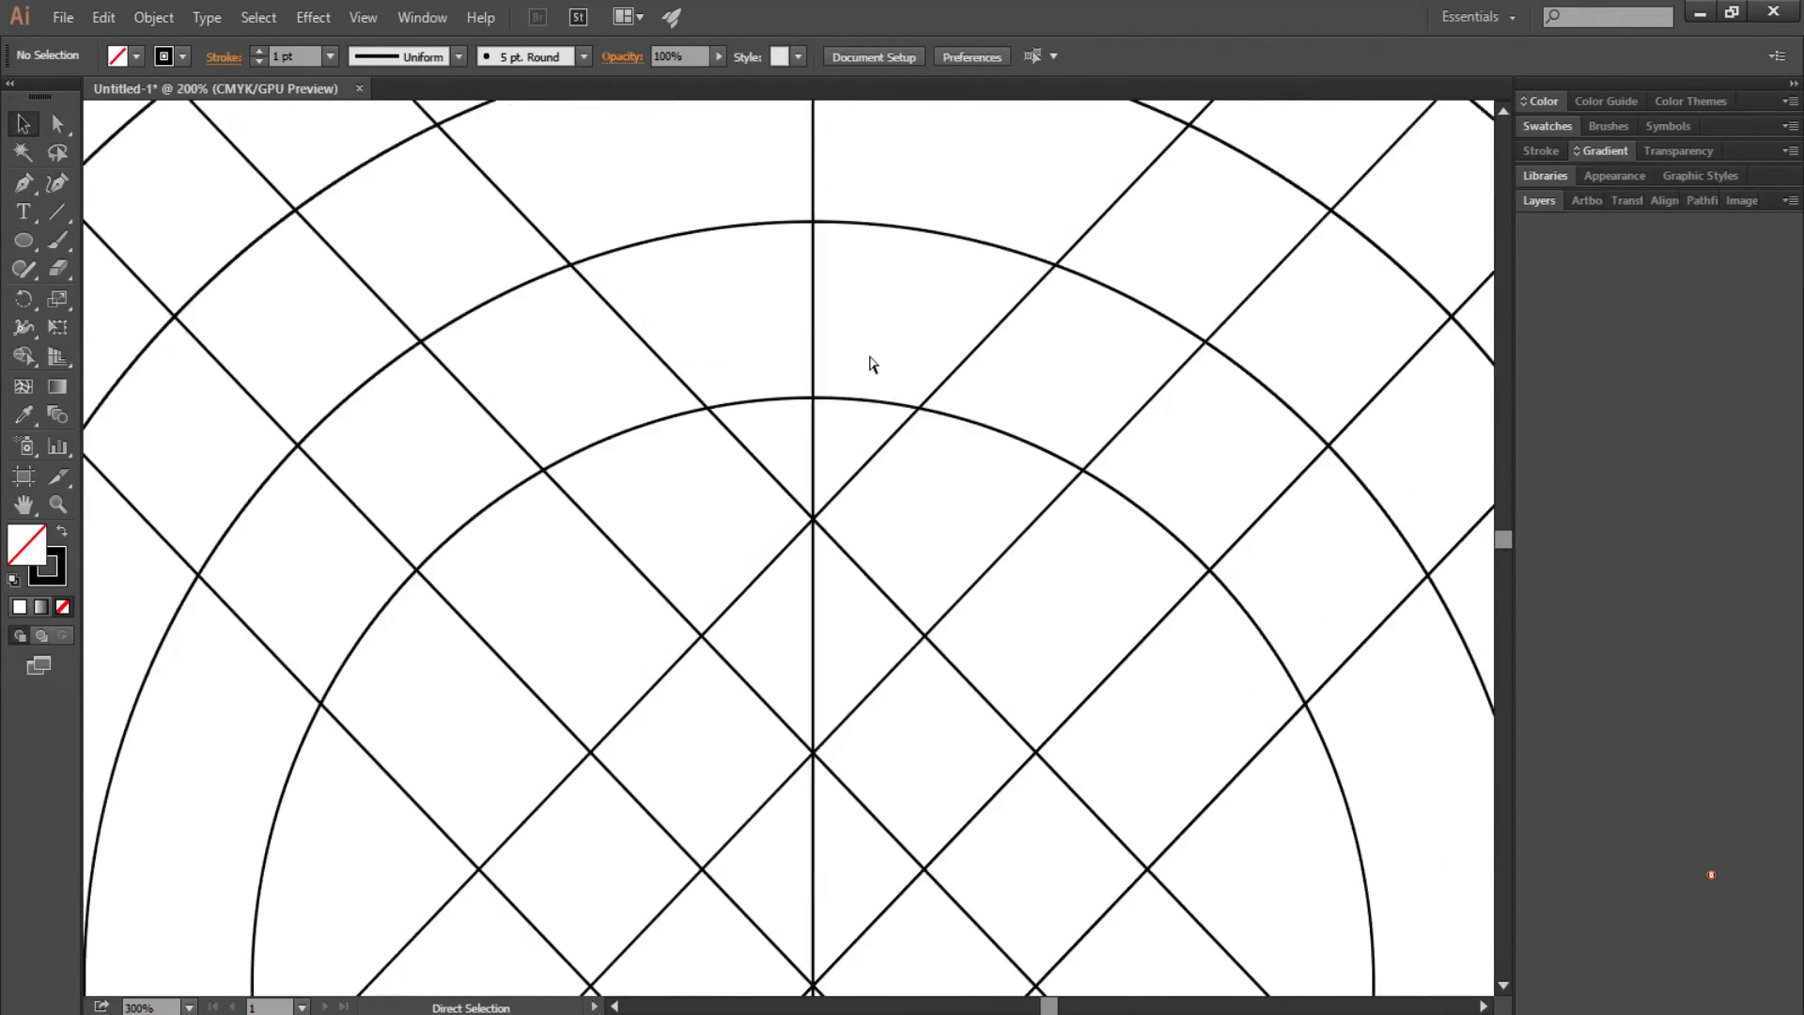
scroll(945, 342, "down", 2)
scroll(947, 348, "down", 2)
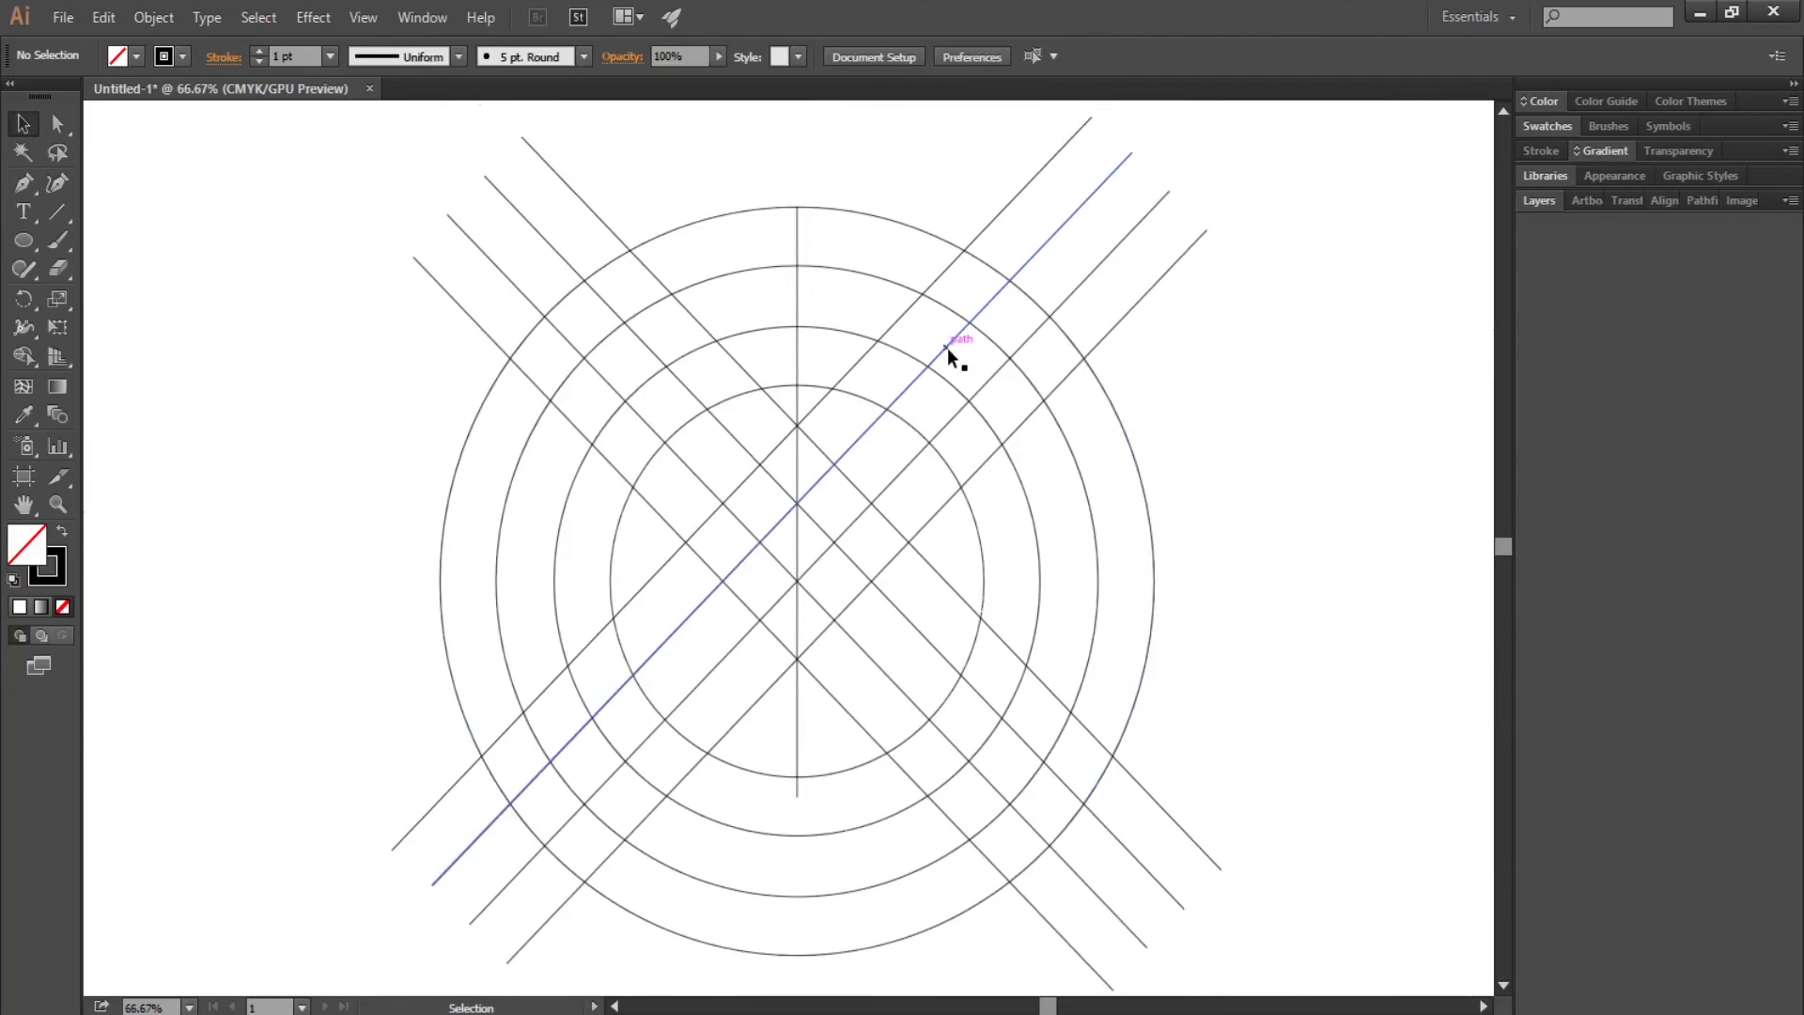
left_click(797, 413)
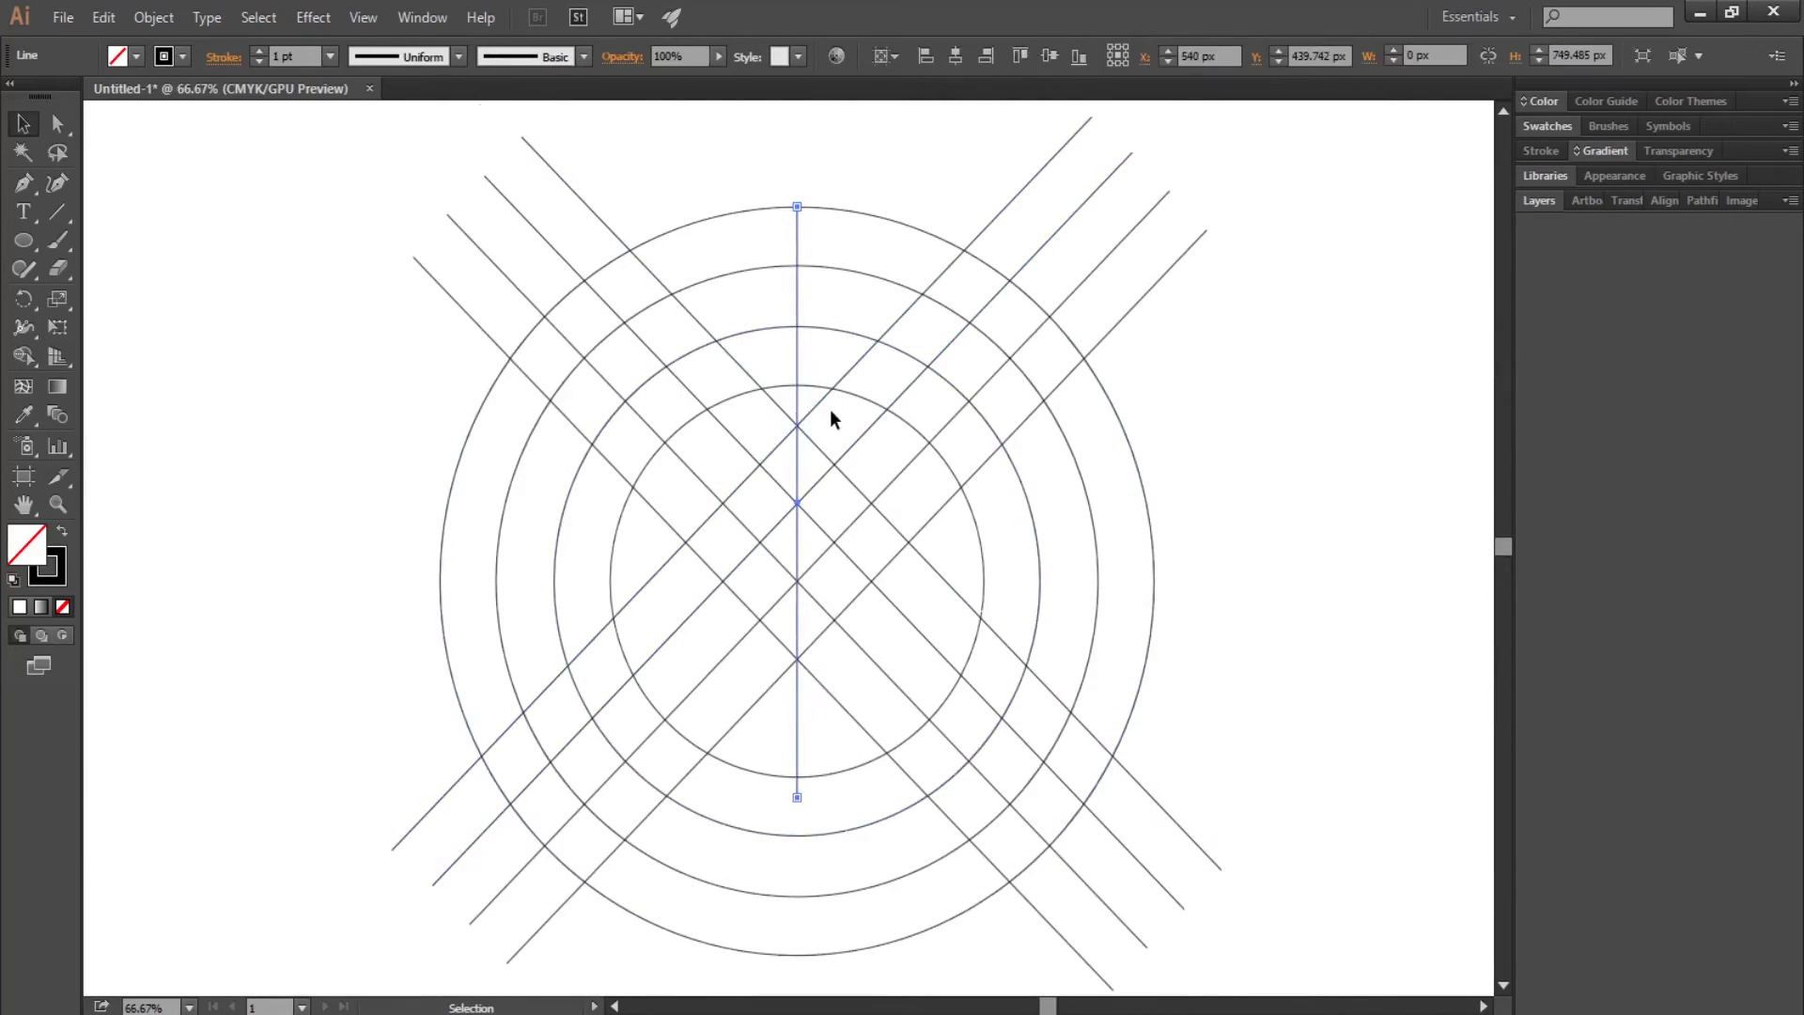
key("Delete")
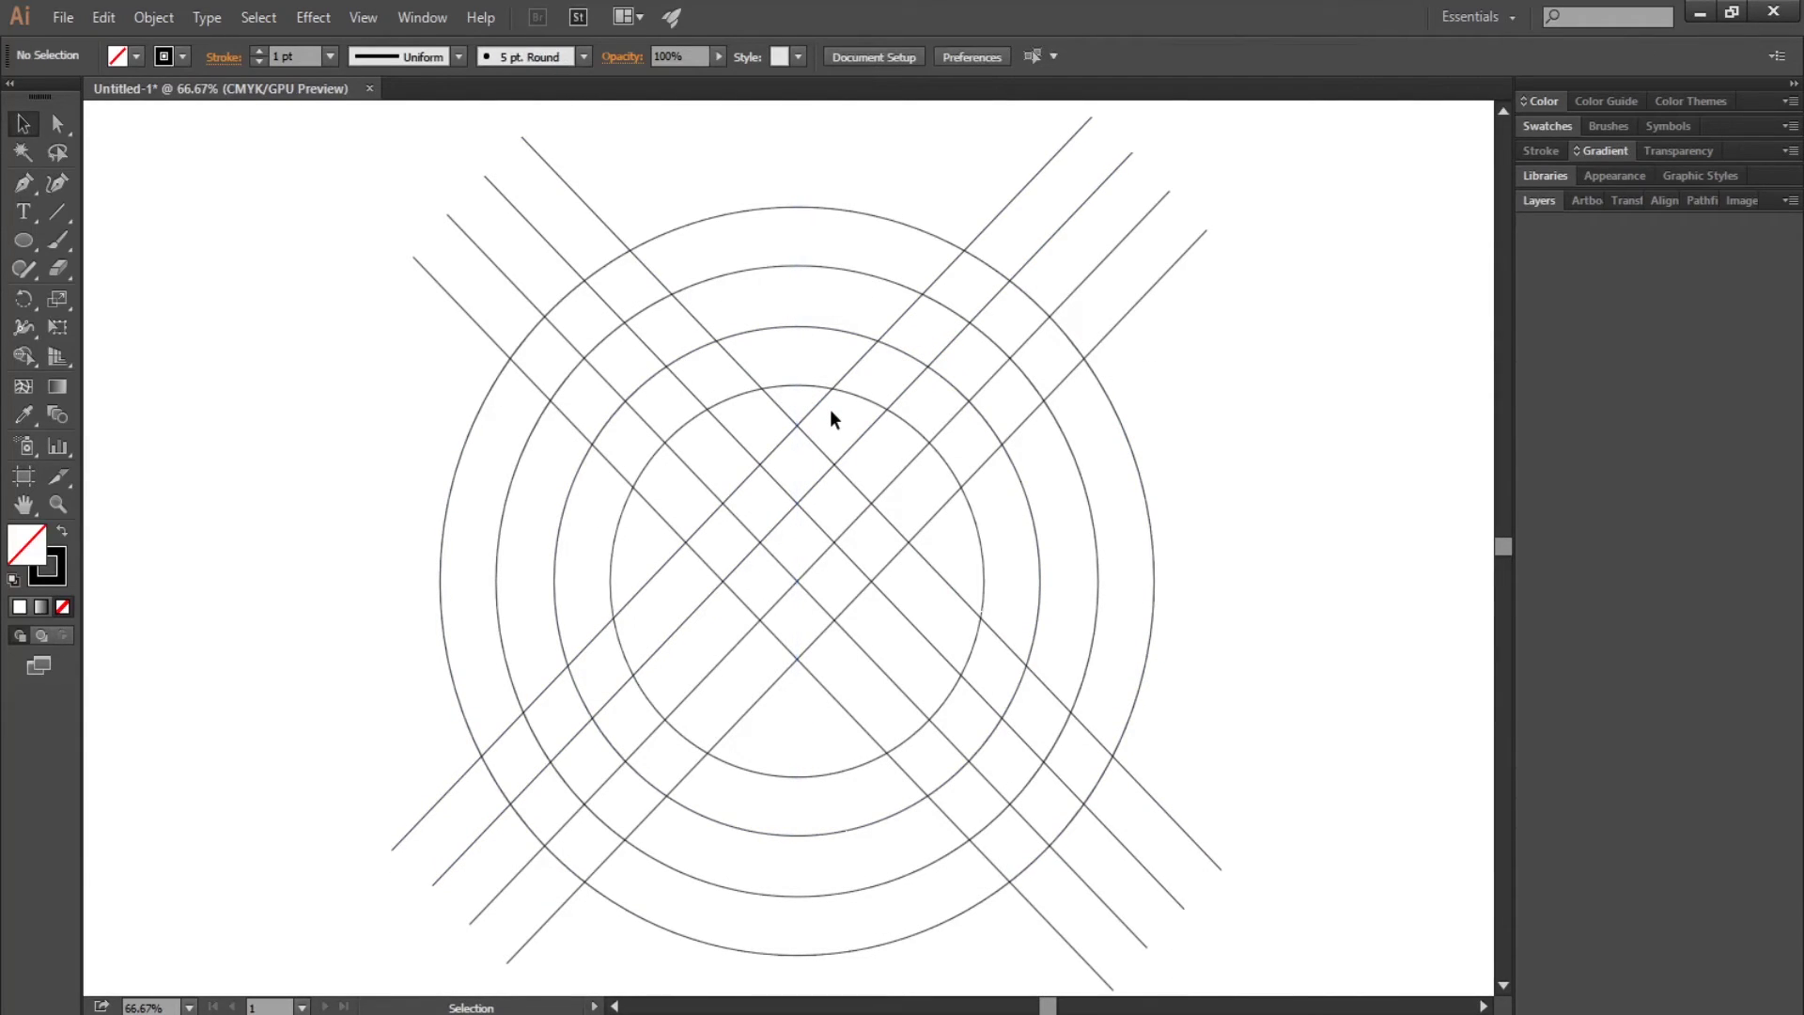
Paste the outer circle in place, enlarge it to about 1101 px, and select the entire grid
left_click(1126, 444)
left_click(103, 16)
left_click(126, 235)
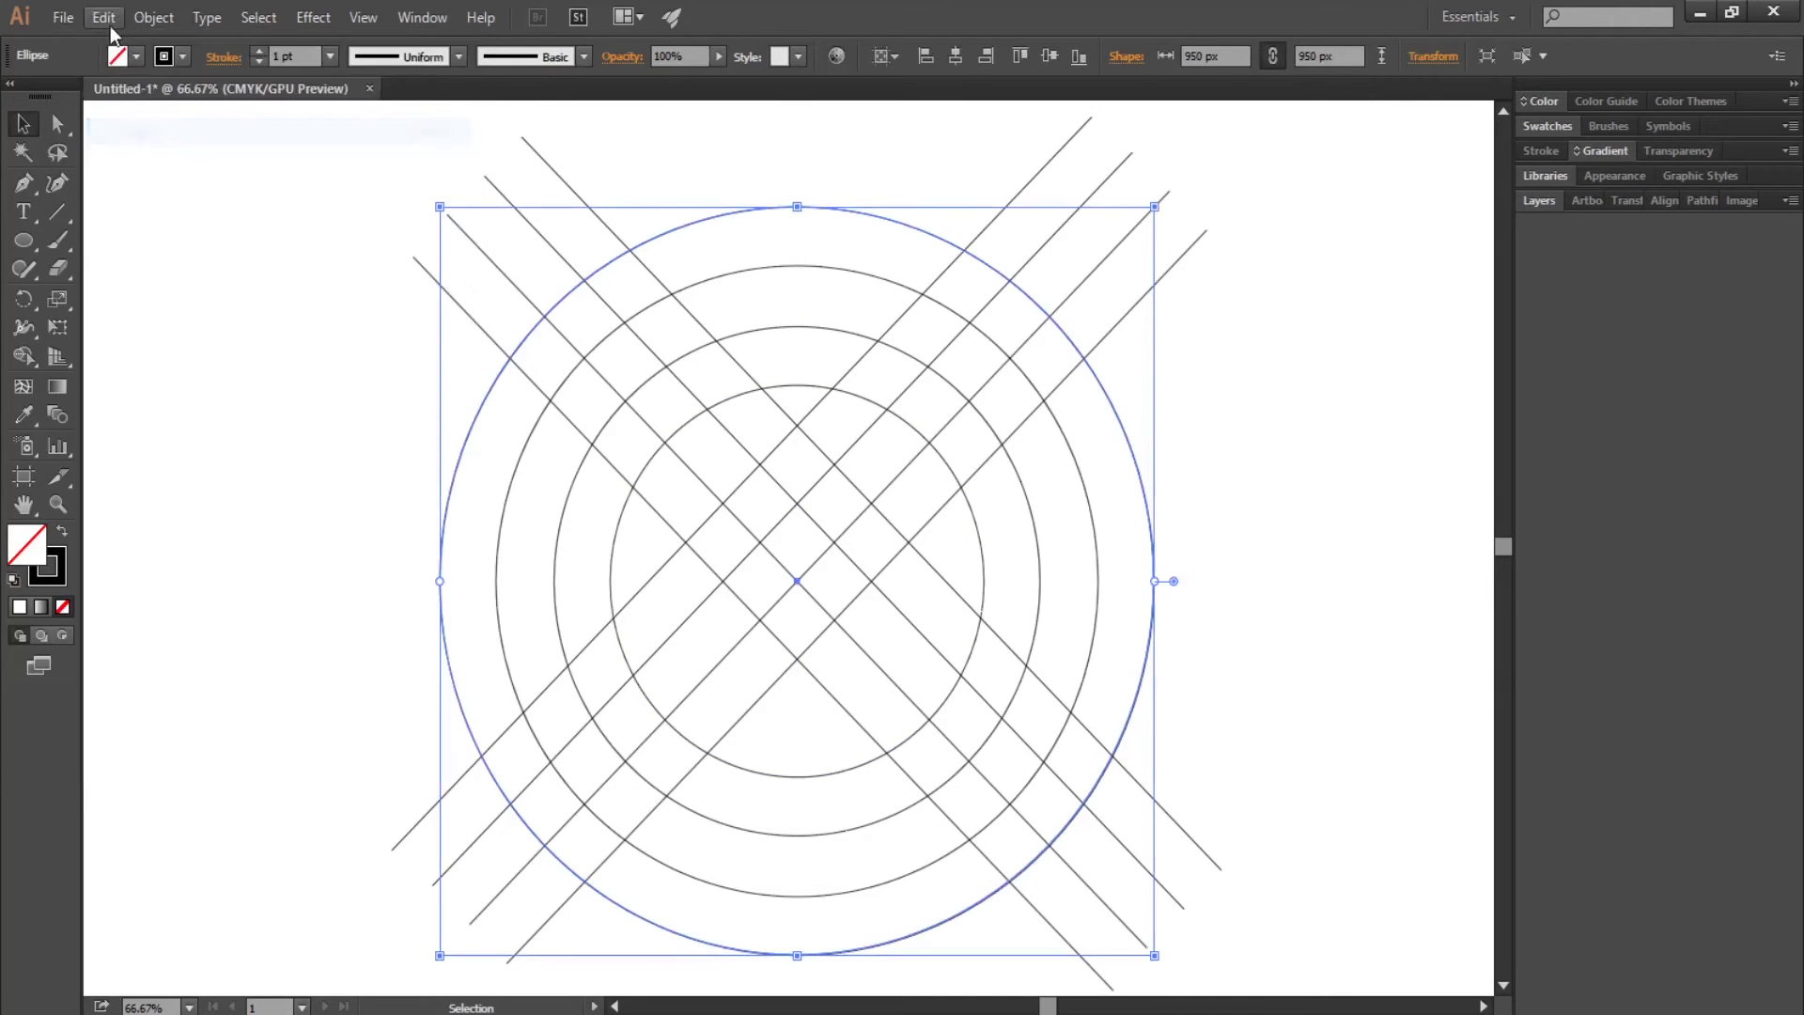
left_click(103, 17)
left_click(127, 233)
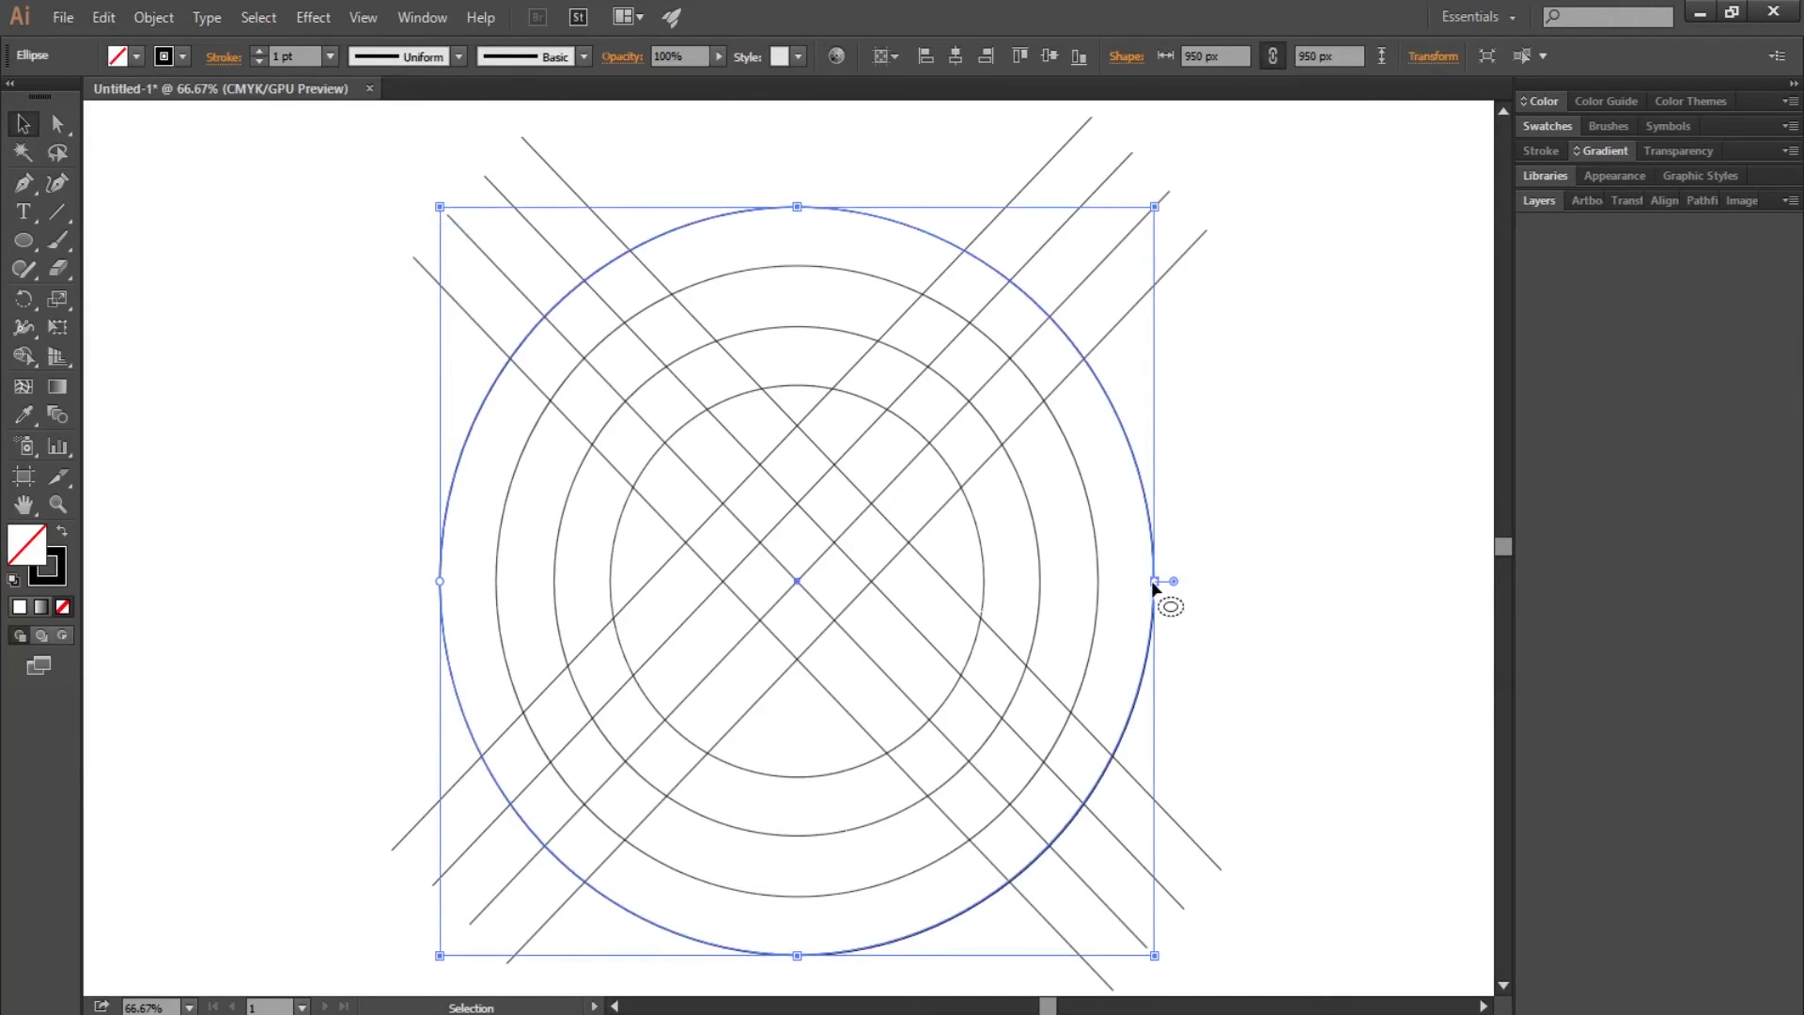
left_click_drag(1155, 582, 1221, 604)
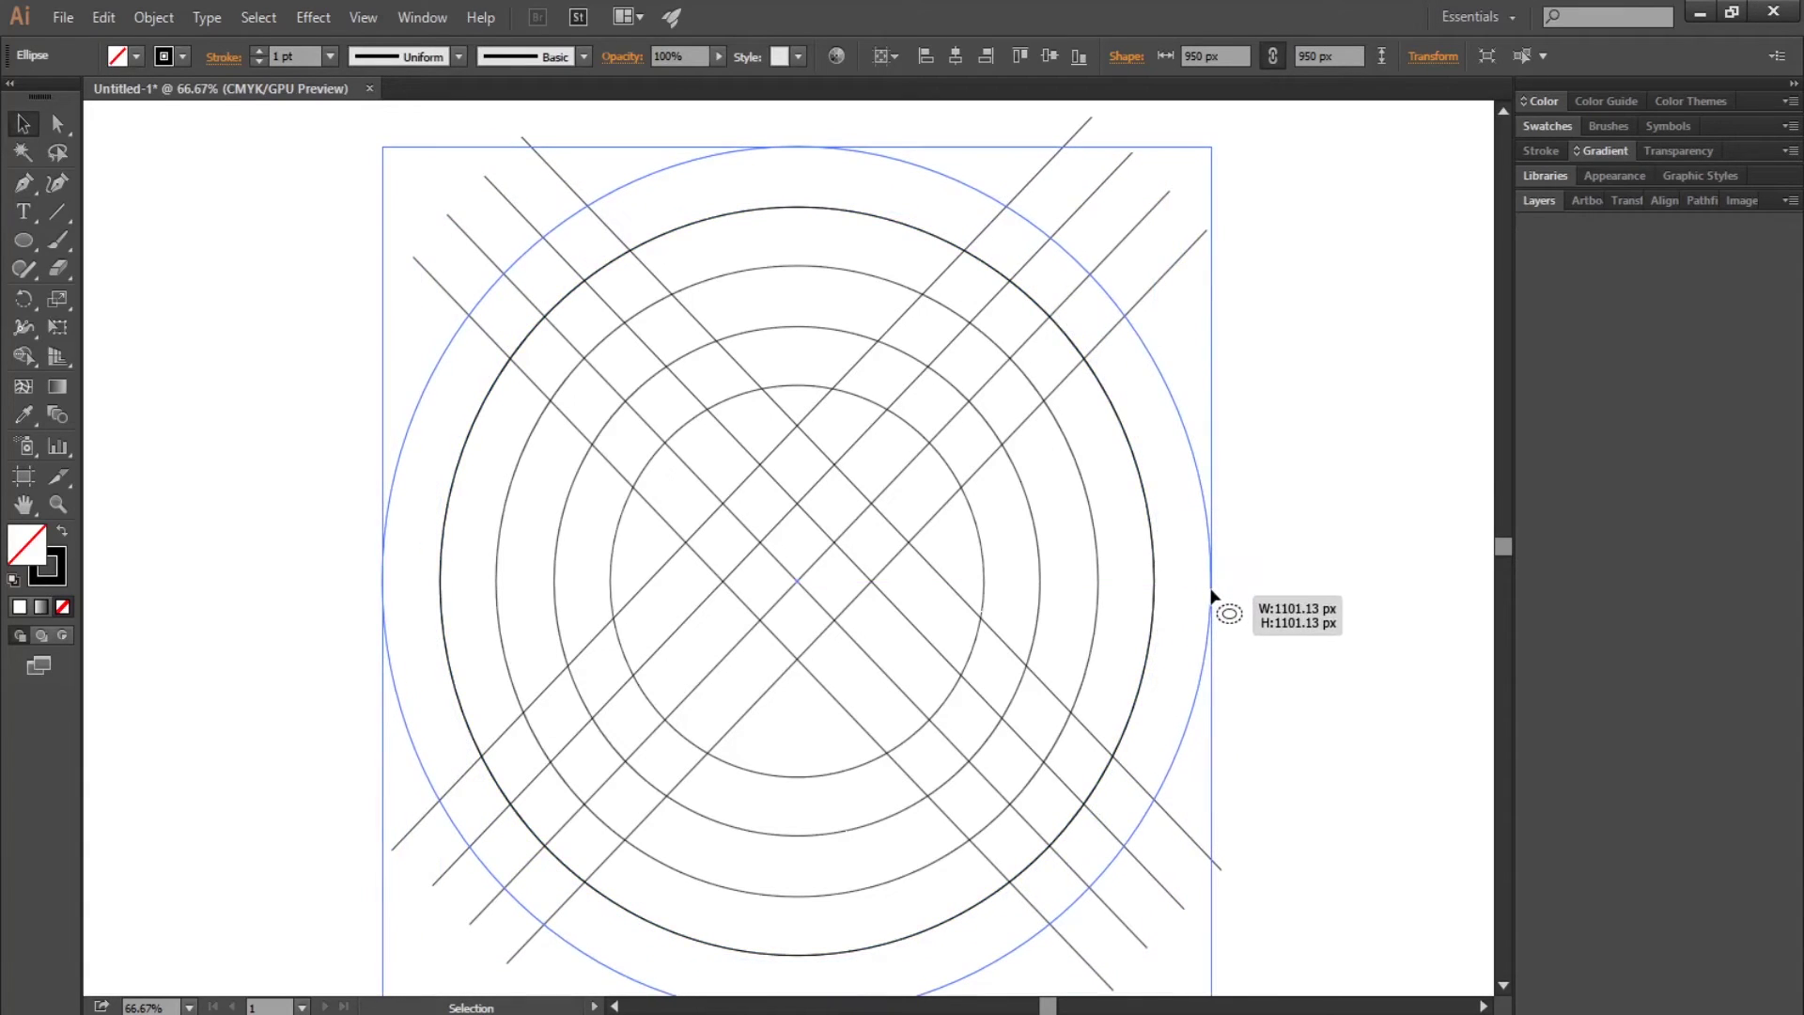
left_click(1313, 551)
mouse_move(1317, 133)
left_mouse_down()
mouse_move(830, 808)
mouse_move(314, 938)
left_mouse_up()
With Shape Builder, merge cells into the left, top and right arc bands and the N strokes
left_click(15, 363)
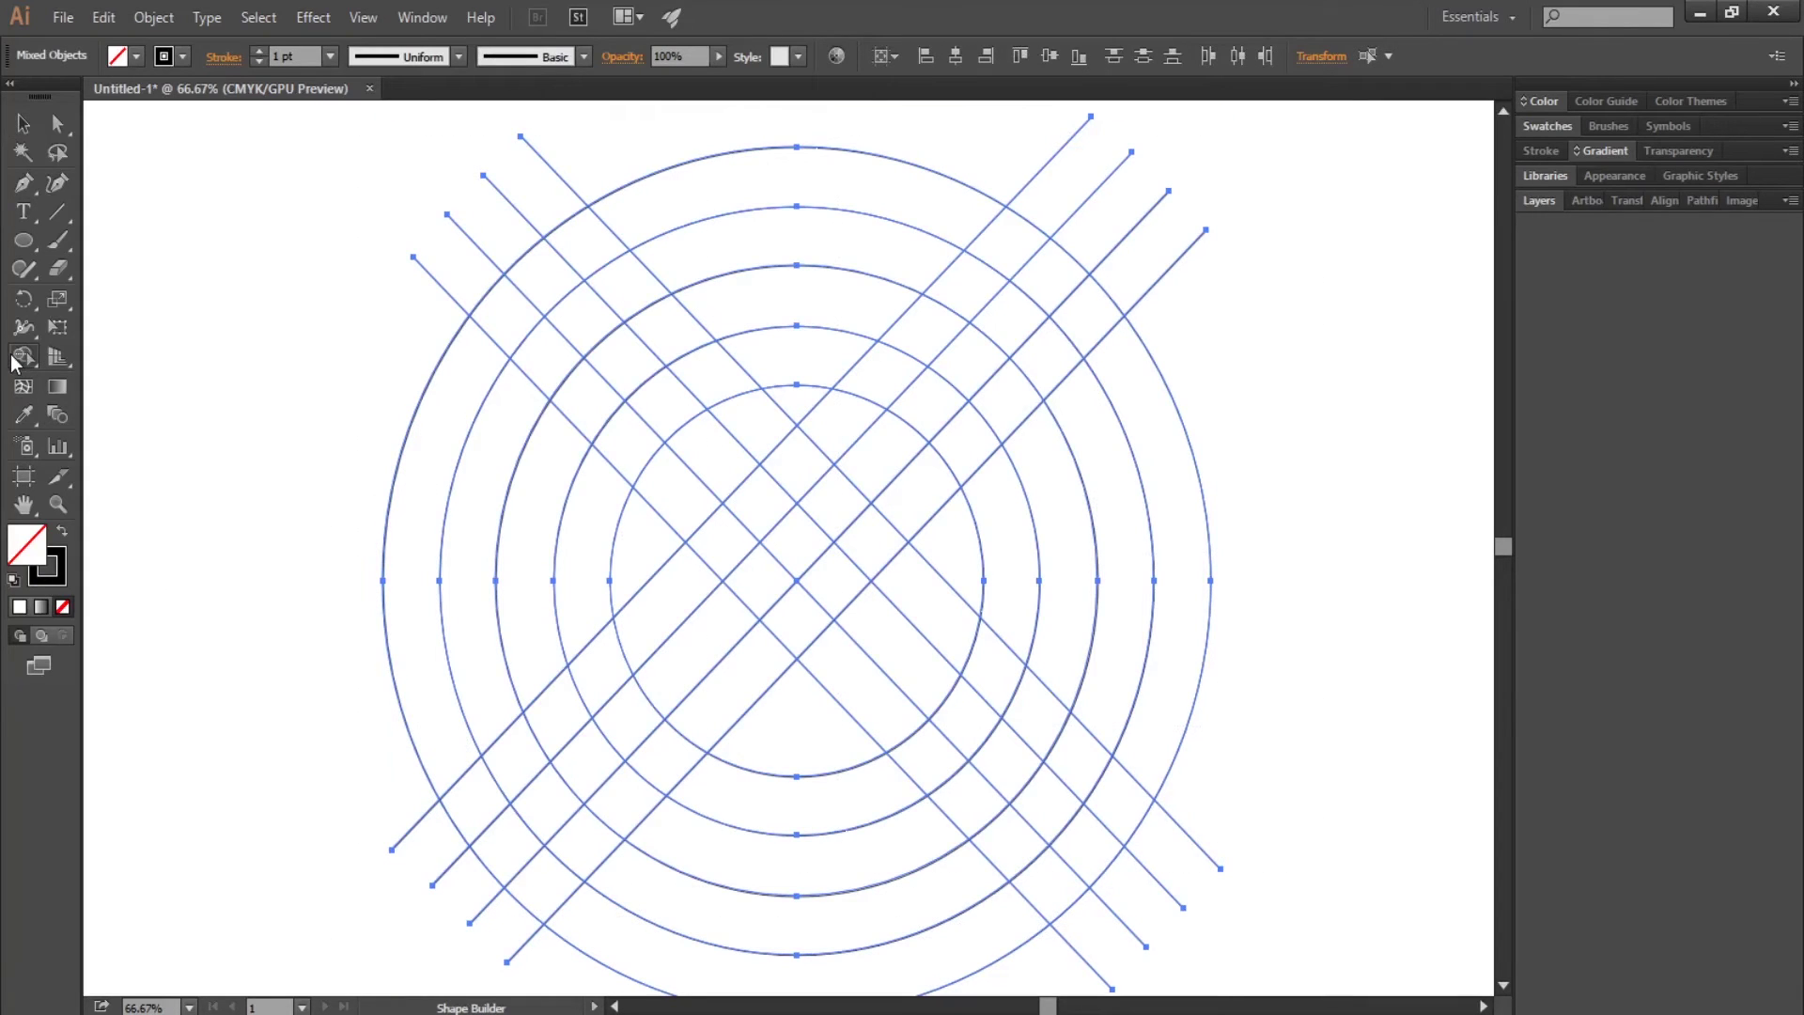
mouse_move(516, 323)
left_mouse_down()
mouse_move(532, 773)
mouse_move(693, 895)
left_mouse_up()
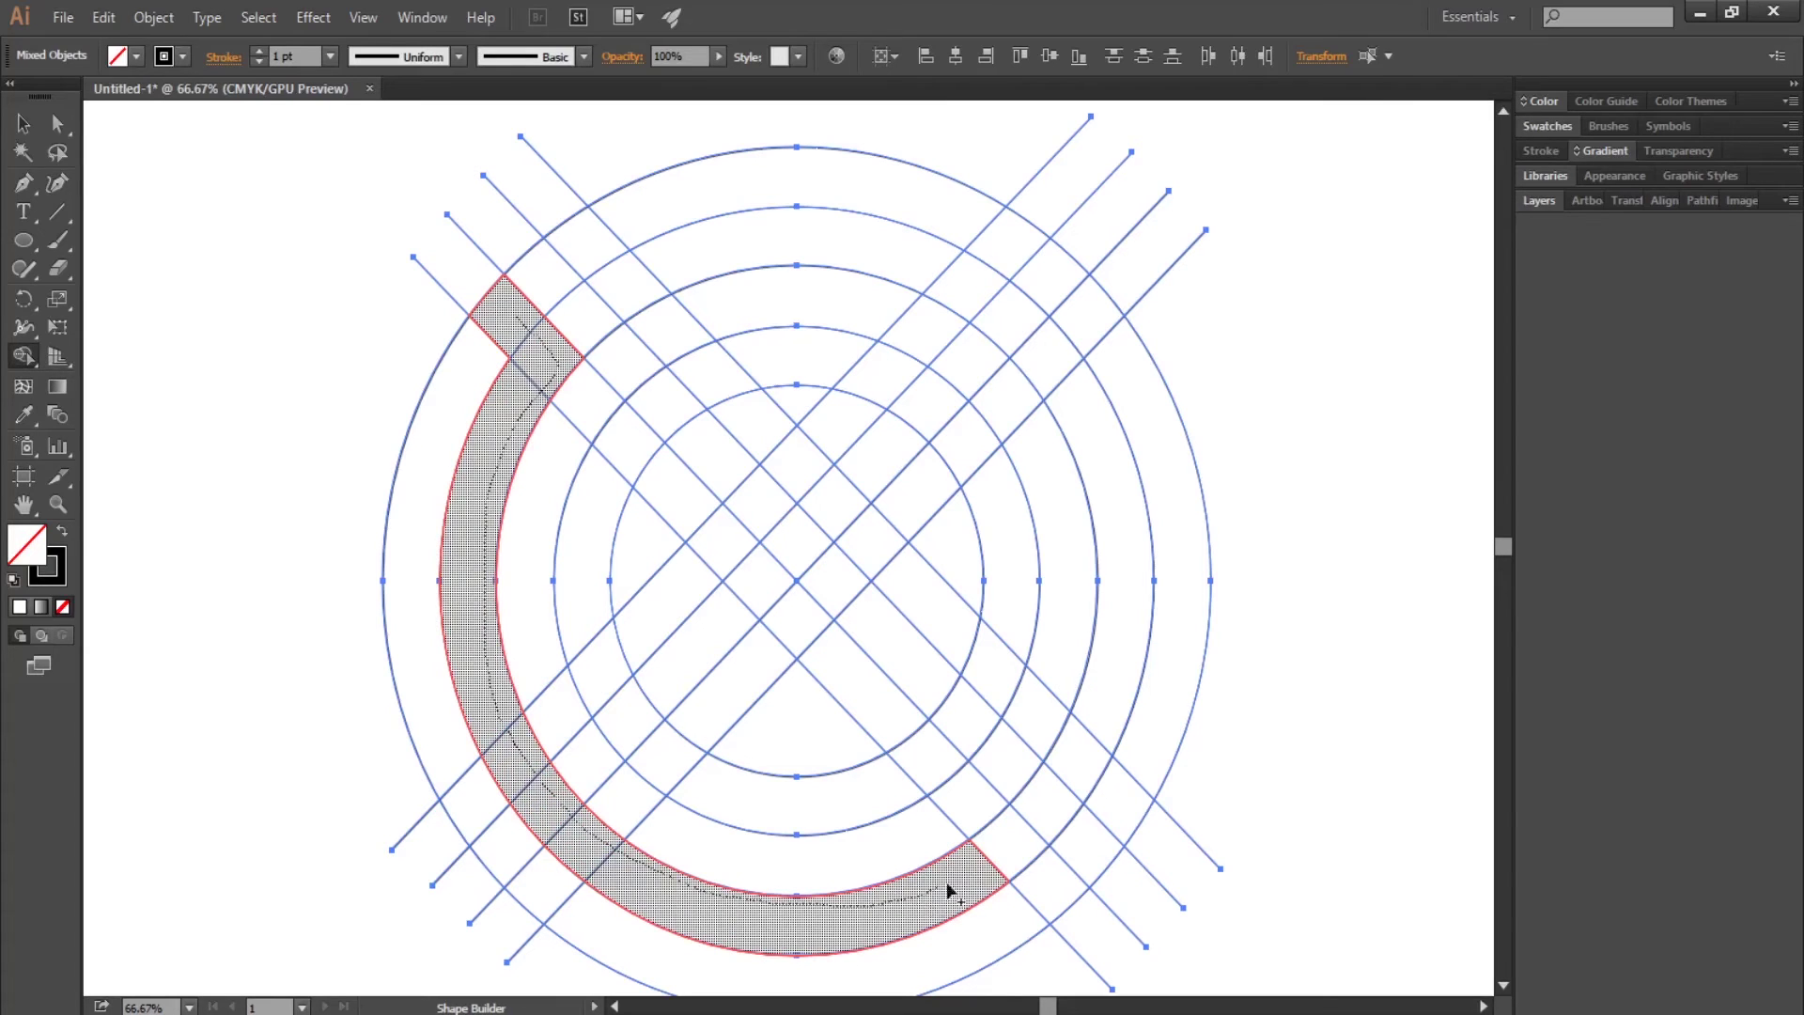
left_click_drag(949, 890, 1001, 840)
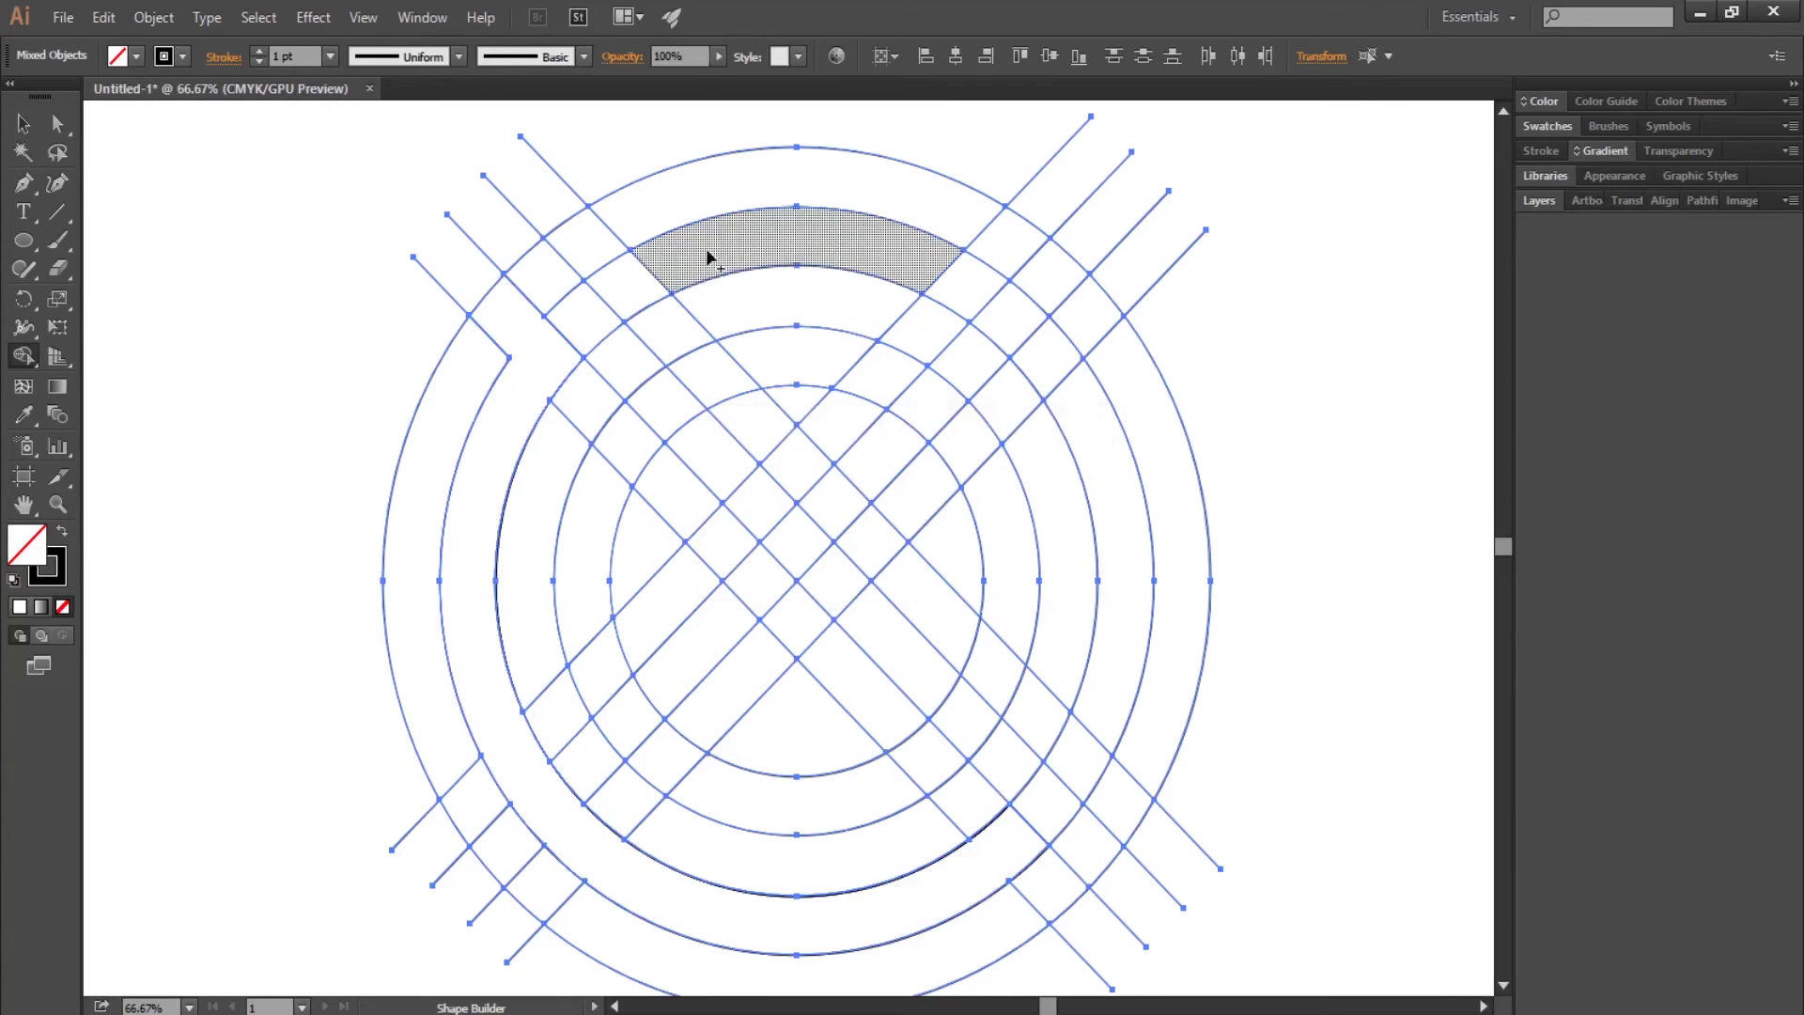
mouse_move(706, 251)
left_mouse_down()
mouse_move(994, 307)
mouse_move(677, 273)
mouse_move(764, 266)
mouse_move(1067, 354)
mouse_move(1125, 550)
mouse_move(1091, 717)
mouse_move(1121, 808)
left_mouse_up()
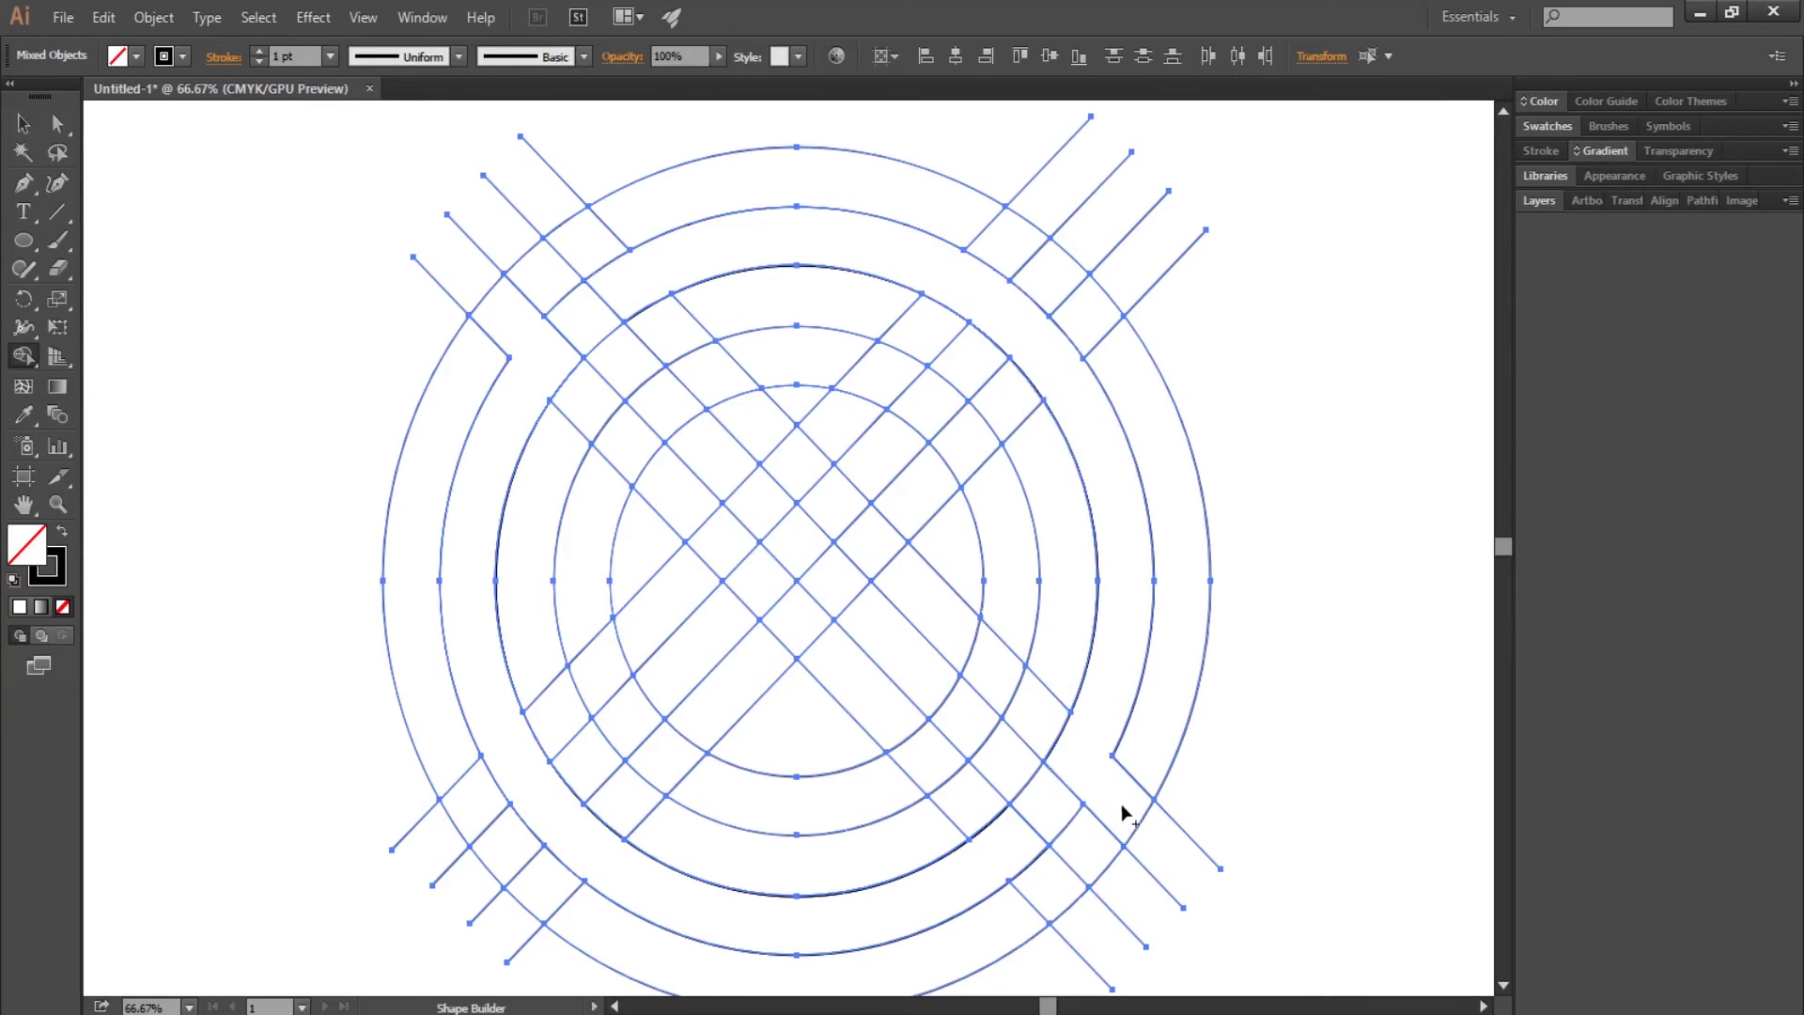
mouse_move(939, 406)
left_mouse_down()
mouse_move(1006, 563)
mouse_move(978, 692)
mouse_move(930, 677)
mouse_move(668, 407)
mouse_move(599, 545)
left_mouse_up()
left_click_drag(604, 628, 624, 705)
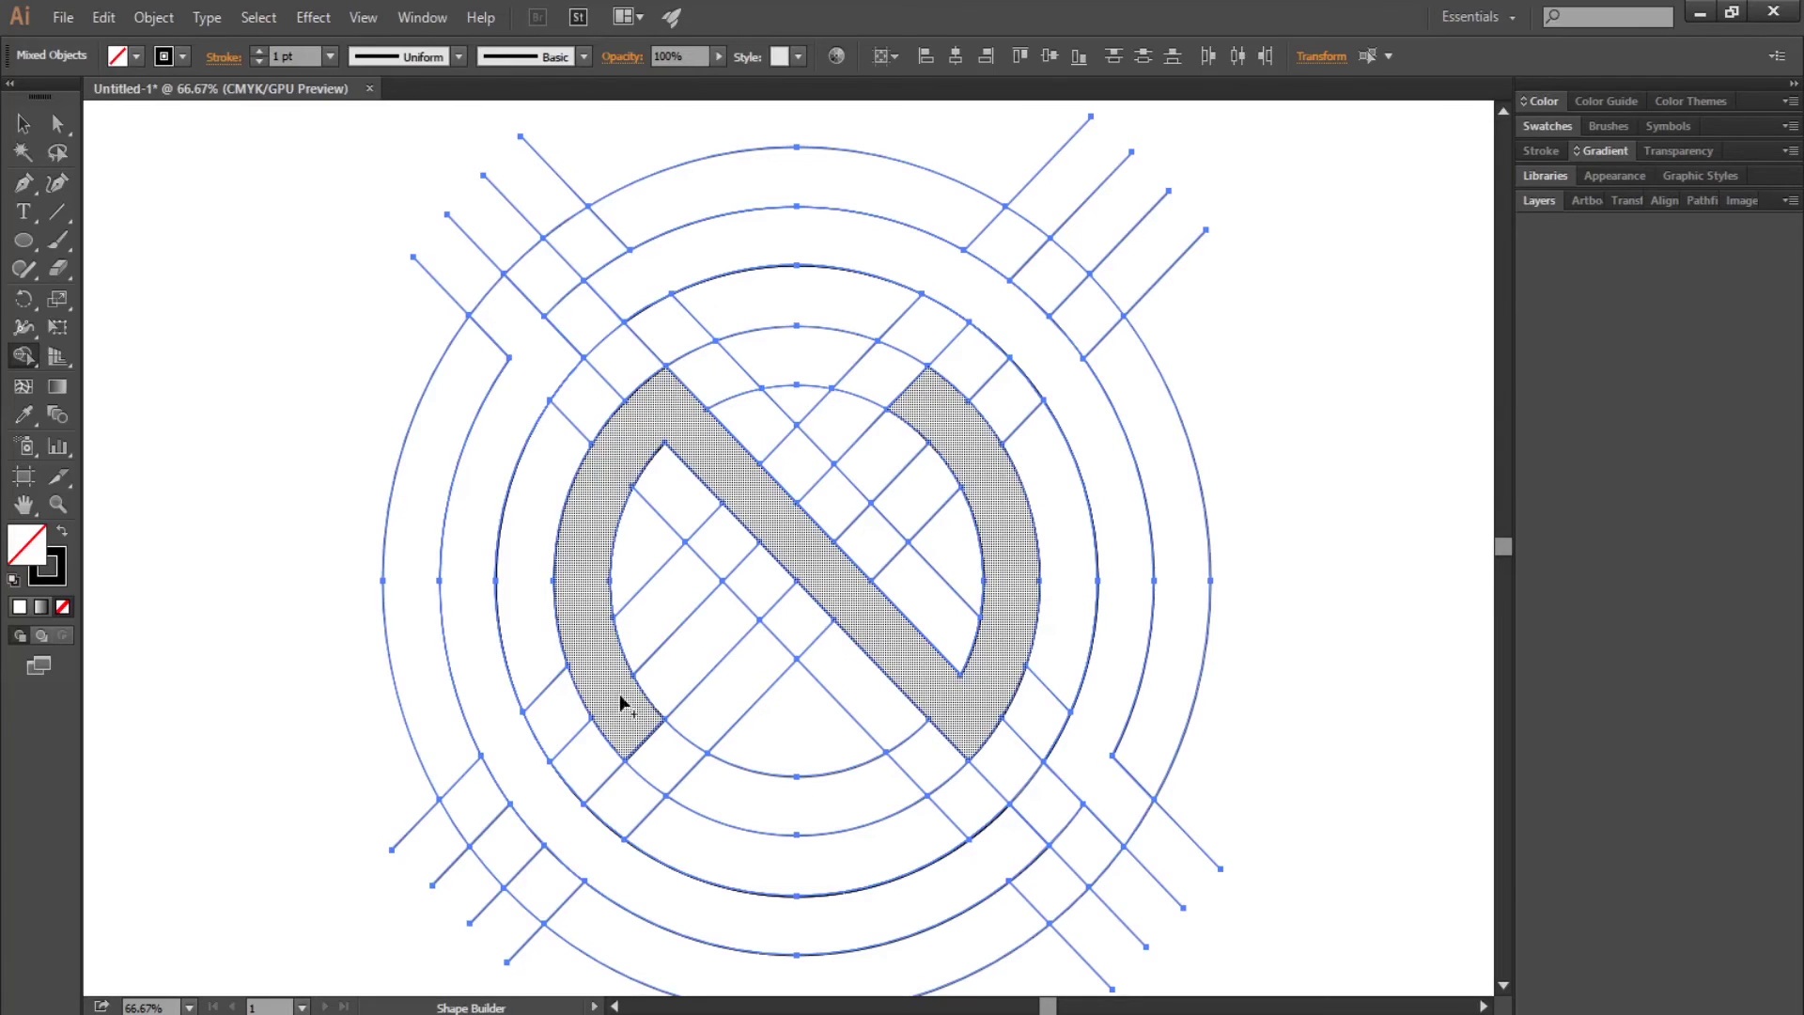
Fill the inner N band and the outer left and top-right bands solid black
left_click(62, 532)
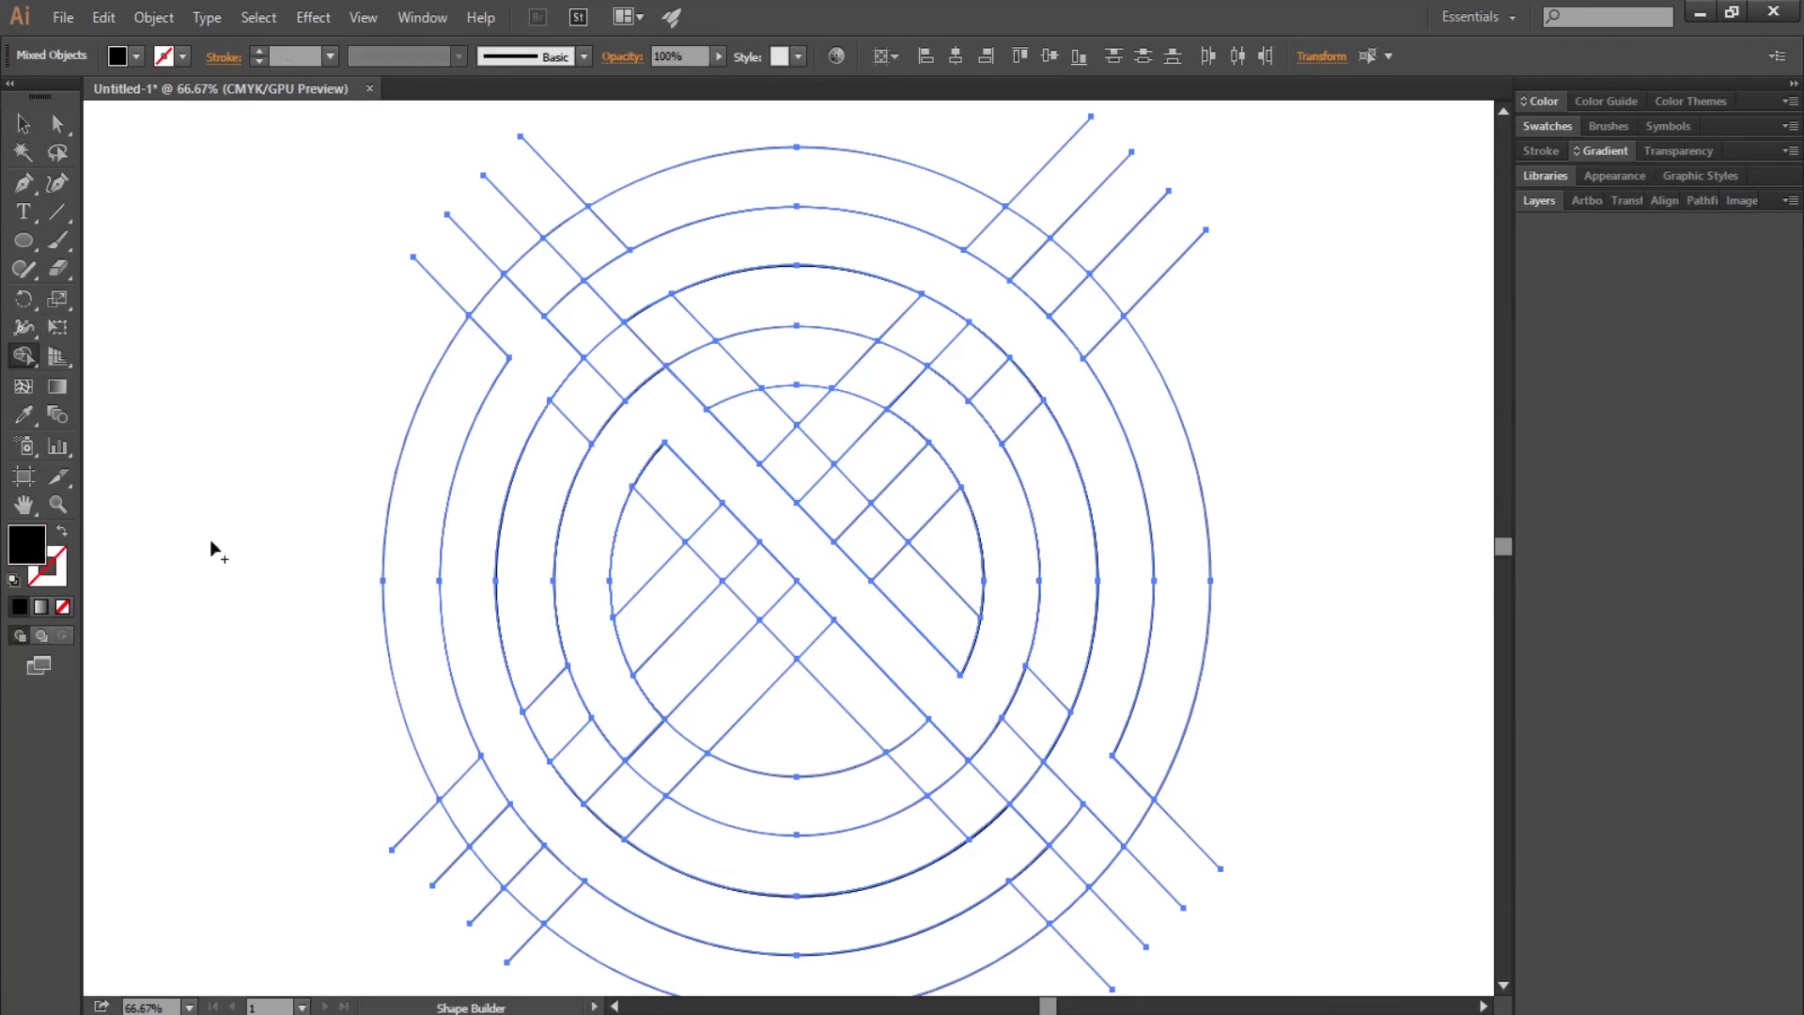
left_click(606, 590)
left_click(526, 428)
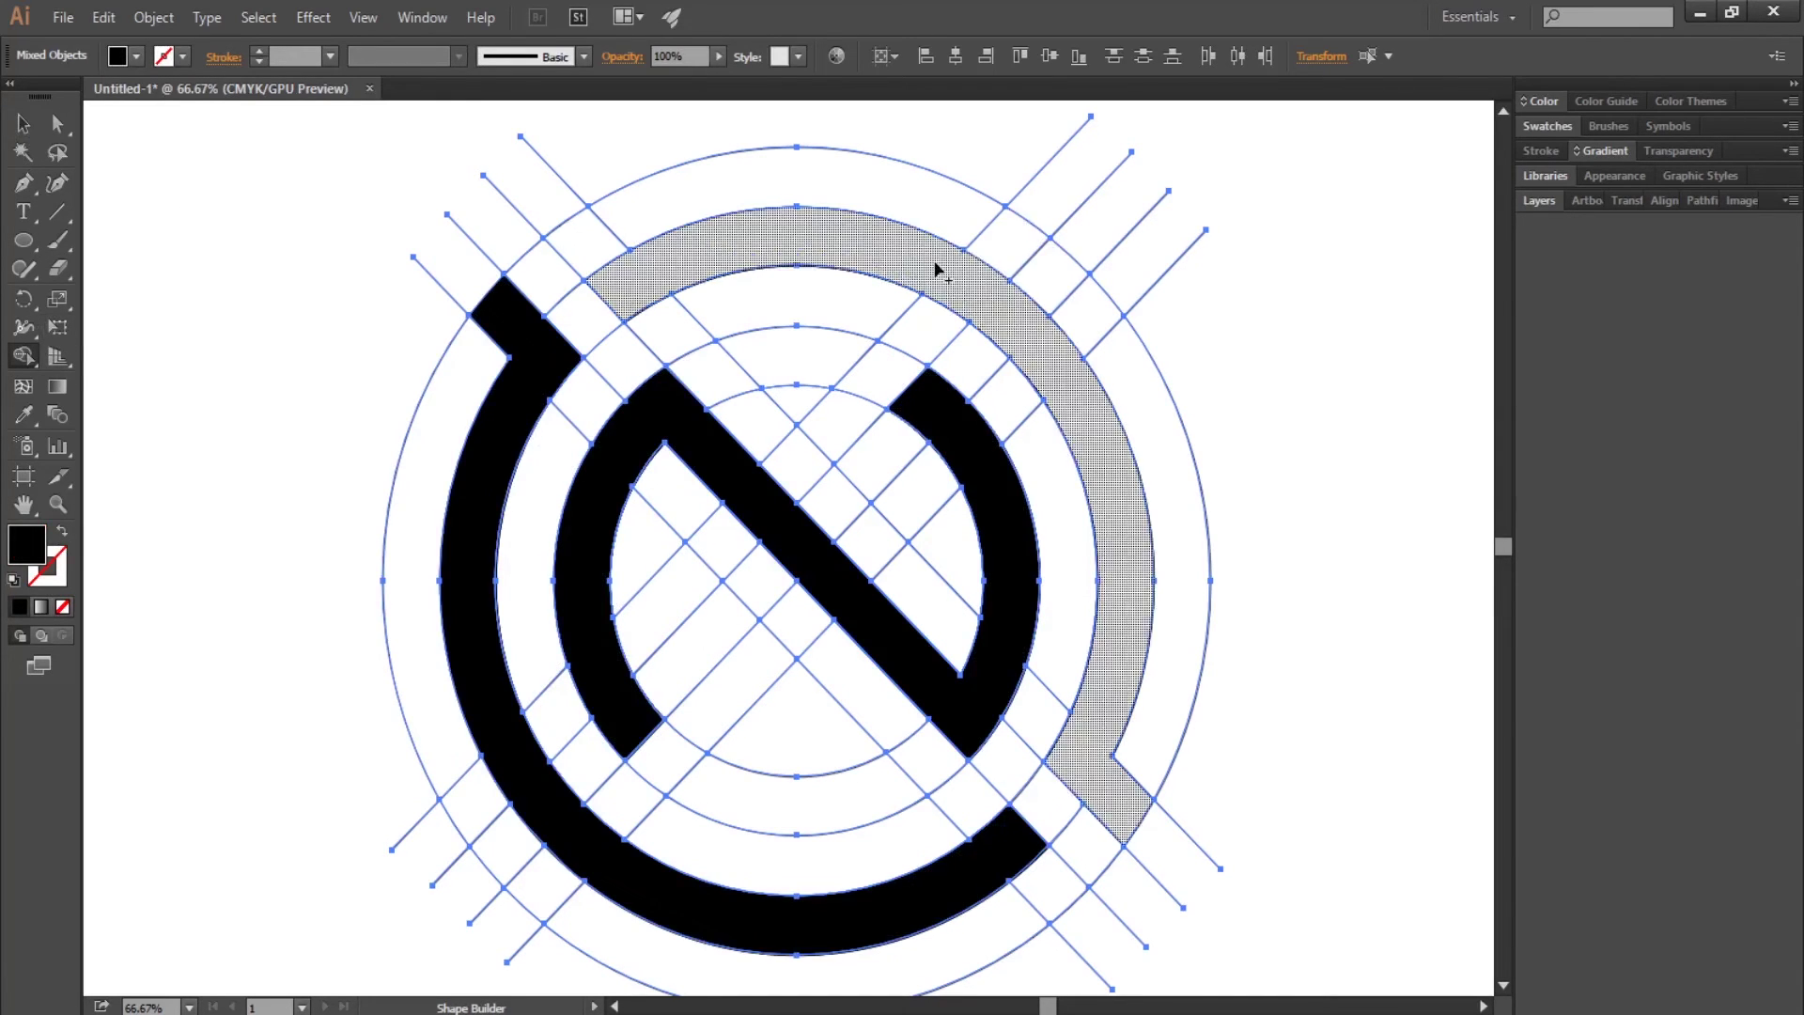
left_click(919, 272)
Cut all the black monogram shapes to the clipboard and select the remaining grid
key("v")
left_click(797, 261)
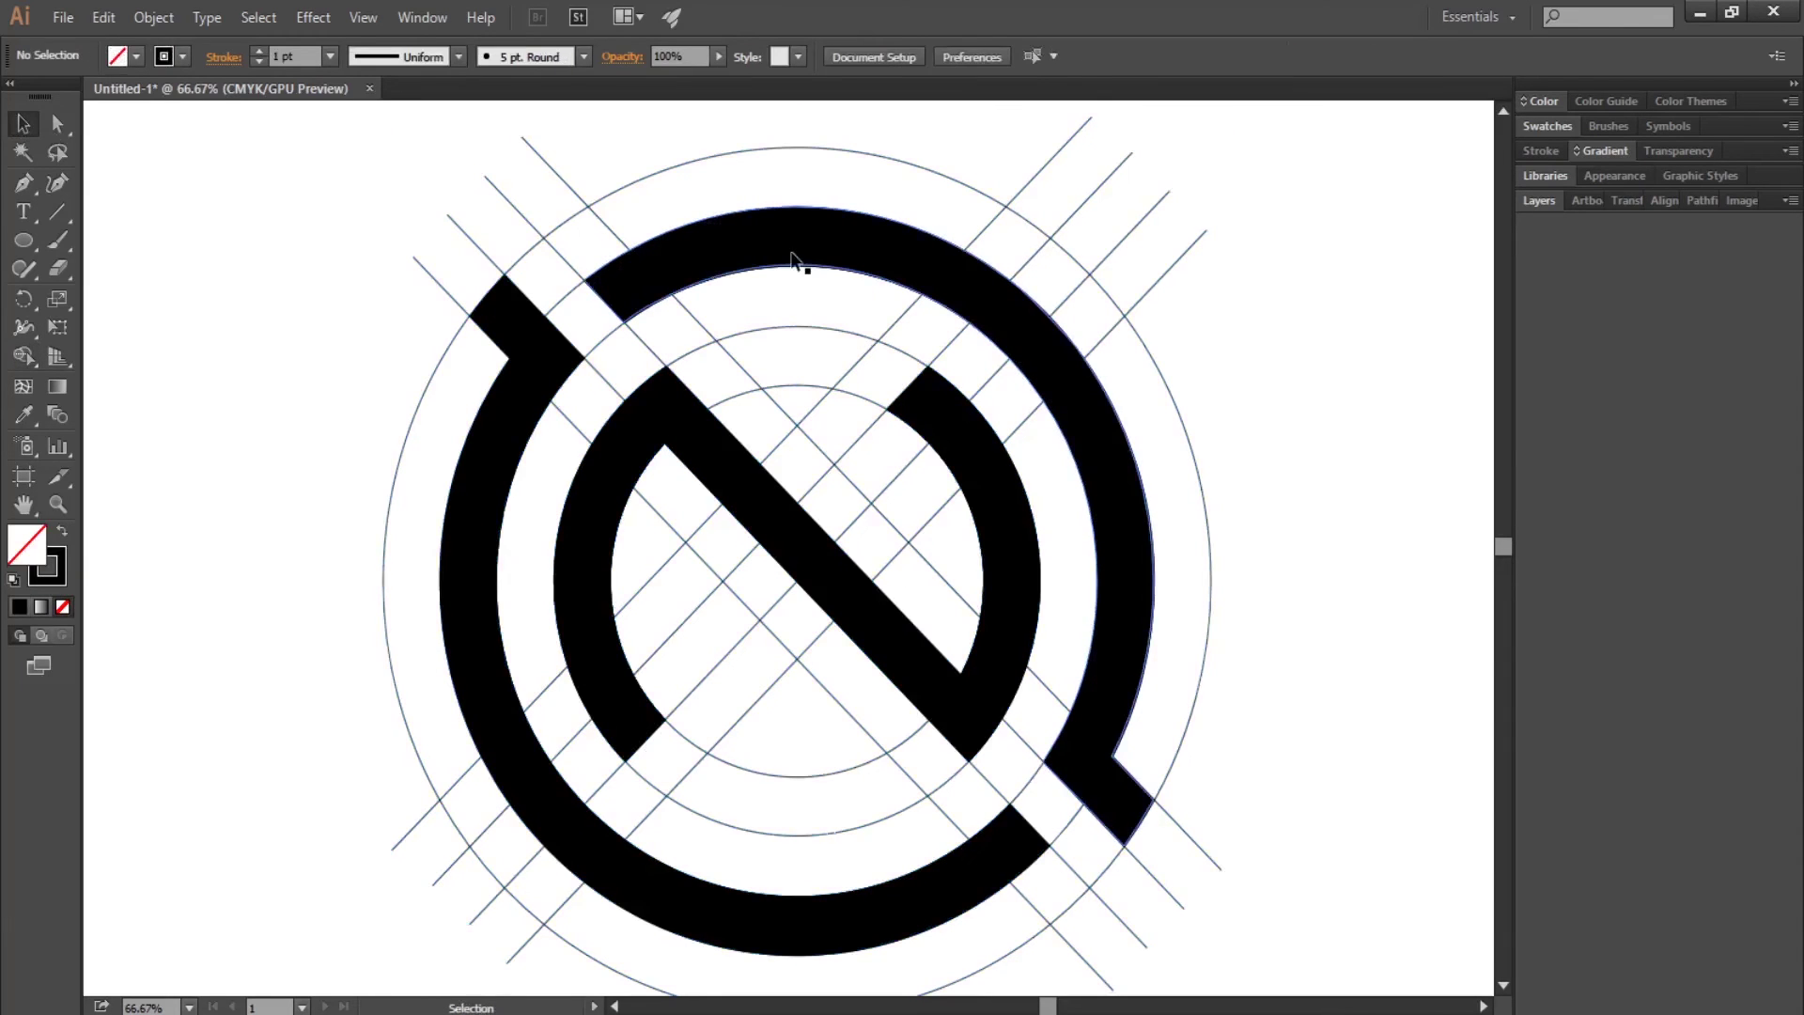
left_click(716, 420, "shift")
left_click(523, 395, "shift")
left_click(601, 893, "shift")
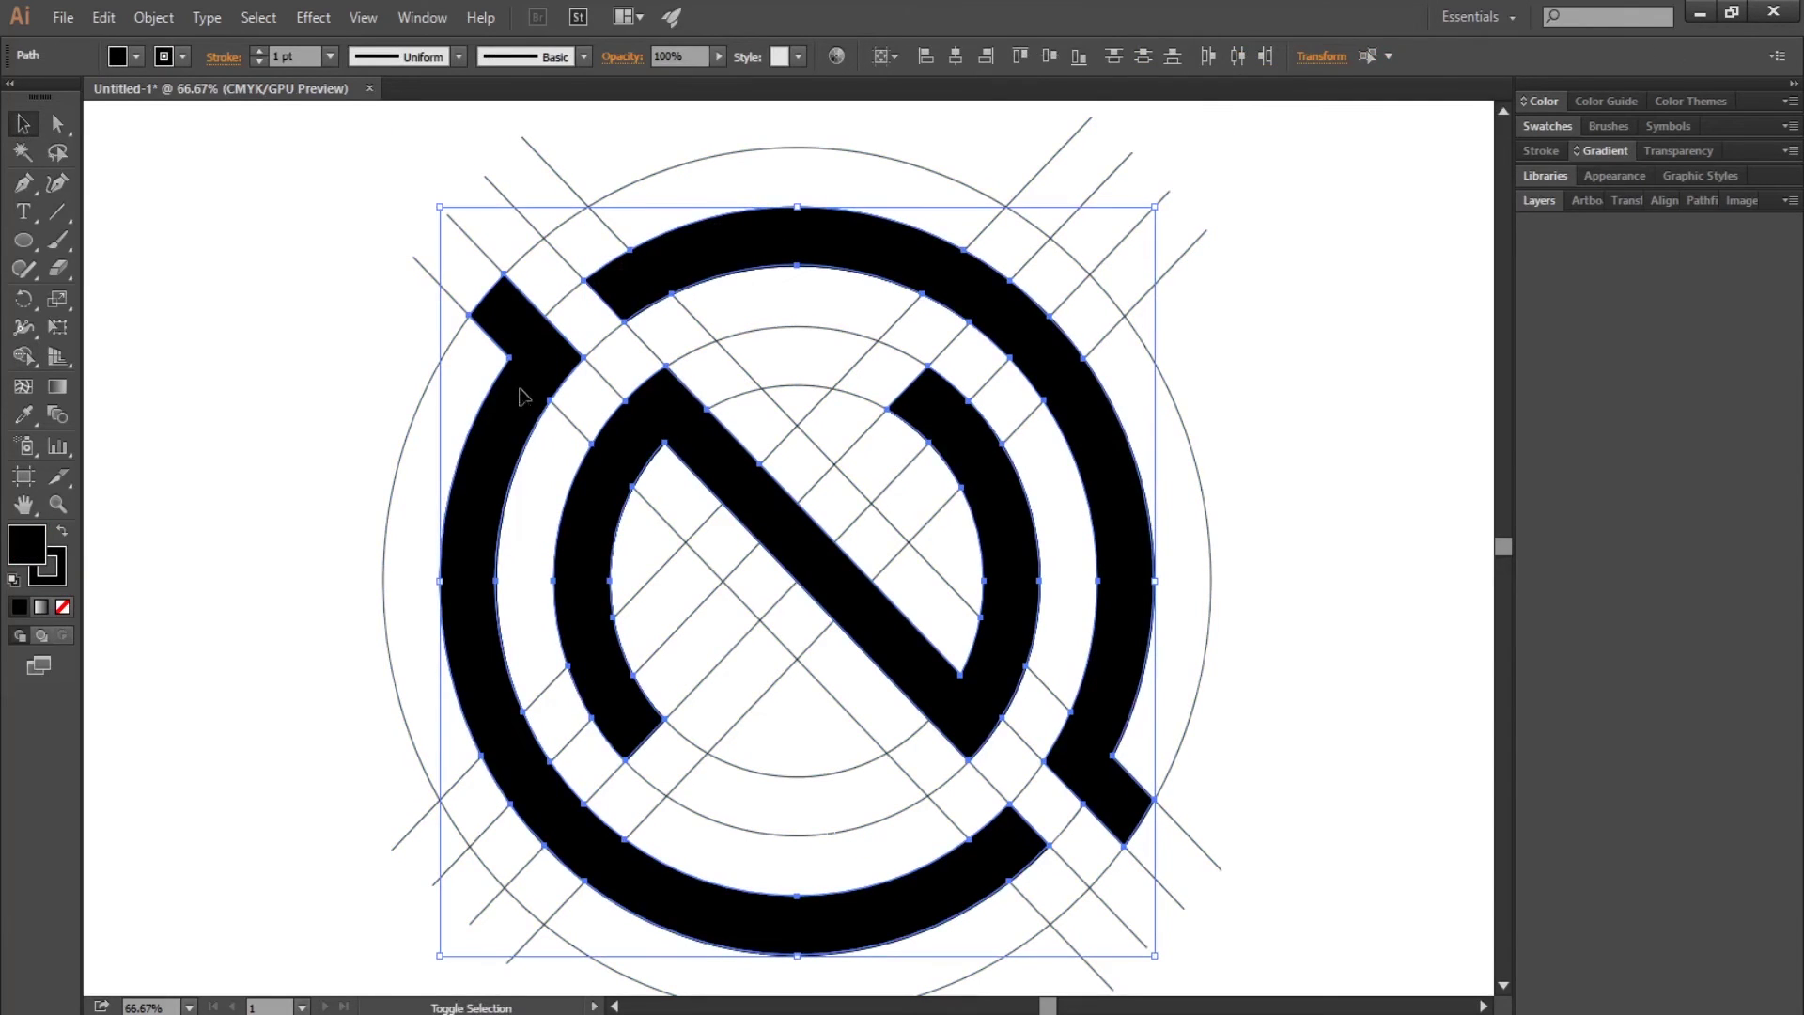
left_click(104, 18)
left_click(132, 103)
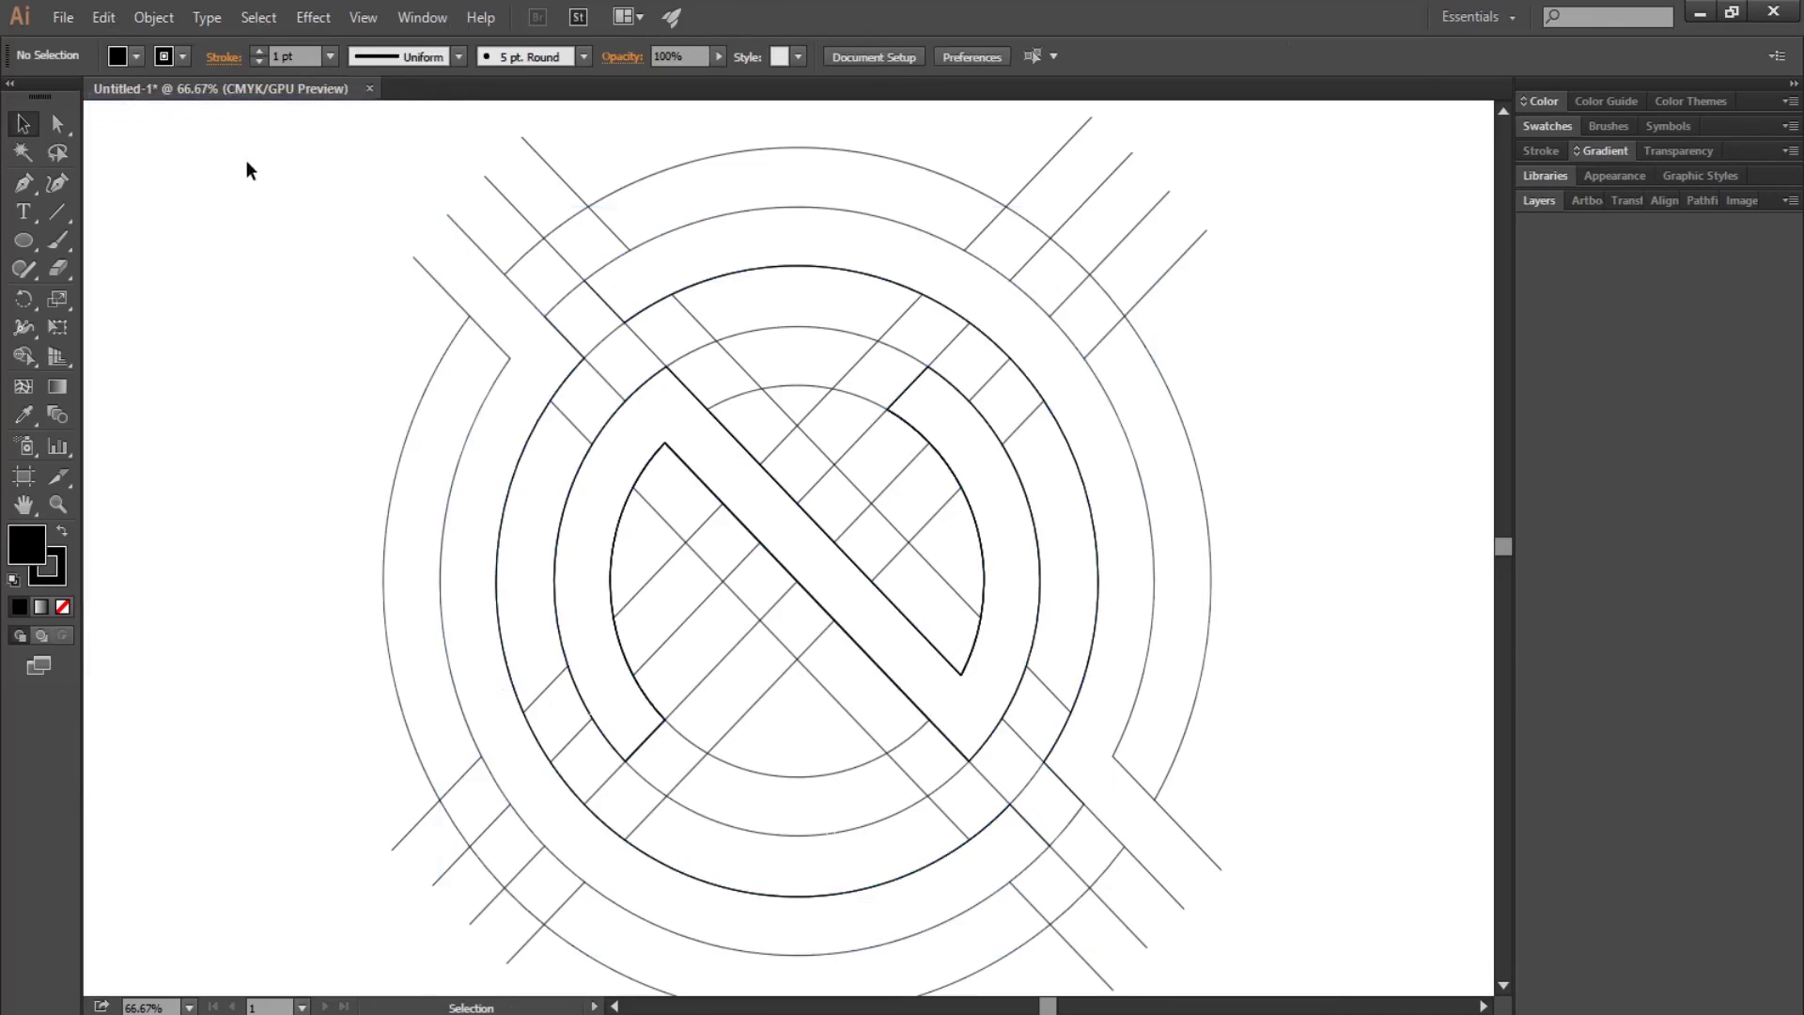
mouse_move(238, 135)
left_mouse_down()
mouse_move(778, 590)
mouse_move(1378, 954)
left_mouse_up()
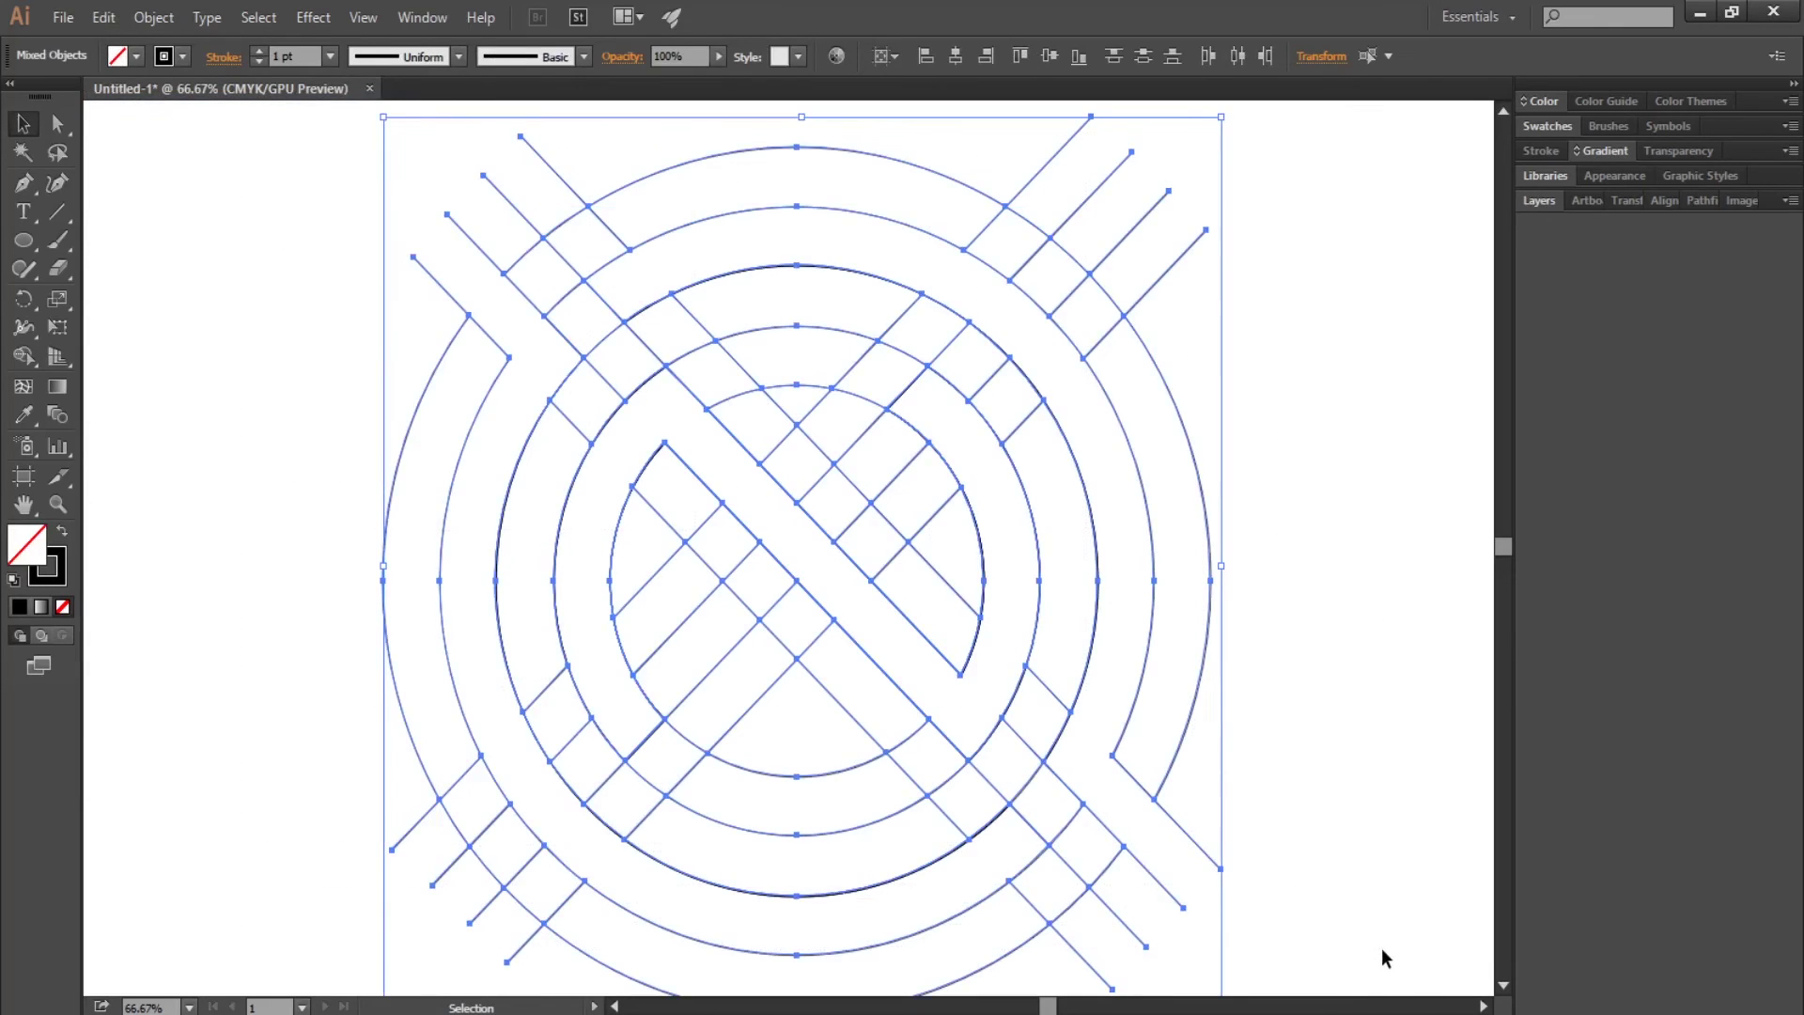
Delete the grid, then paste the black monogram in place and group it
key("Delete")
left_click(104, 18)
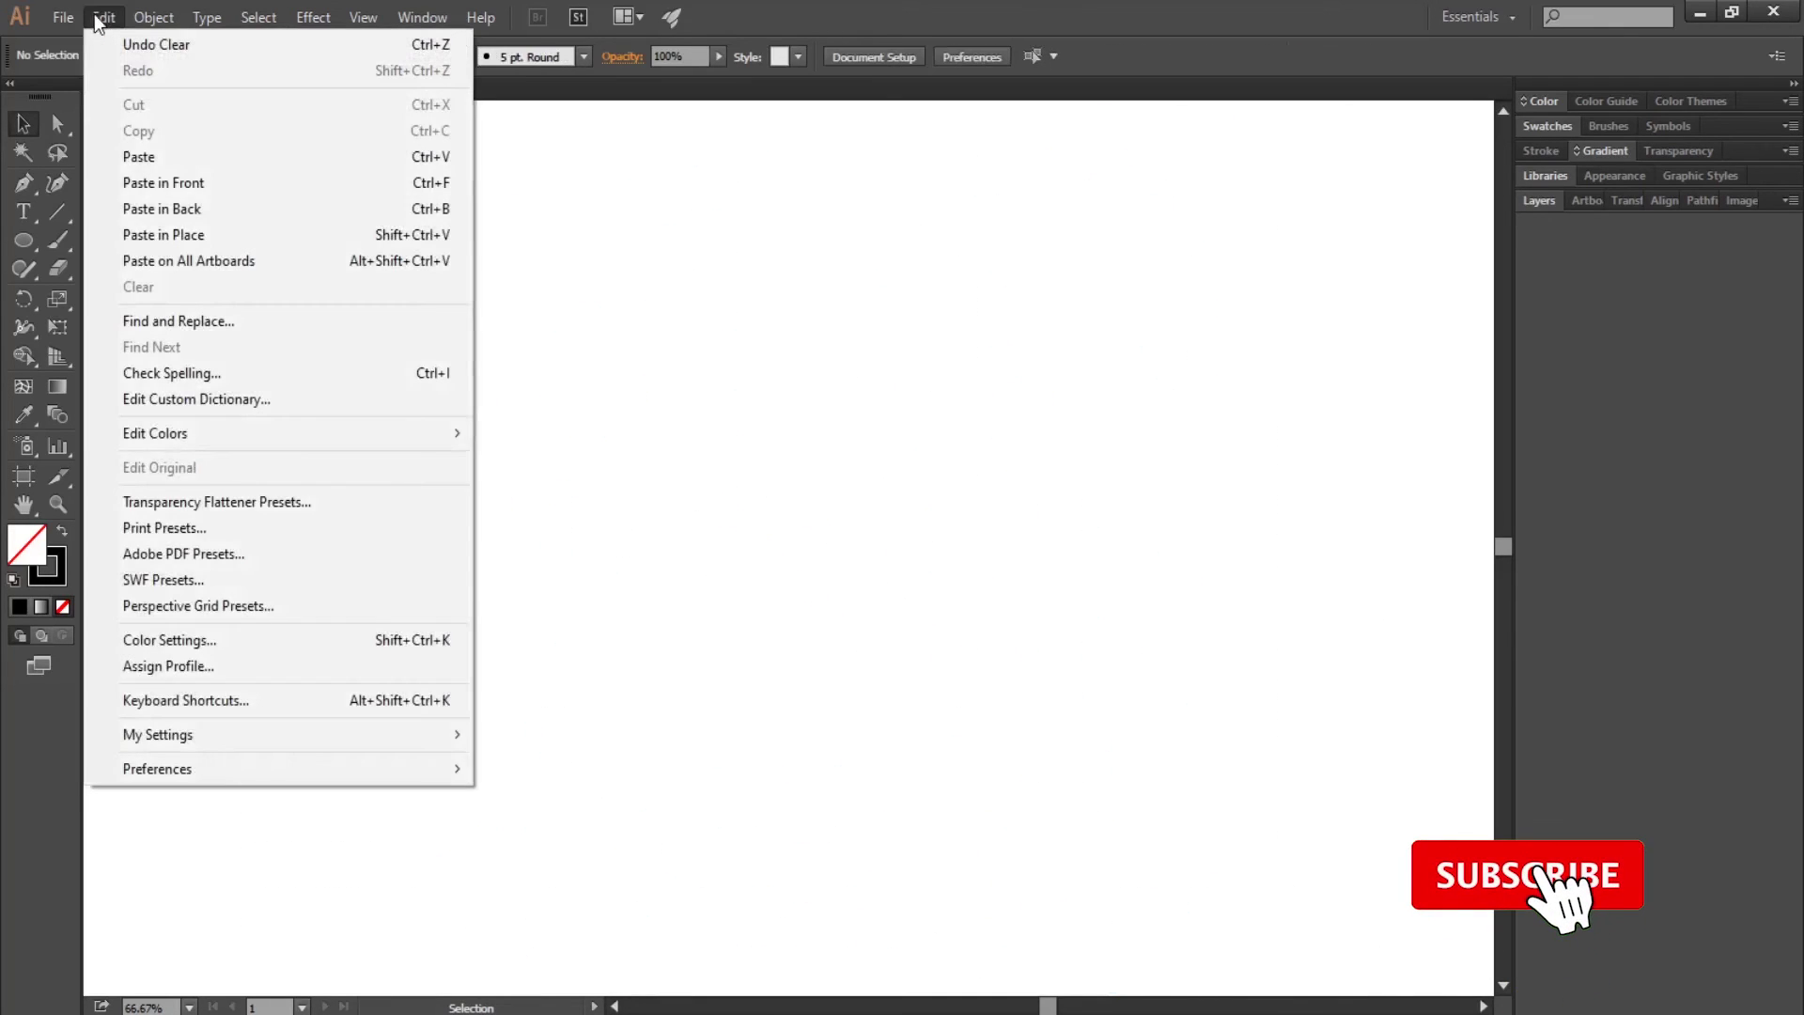
left_click(119, 241)
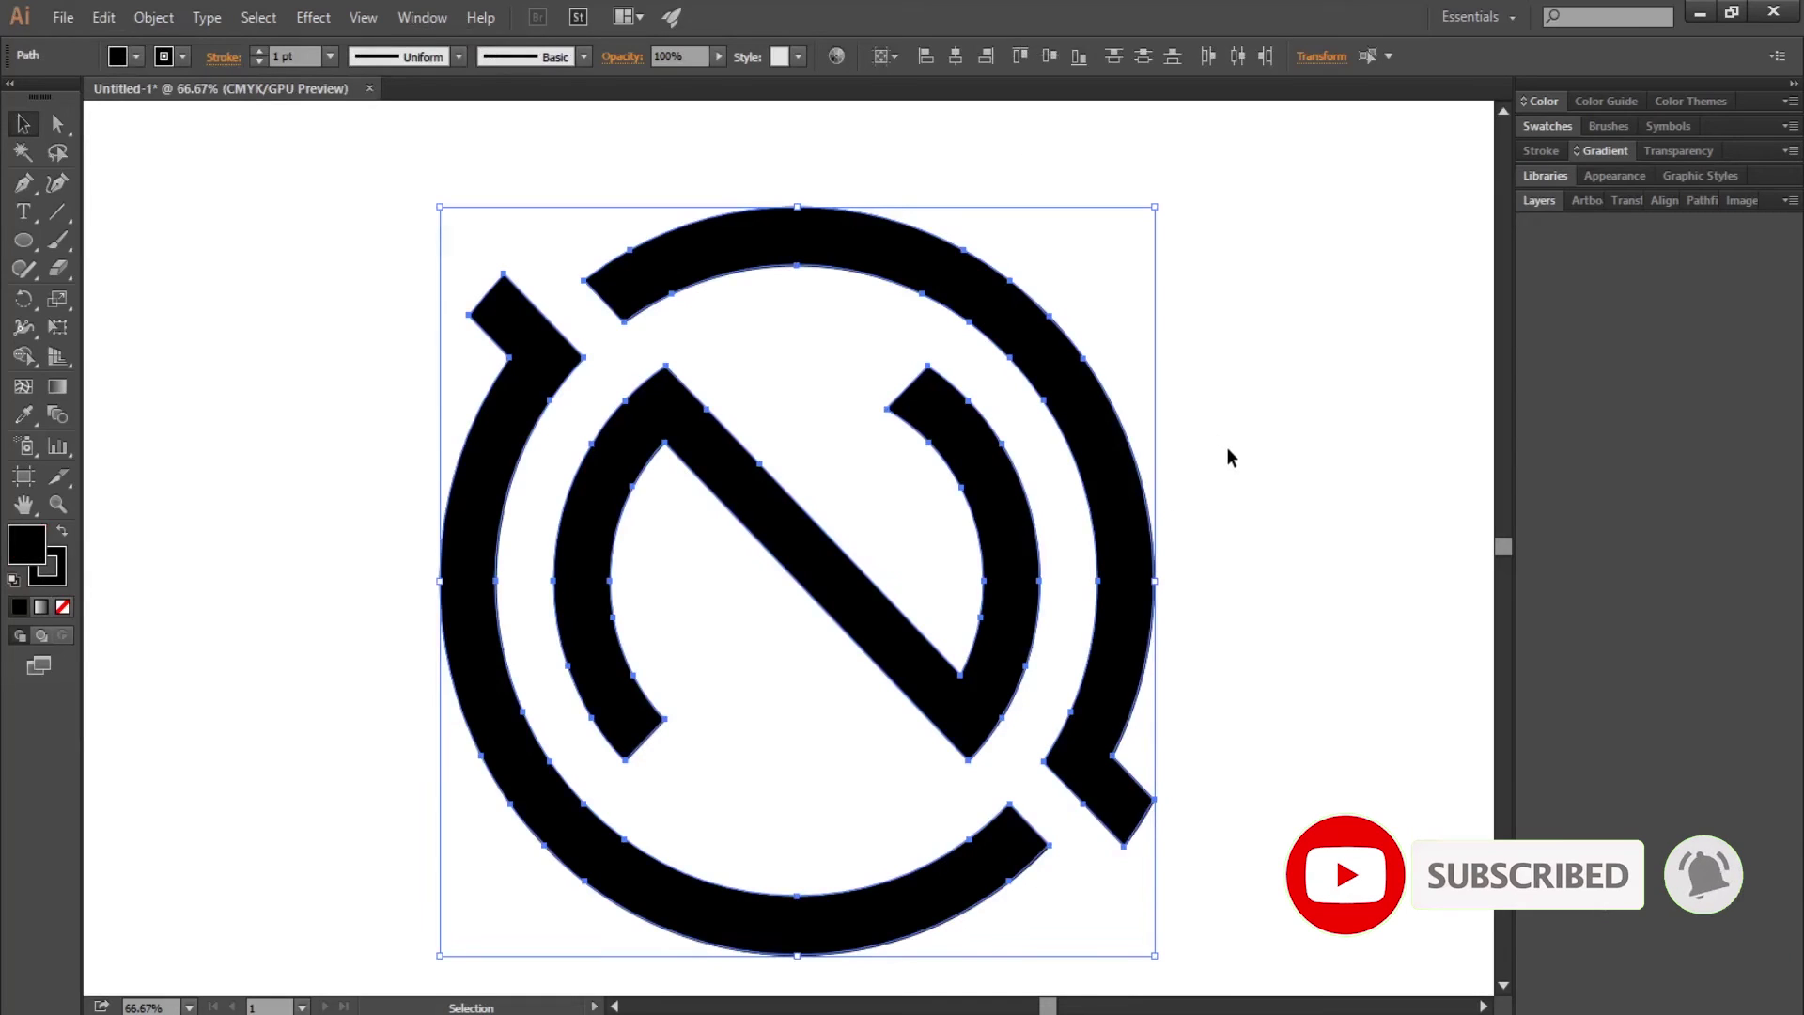
key("ctrl+g")
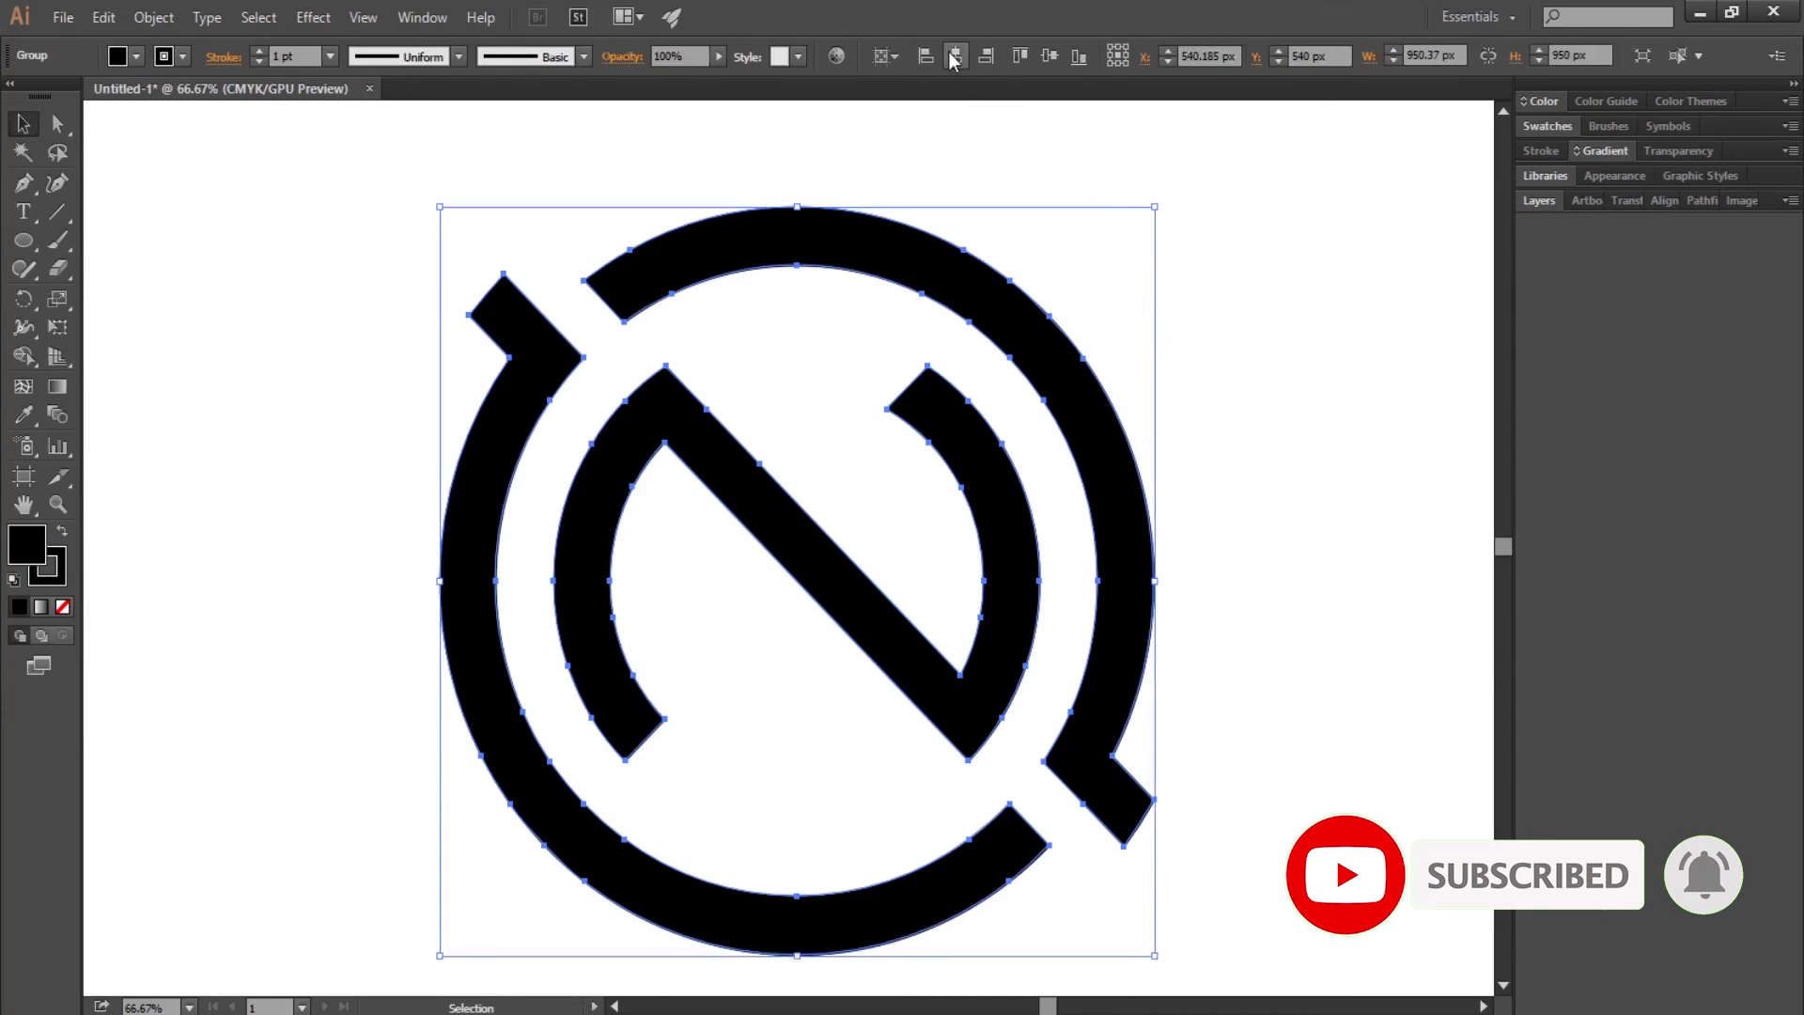
Centre the logo horizontally on the artboard, zoom out, and select the group
left_click(953, 58)
left_click(1306, 733)
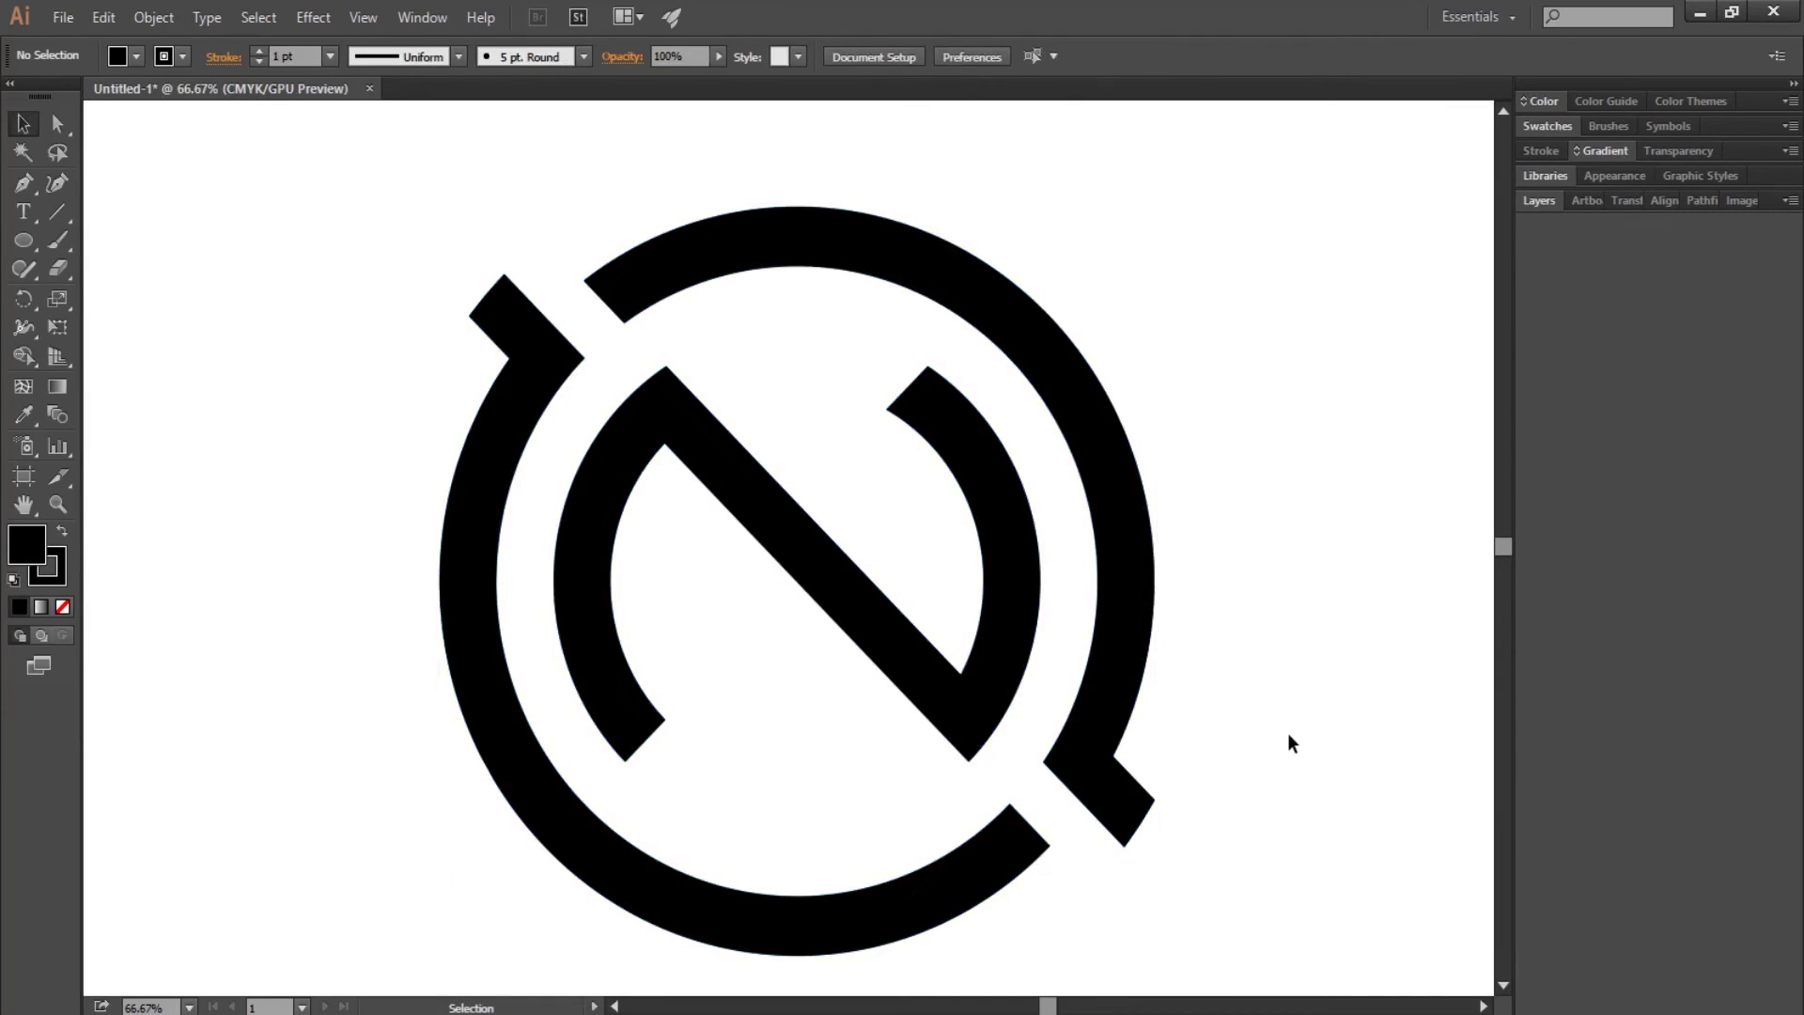
key("ctrl+minus")
scroll(1033, 714, "down", 1)
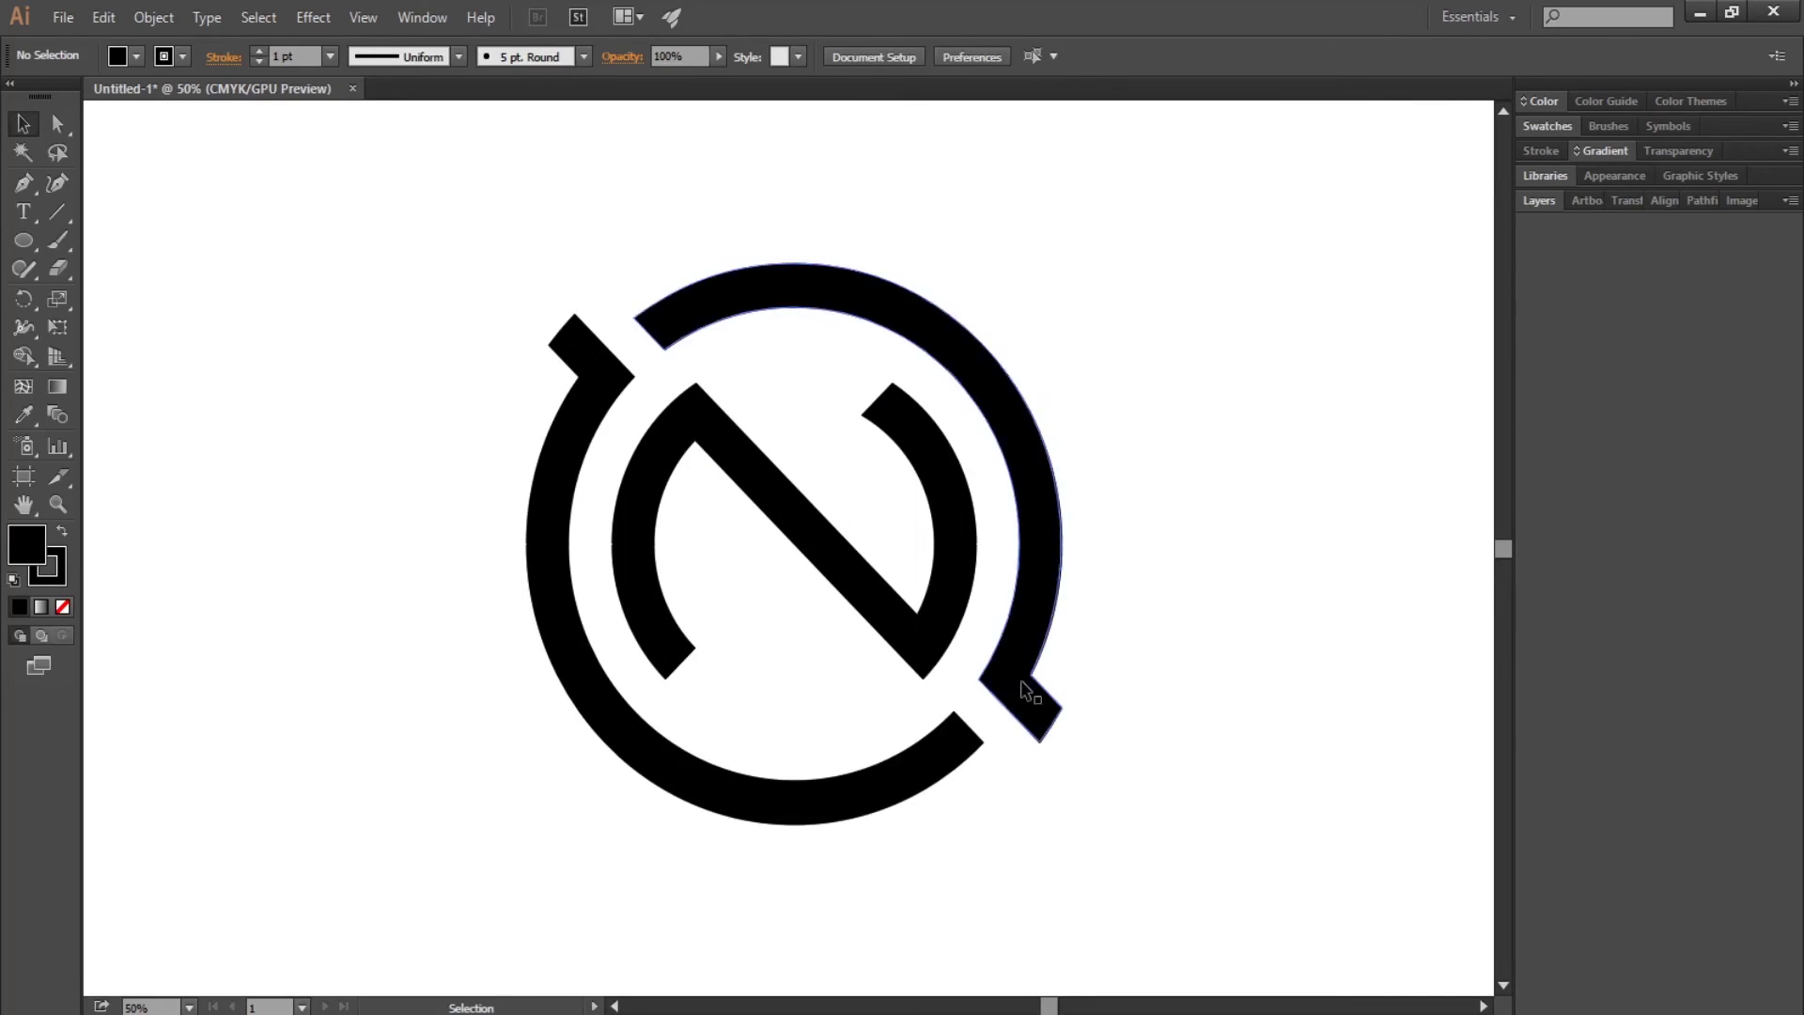
left_click(1029, 709)
Remove the monogram's stroke and fill it with a saturated solid red
left_click(52, 561)
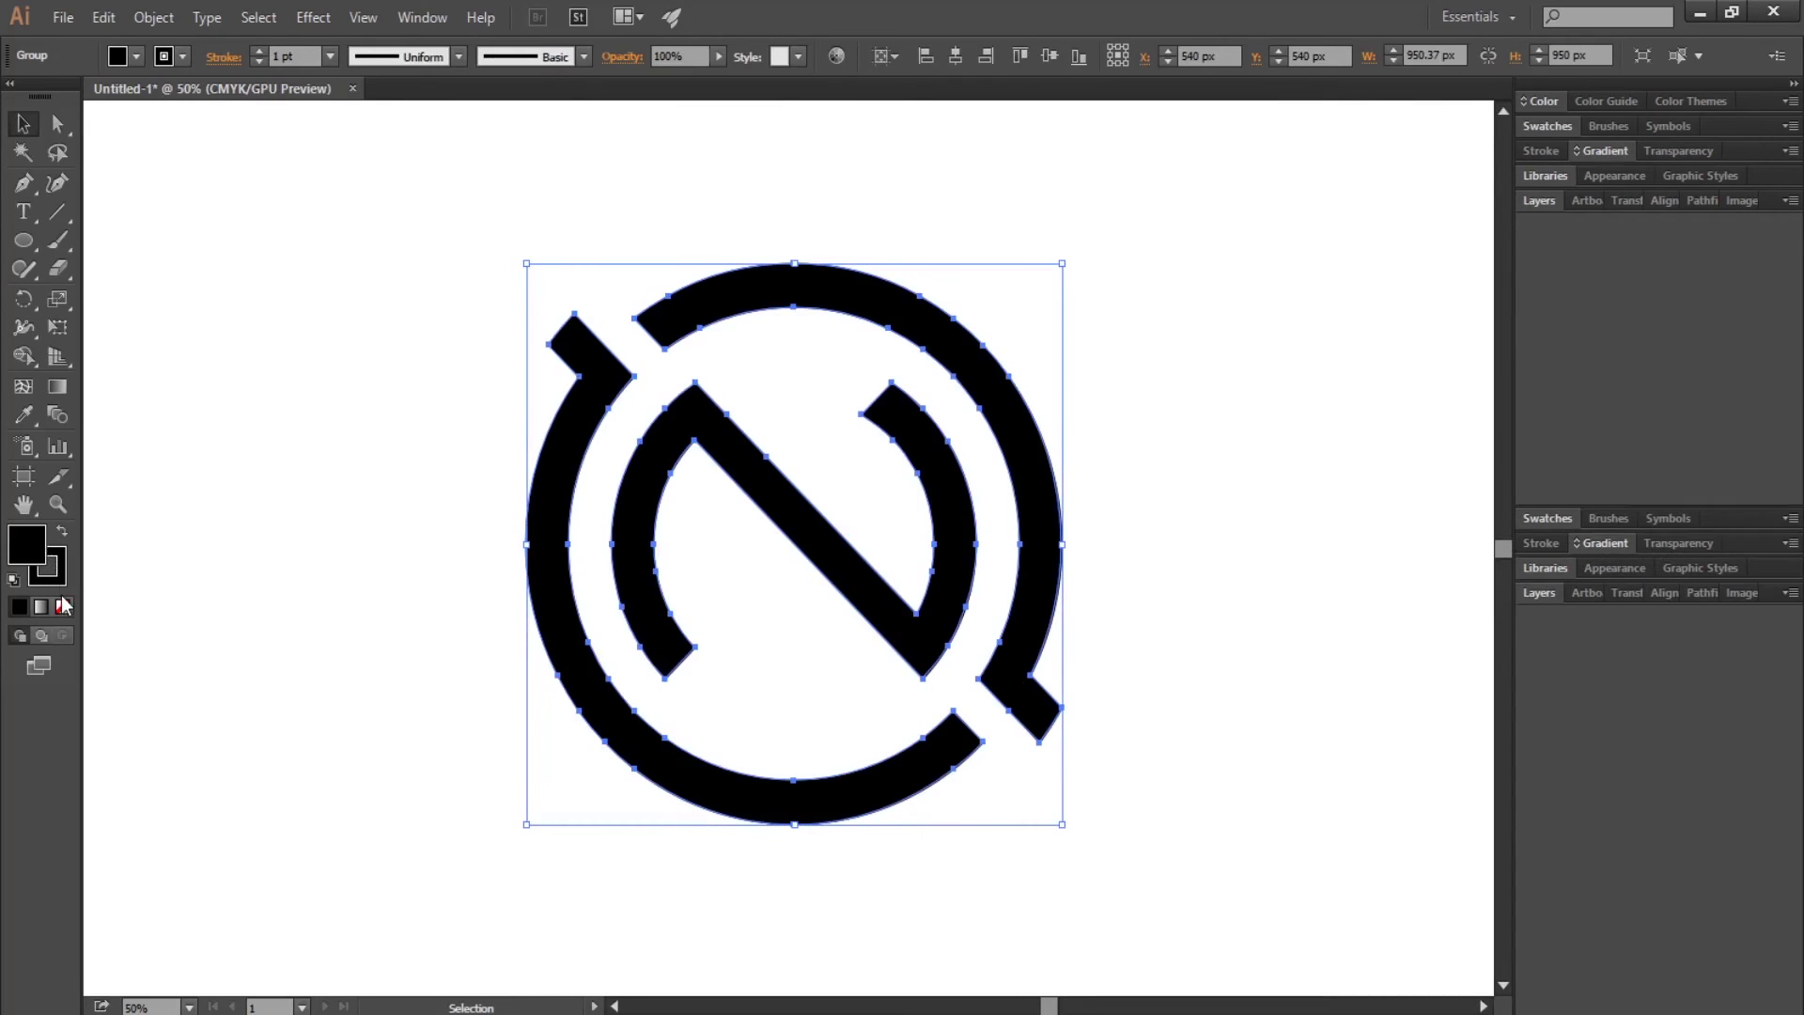
left_click(62, 606)
double_click(32, 544)
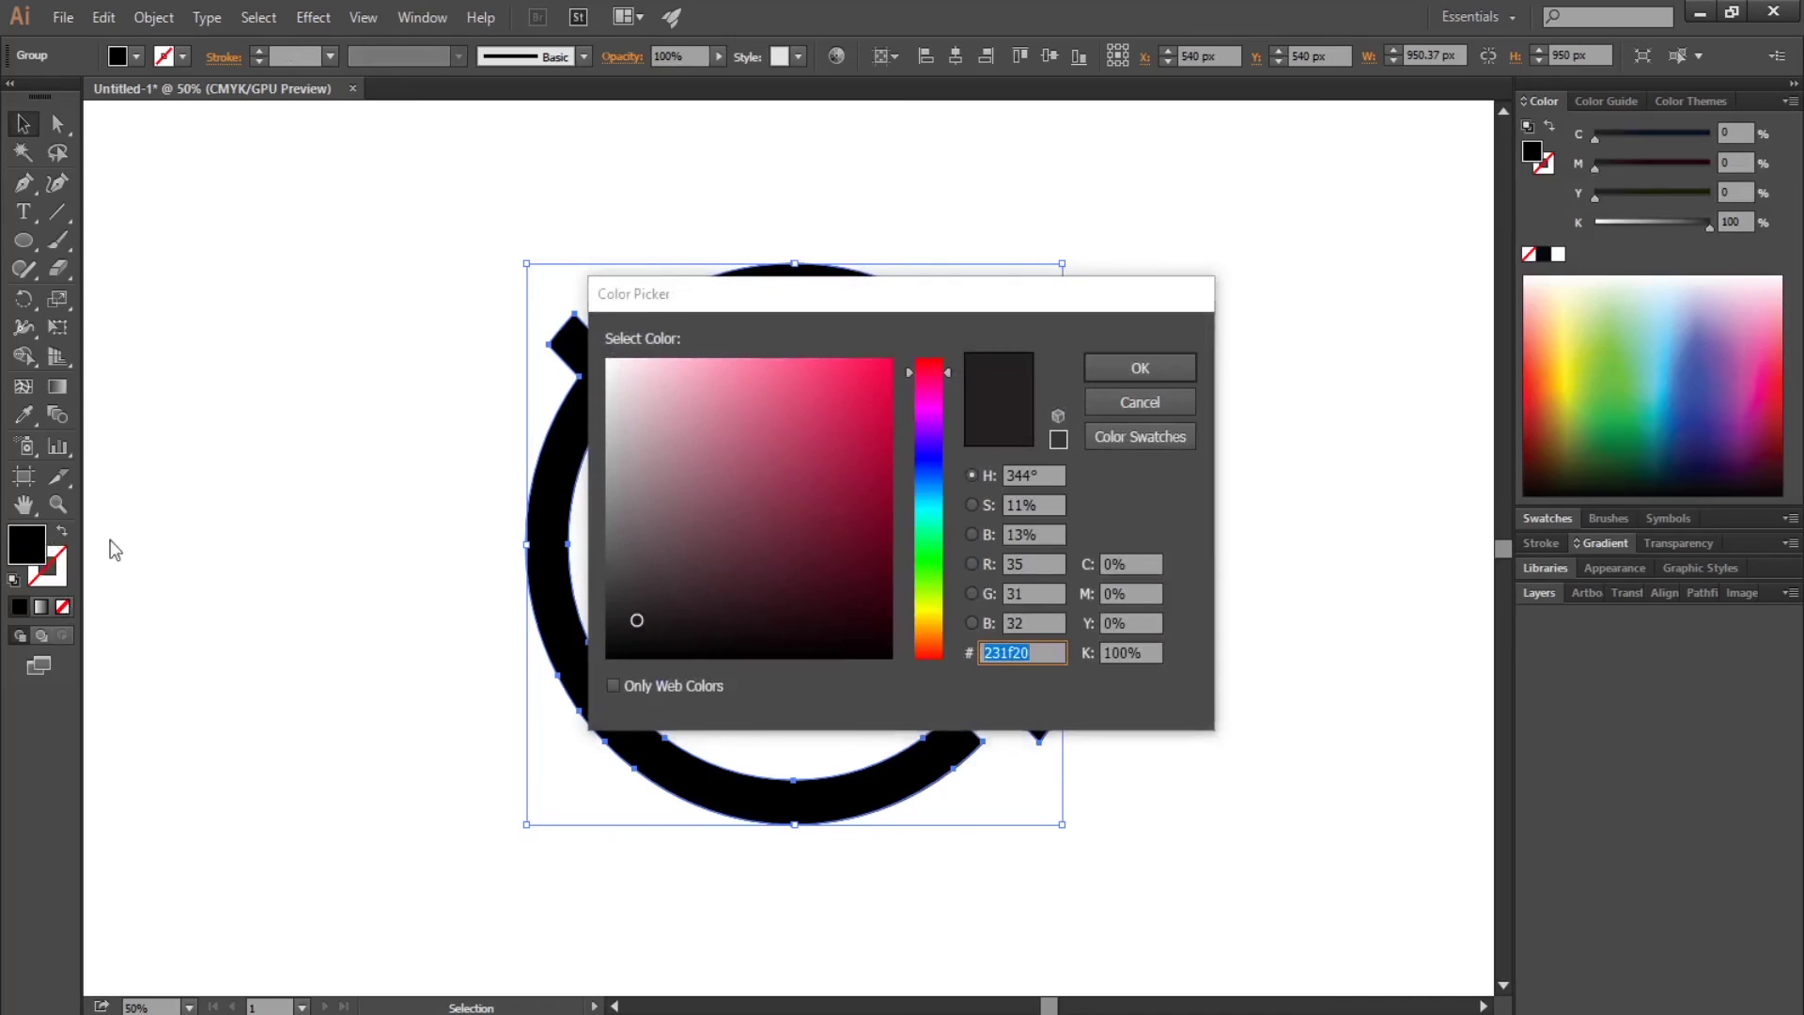
left_click_drag(949, 376, 946, 342)
mouse_move(881, 415)
left_mouse_down()
mouse_move(911, 369)
mouse_move(866, 424)
left_mouse_up()
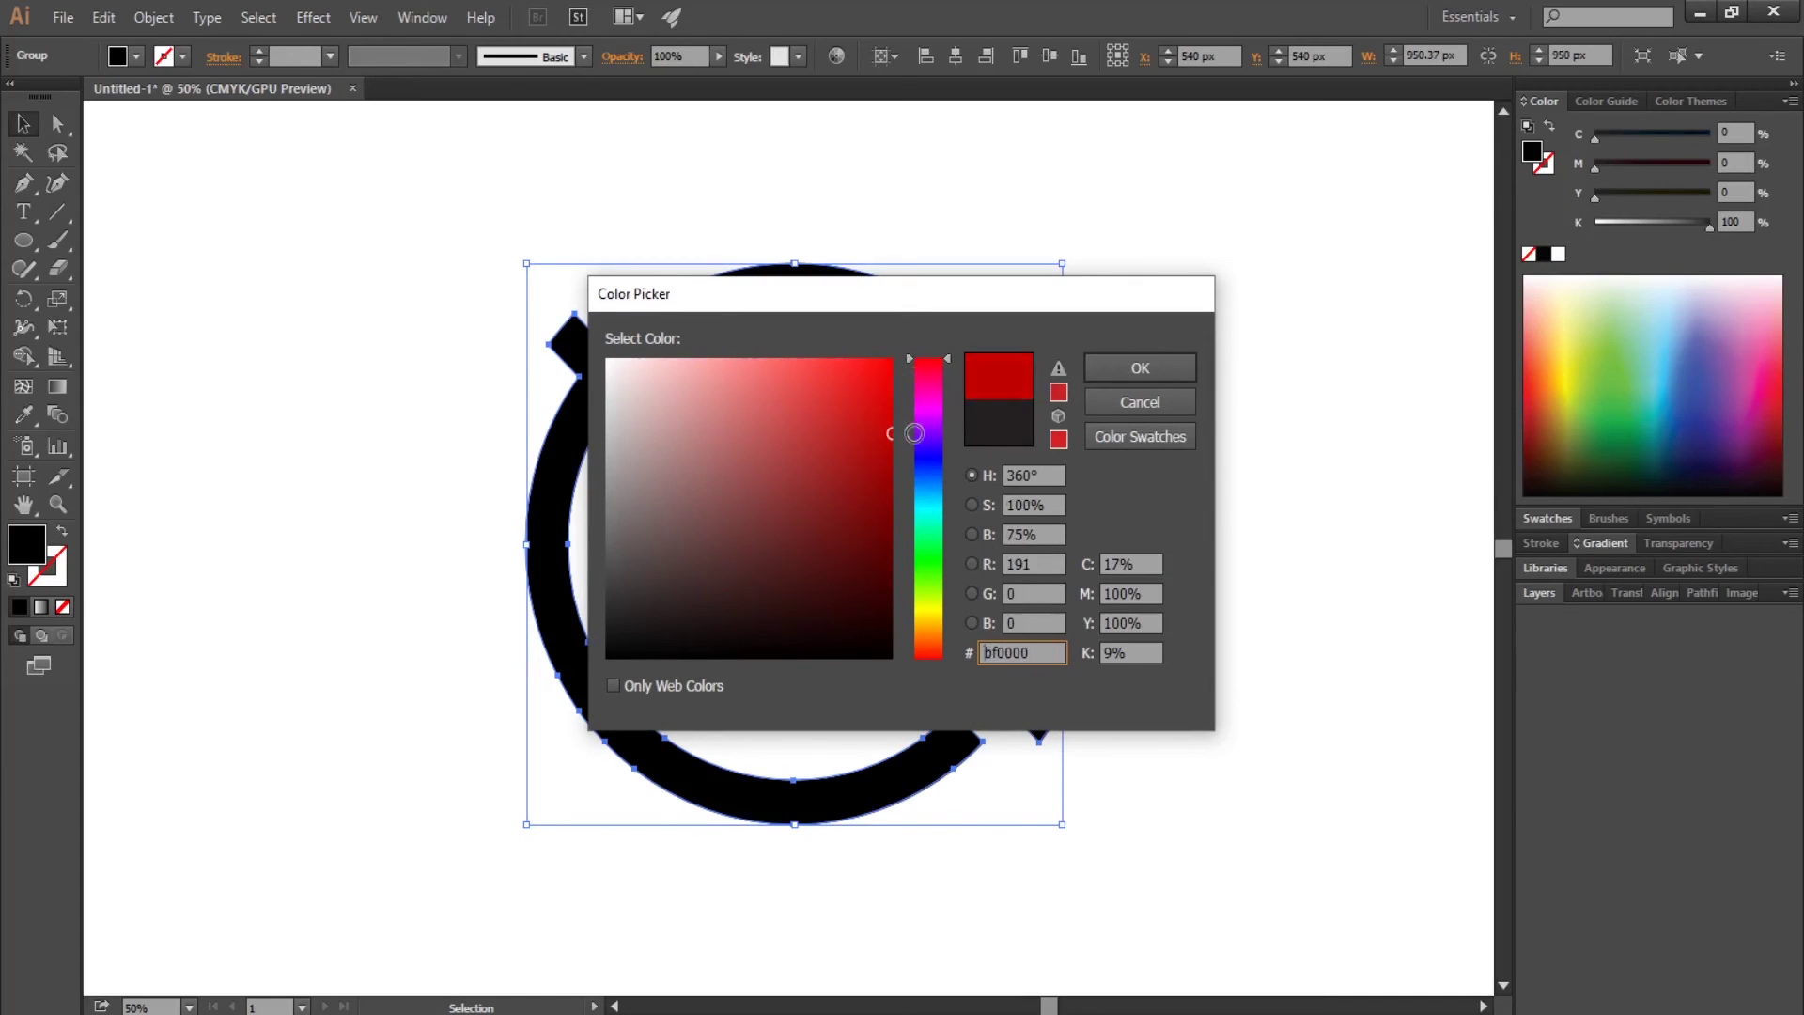
left_click(1141, 368)
Reselect the red logo group and reopen the colour picker to check its value, ce1111
left_click(1227, 536)
left_click(874, 806)
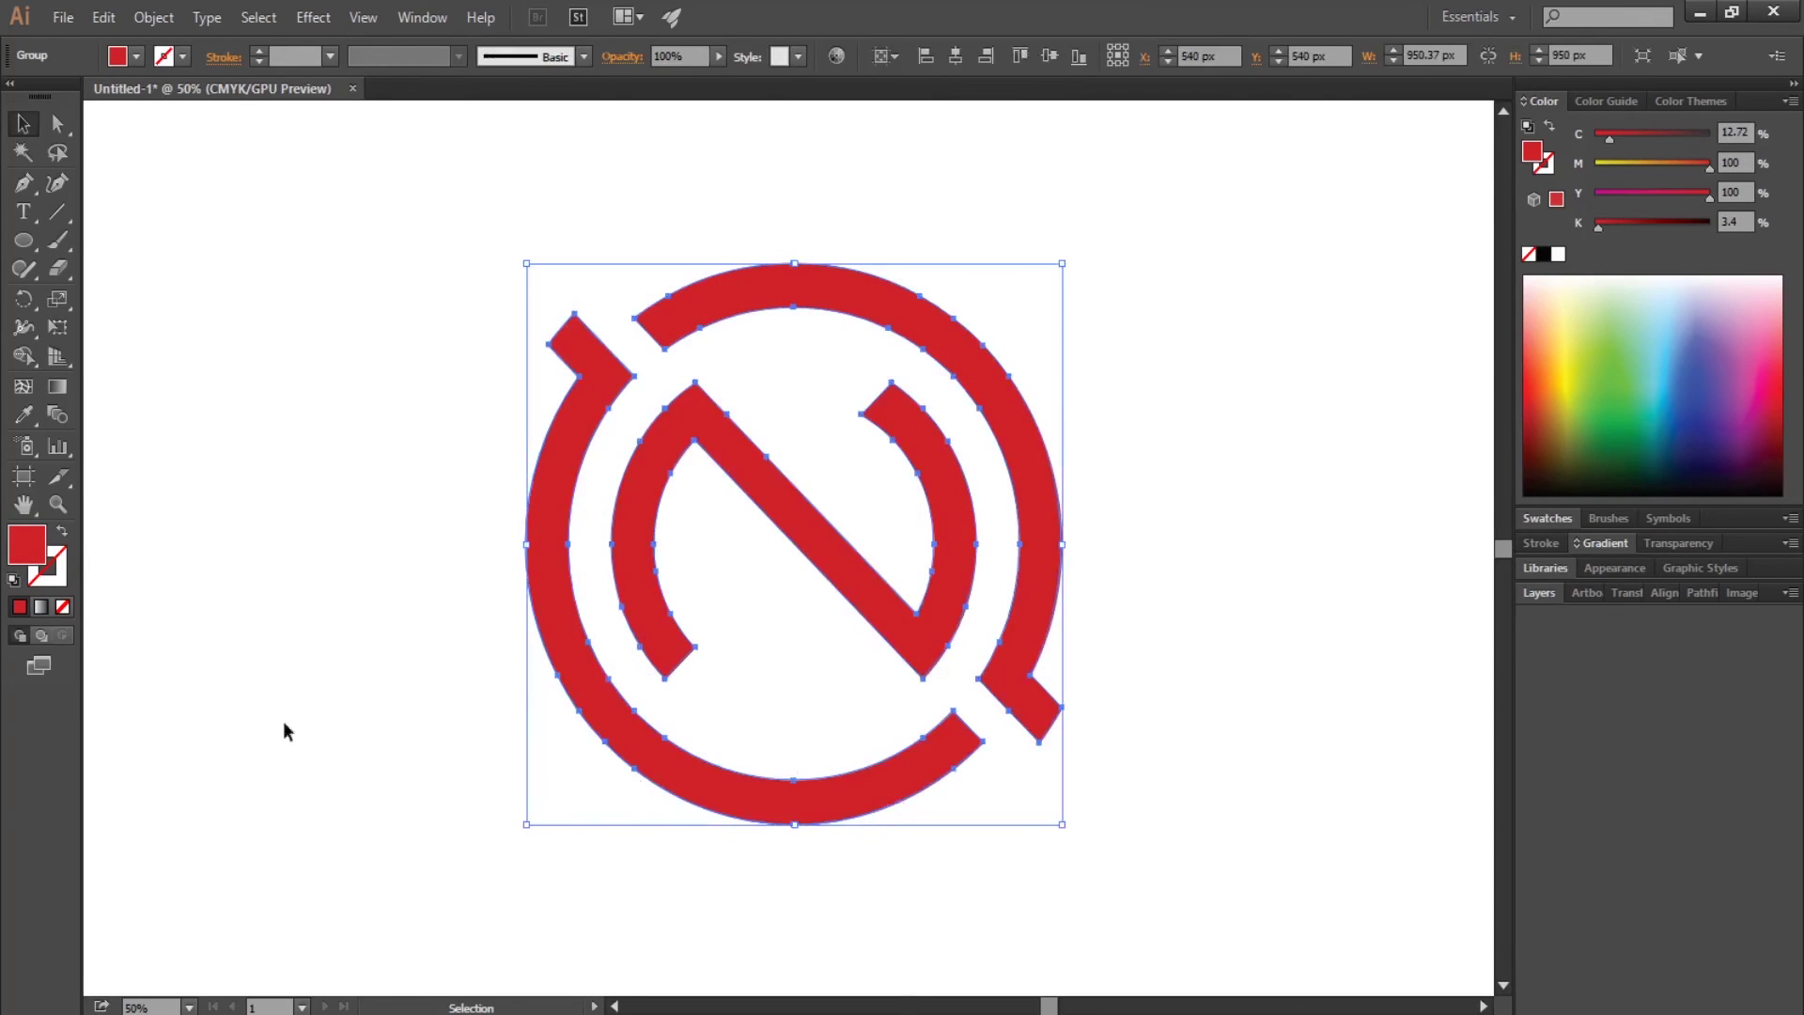
double_click(35, 545)
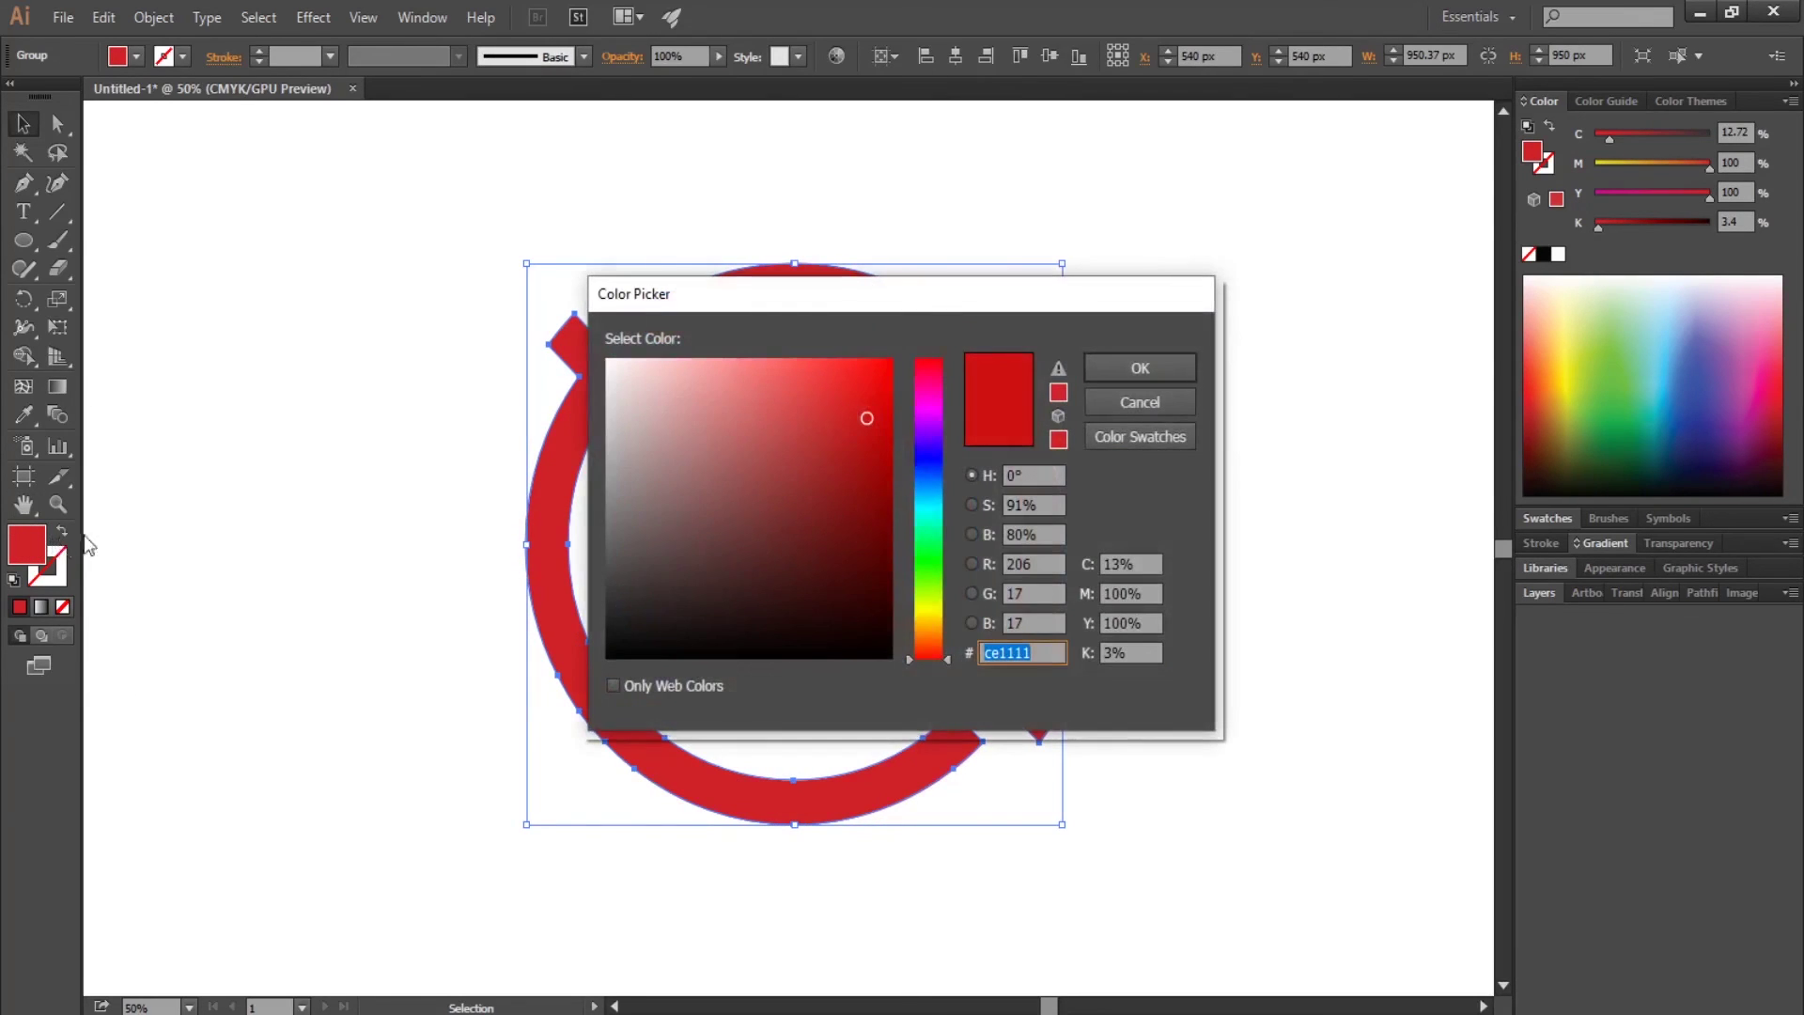
Apply a linear gradient to the monogram and set its left stop to red ce1111
left_click(1099, 368)
left_click(41, 608)
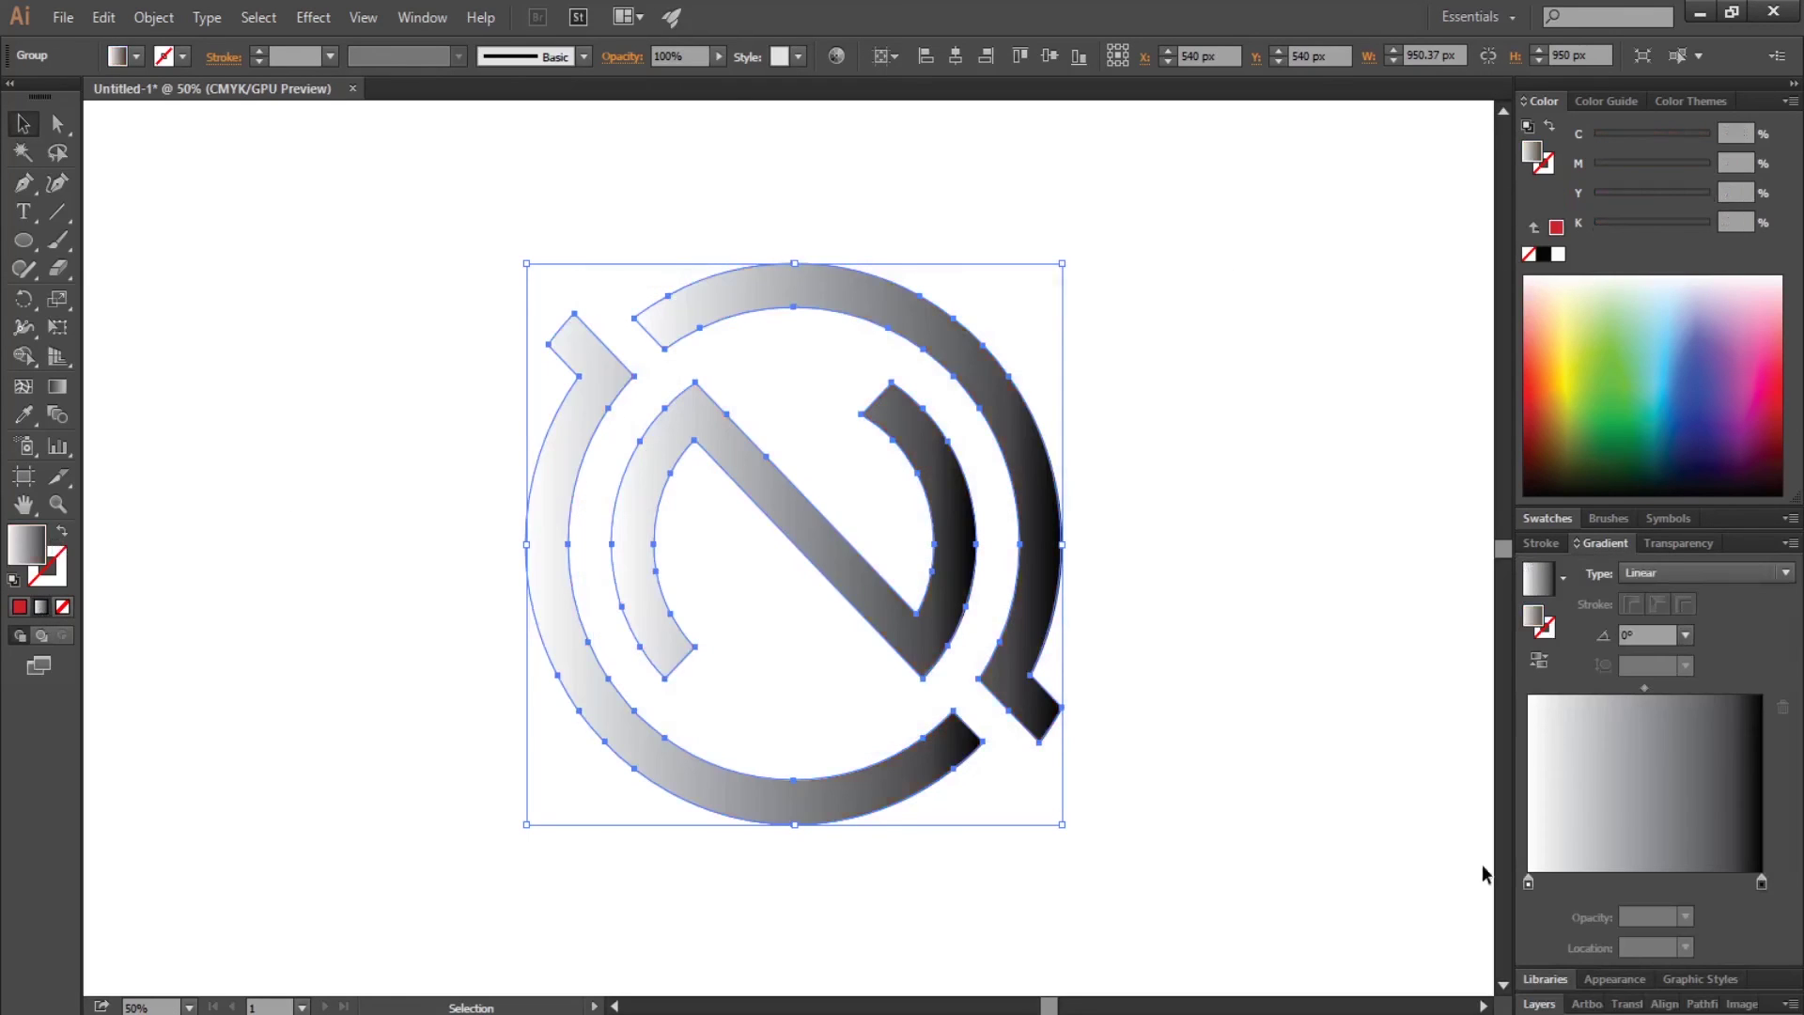
double_click(1526, 884)
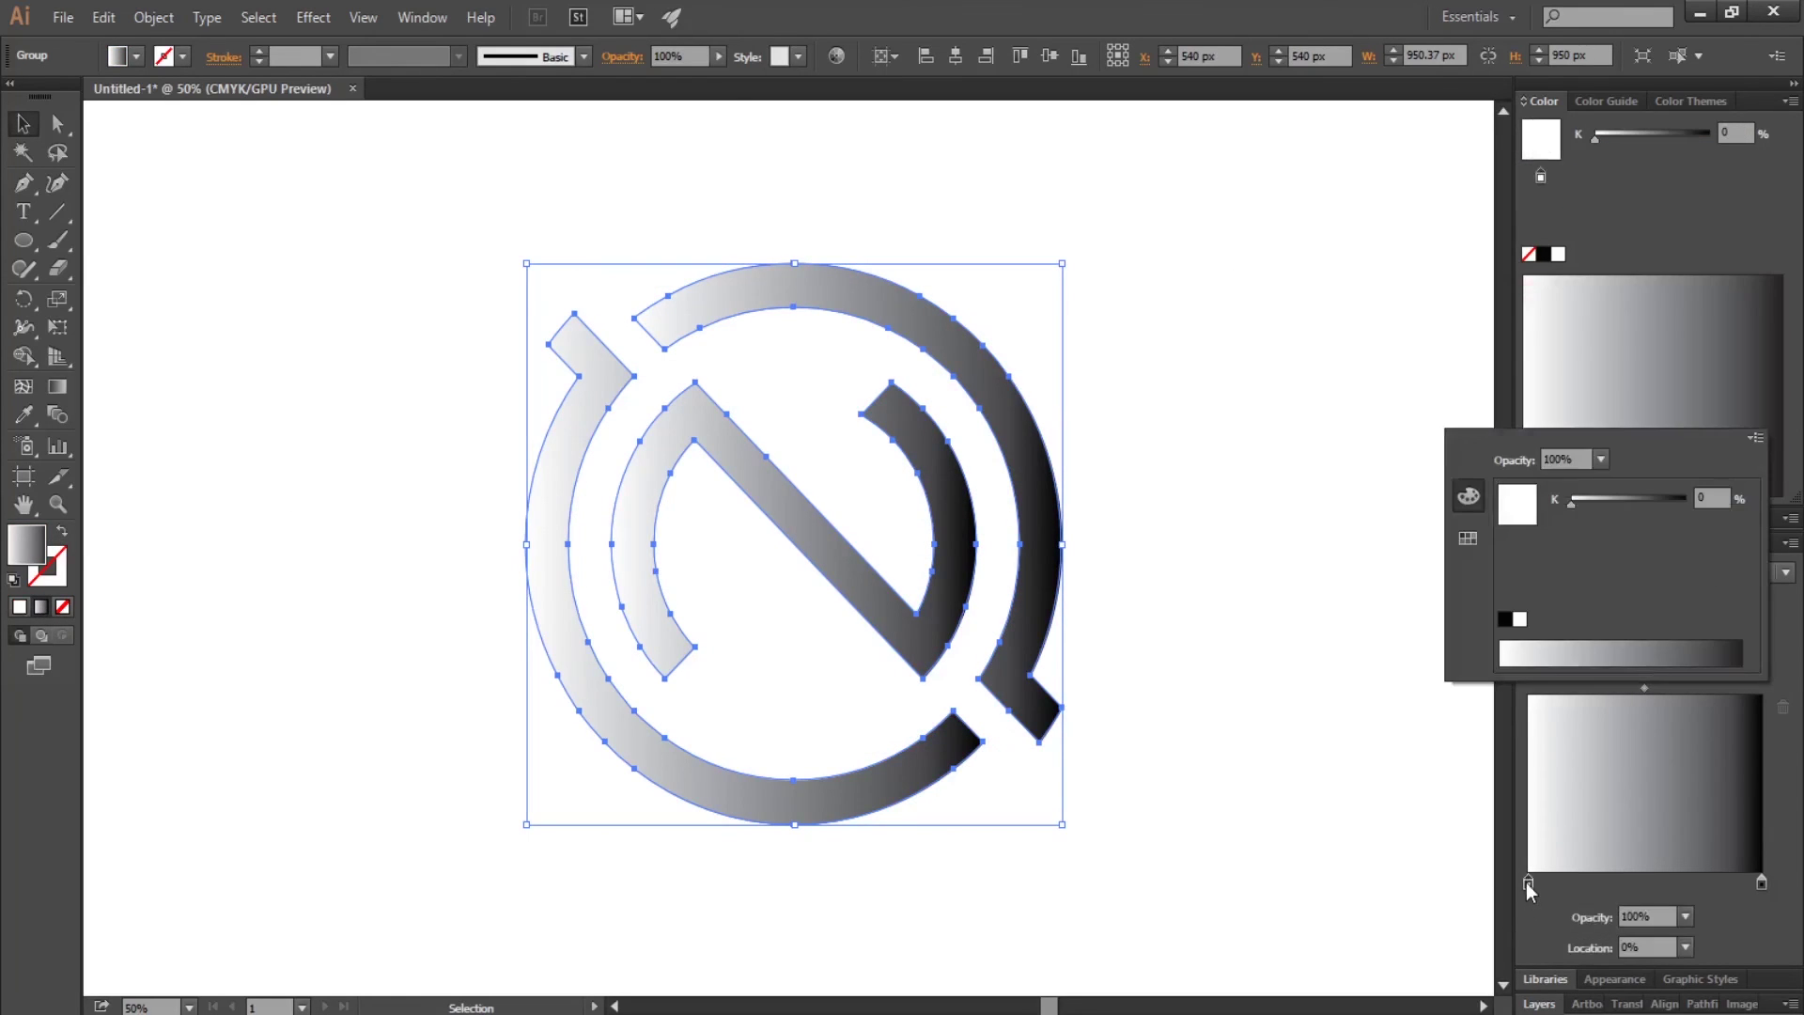
left_click(1755, 439)
left_click(1706, 467)
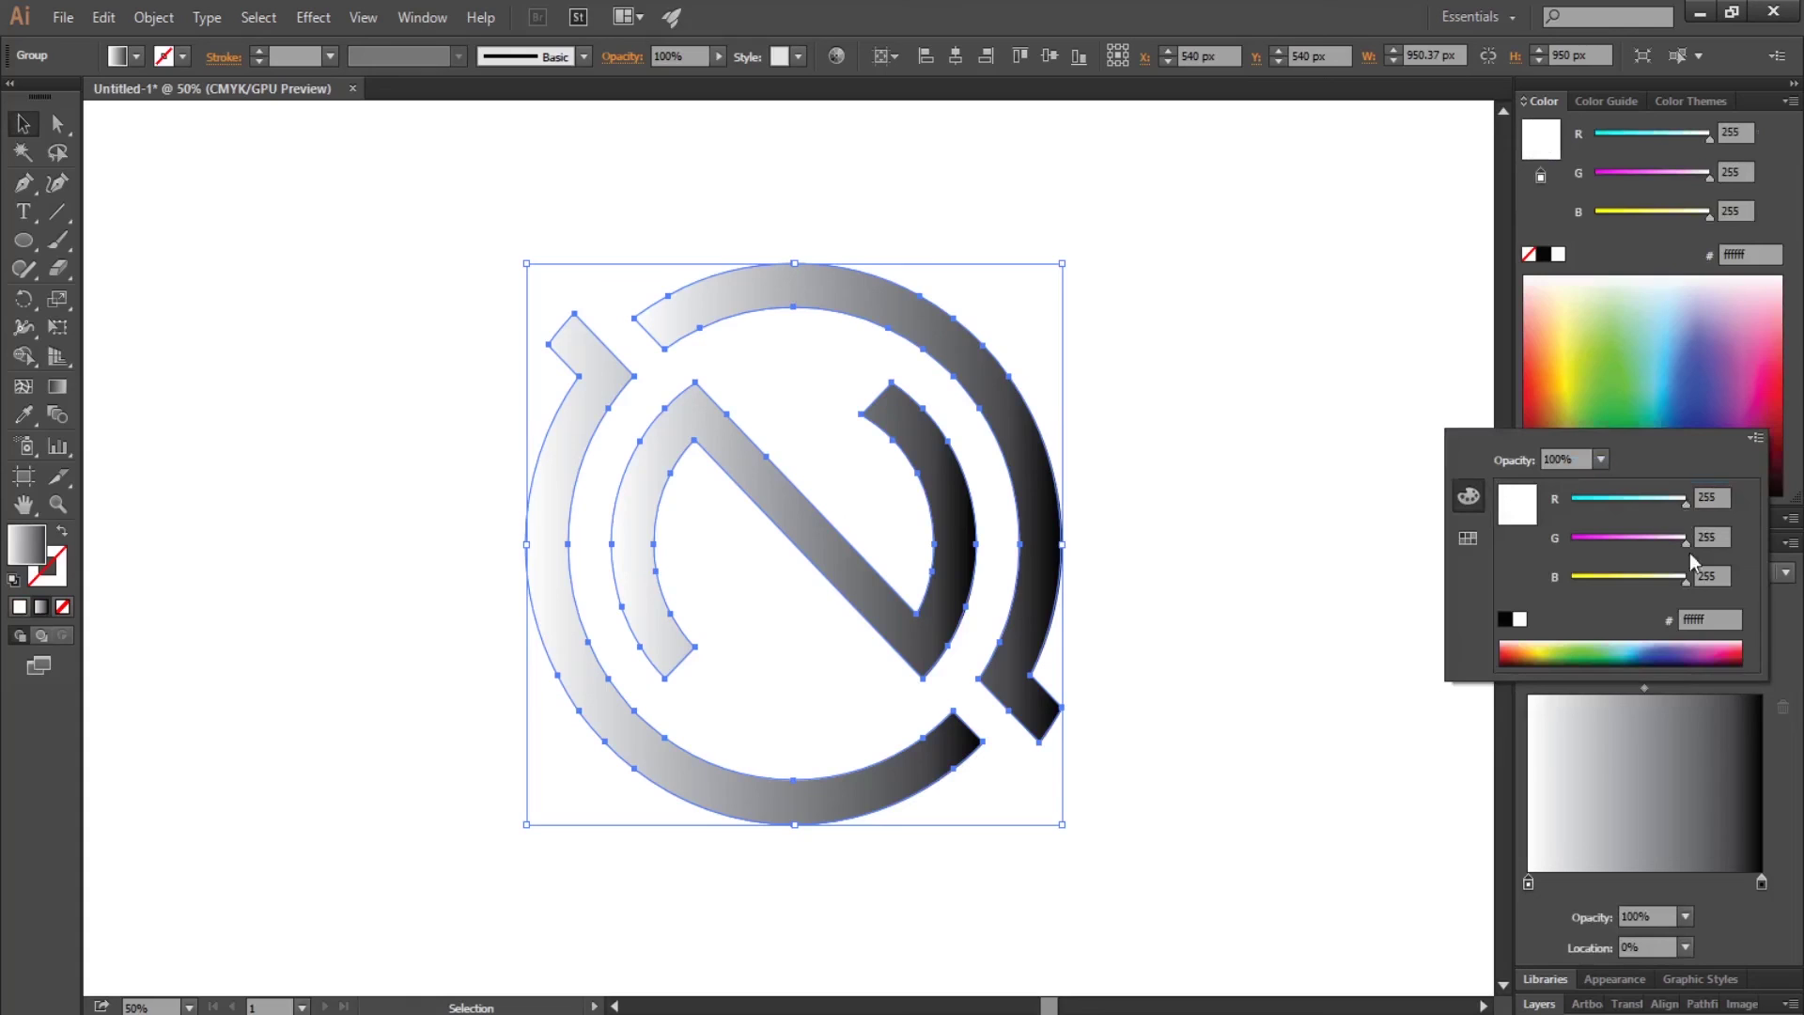
left_click(1719, 617)
type("ce1111")
key("Return")
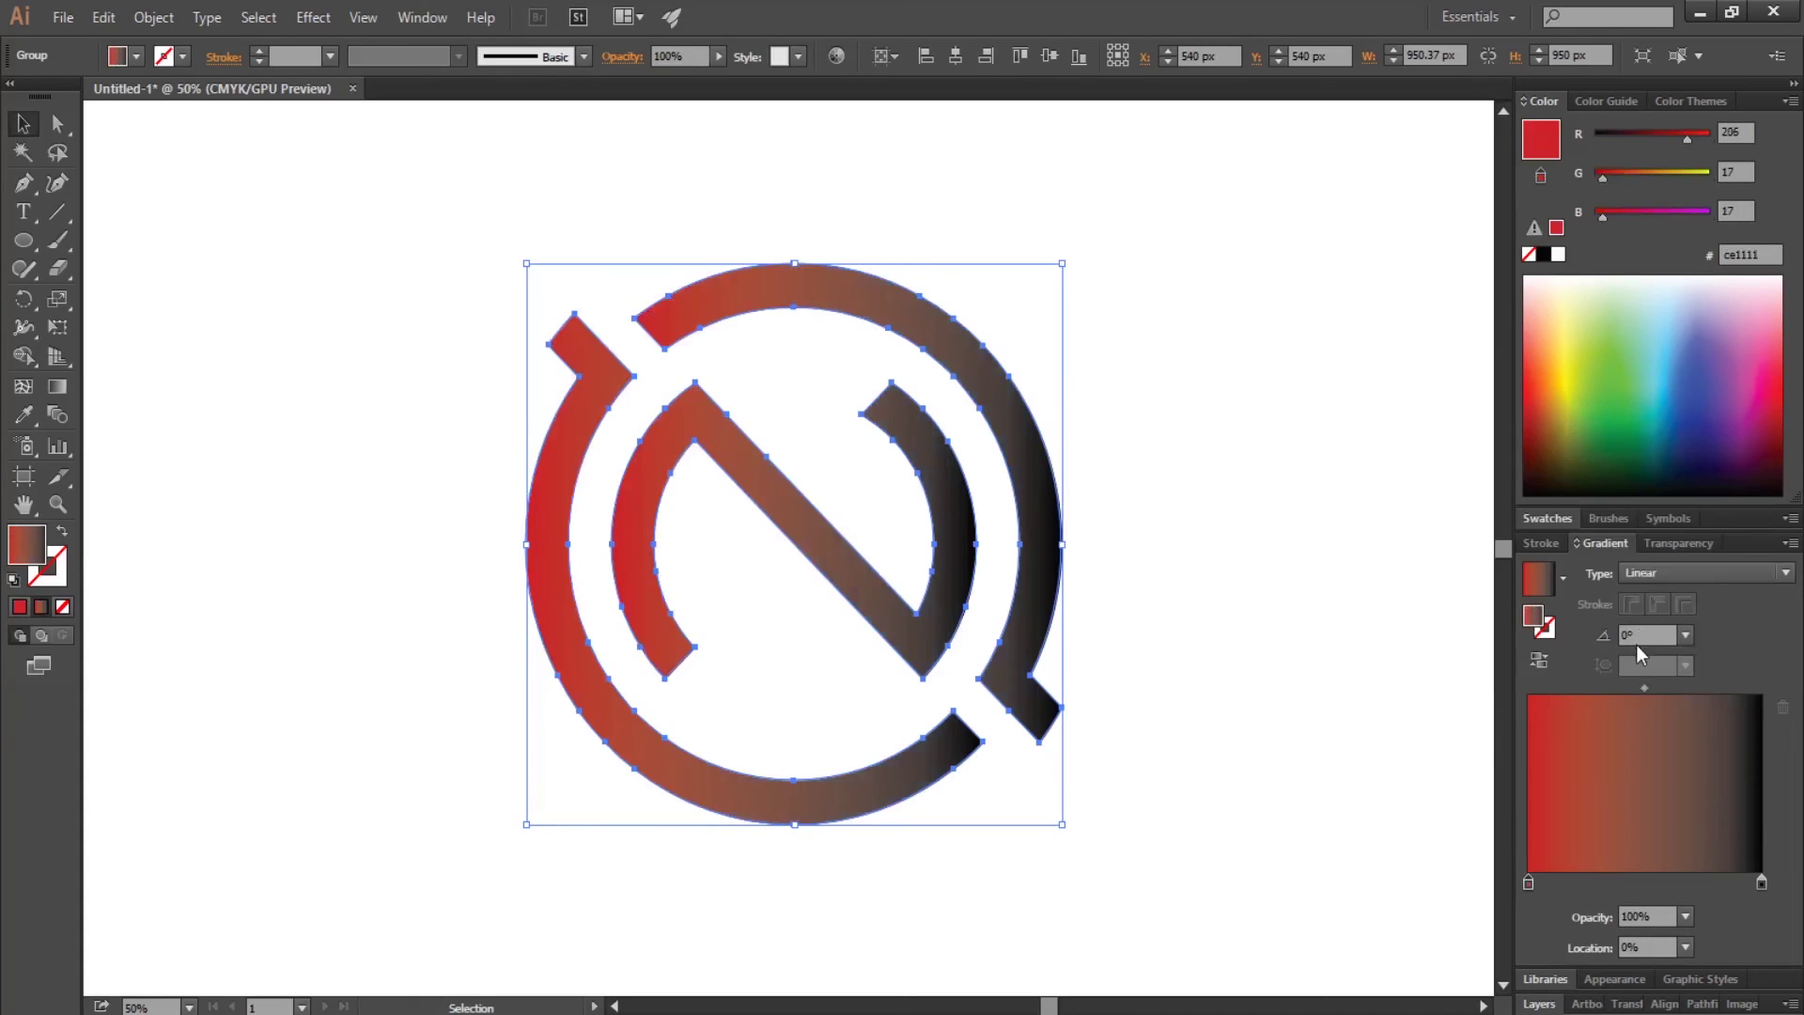
Set the gradient's right stop to red ce1111 as well
left_click(1762, 883)
double_click(1762, 884)
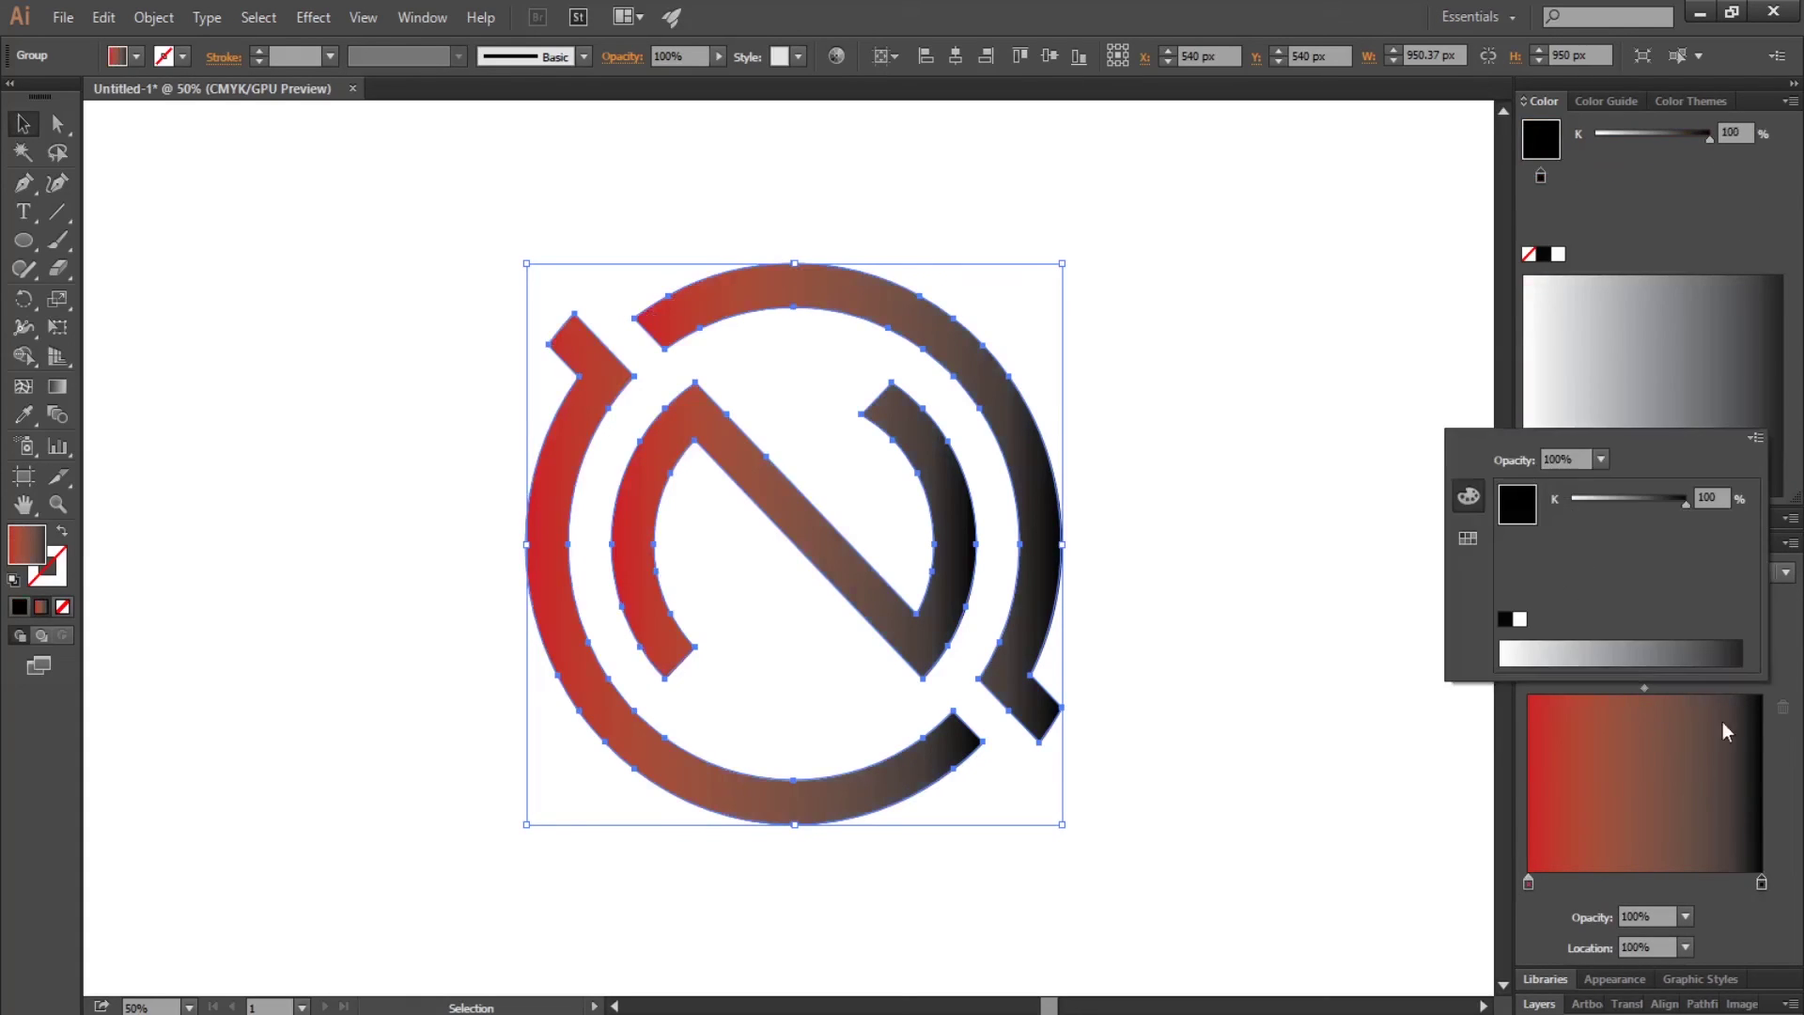
left_click(1755, 437)
left_click(1710, 470)
left_click(1710, 619)
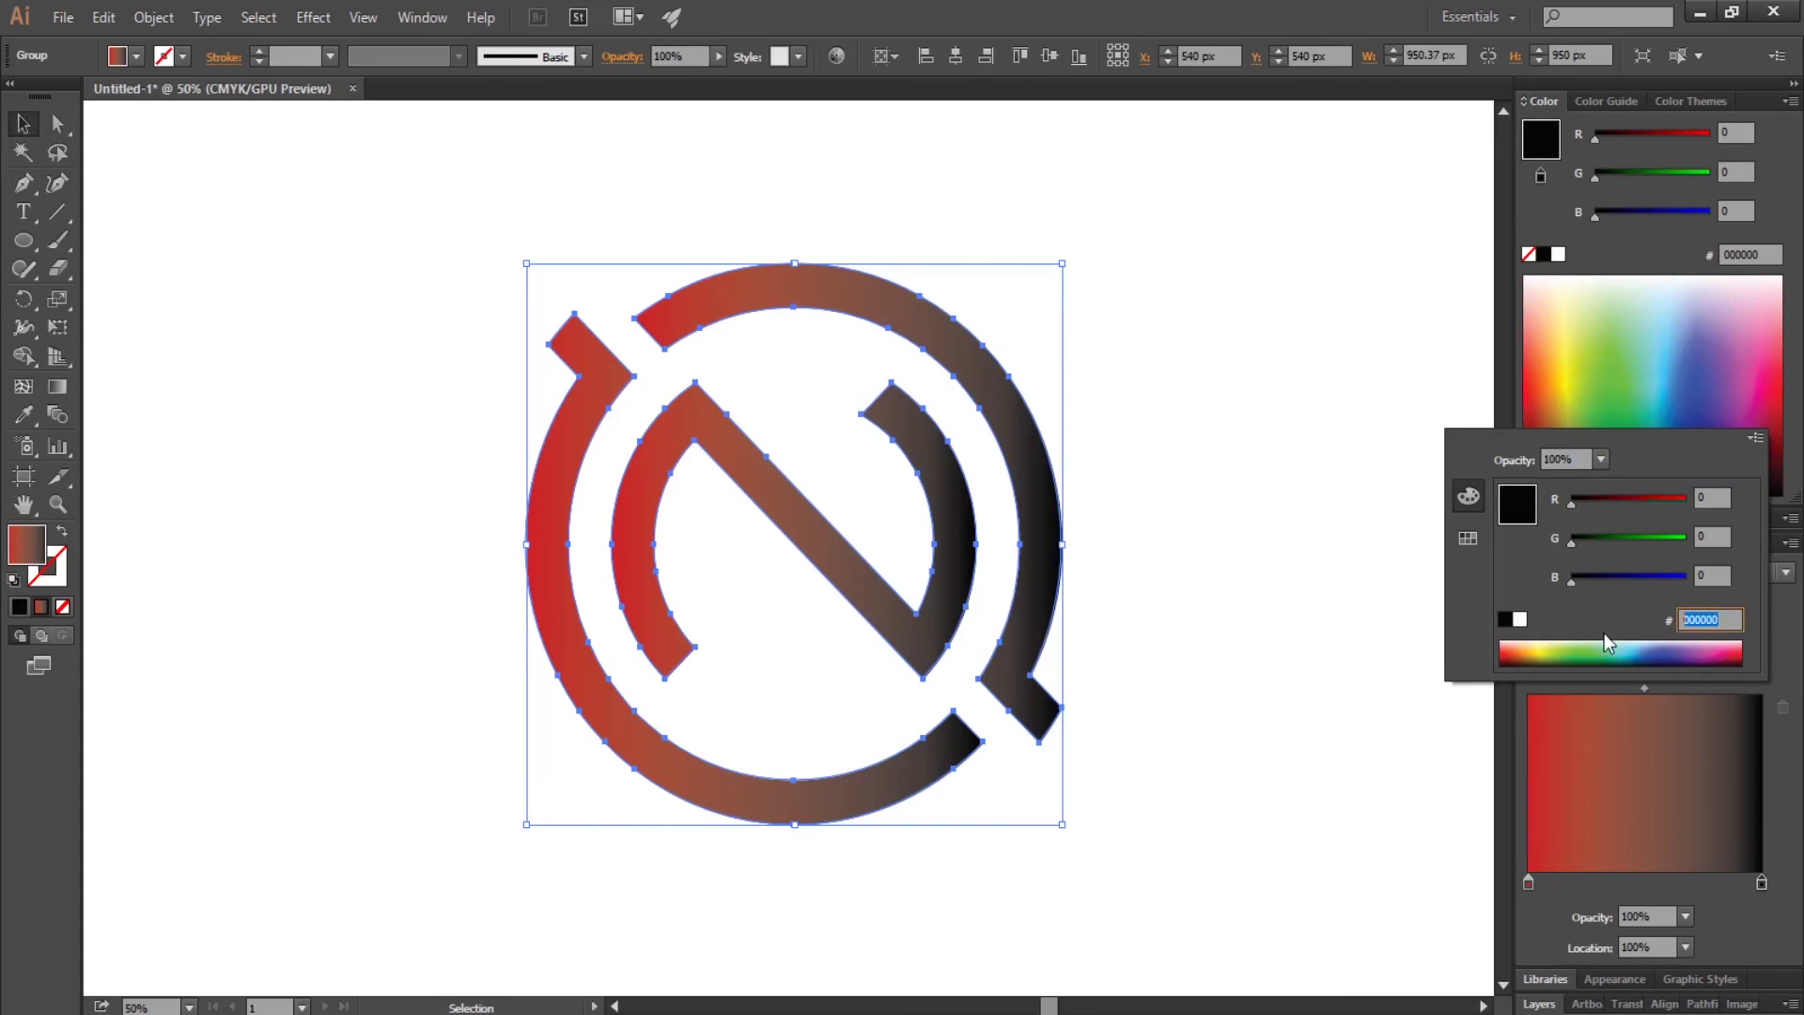
type("ce1111")
key("Return")
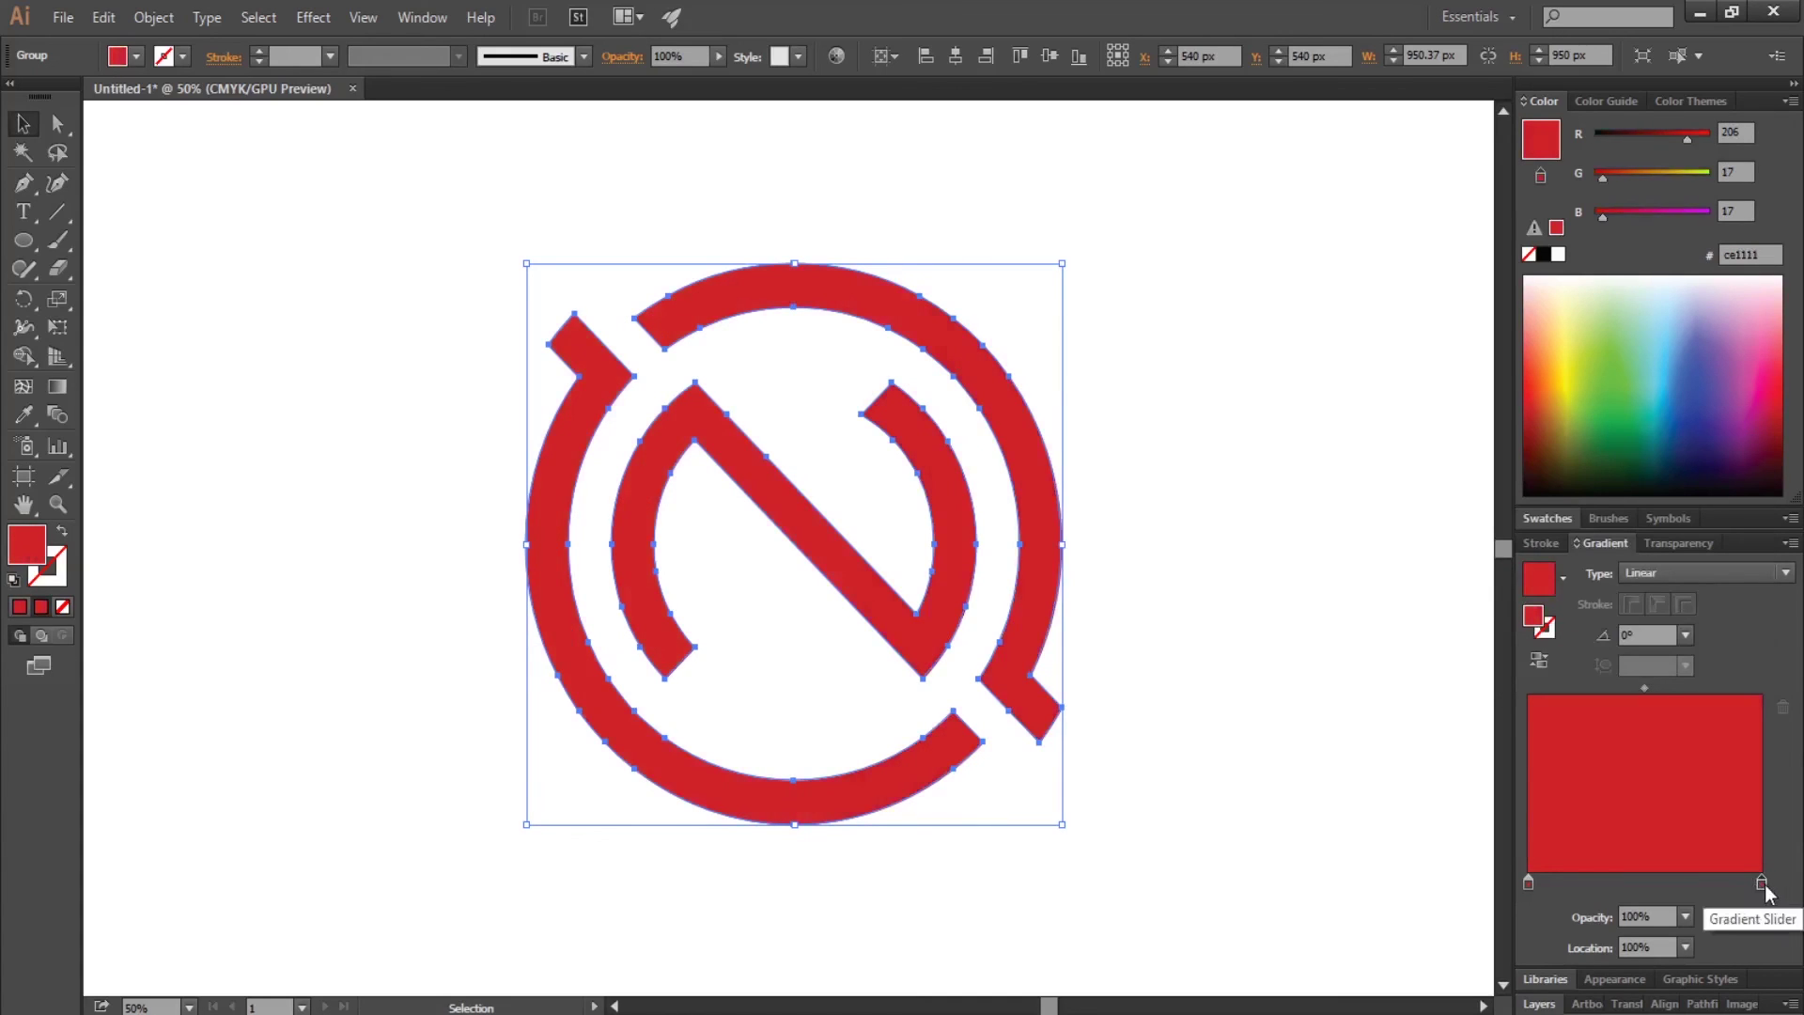
Darken the right gradient stop to a deep dark red, around 780000
double_click(1761, 885)
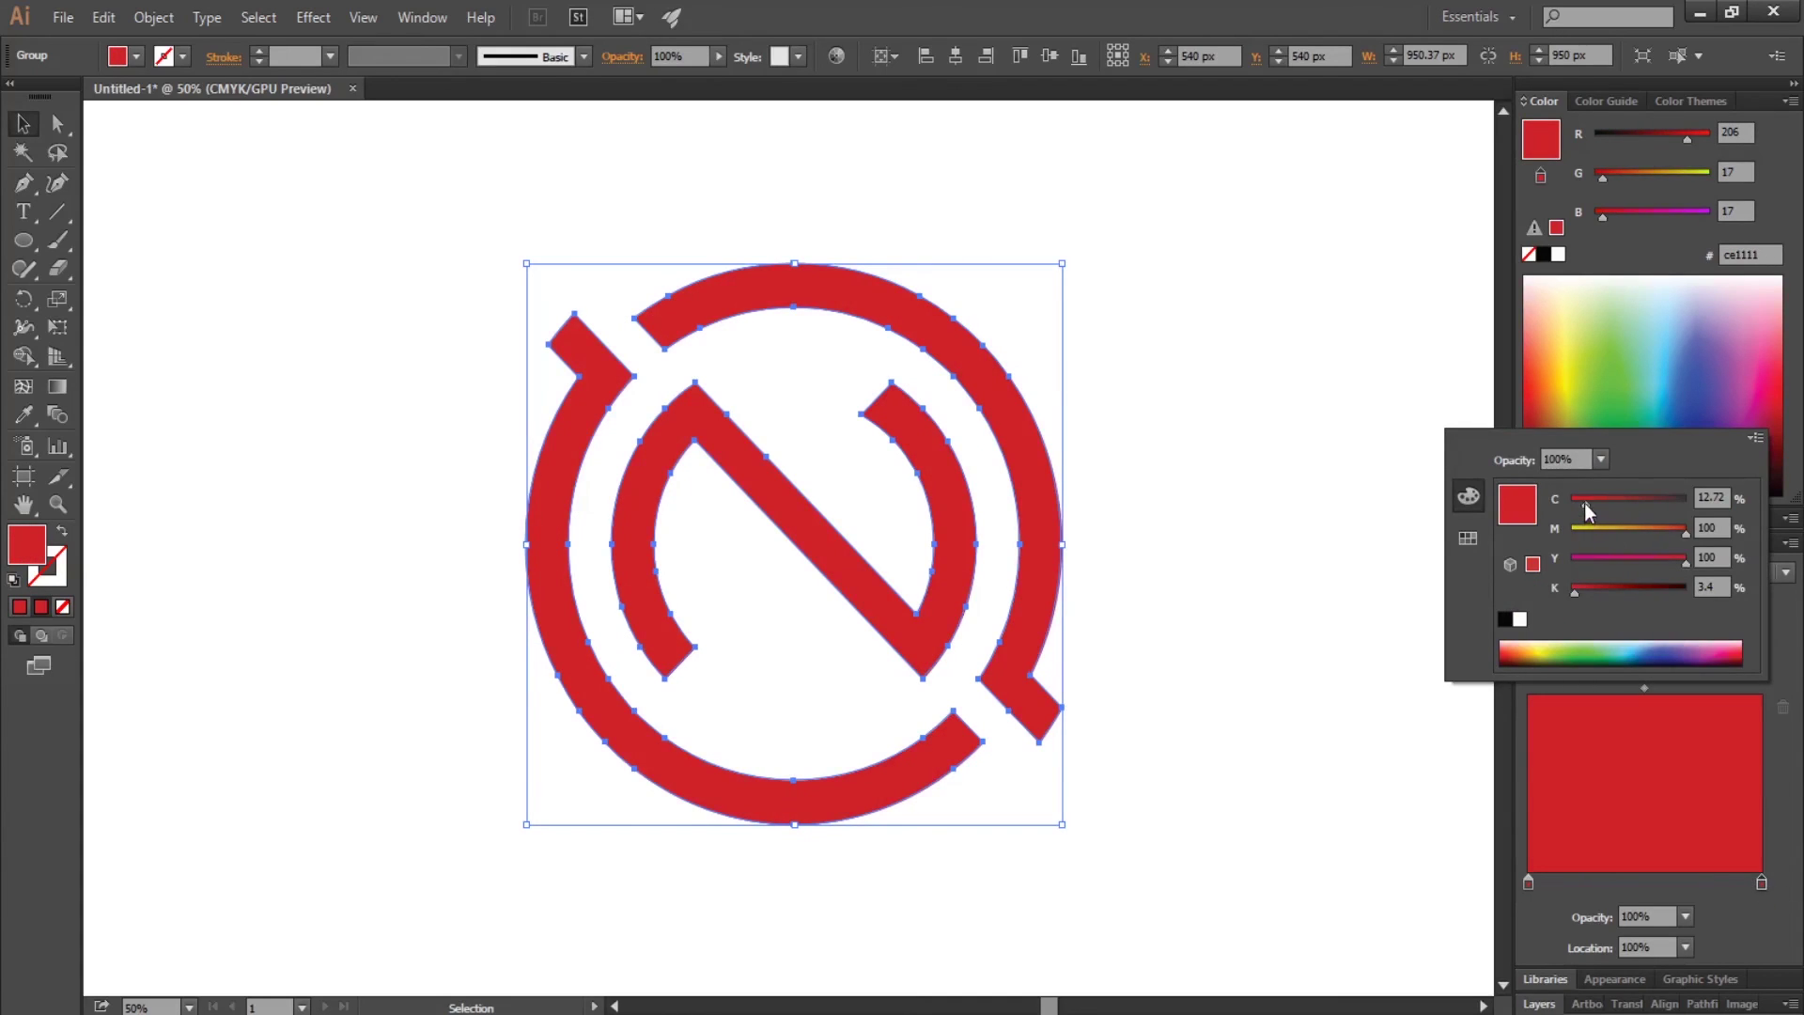
mouse_move(1586, 504)
left_mouse_down()
mouse_move(1610, 505)
mouse_move(1566, 511)
left_mouse_up()
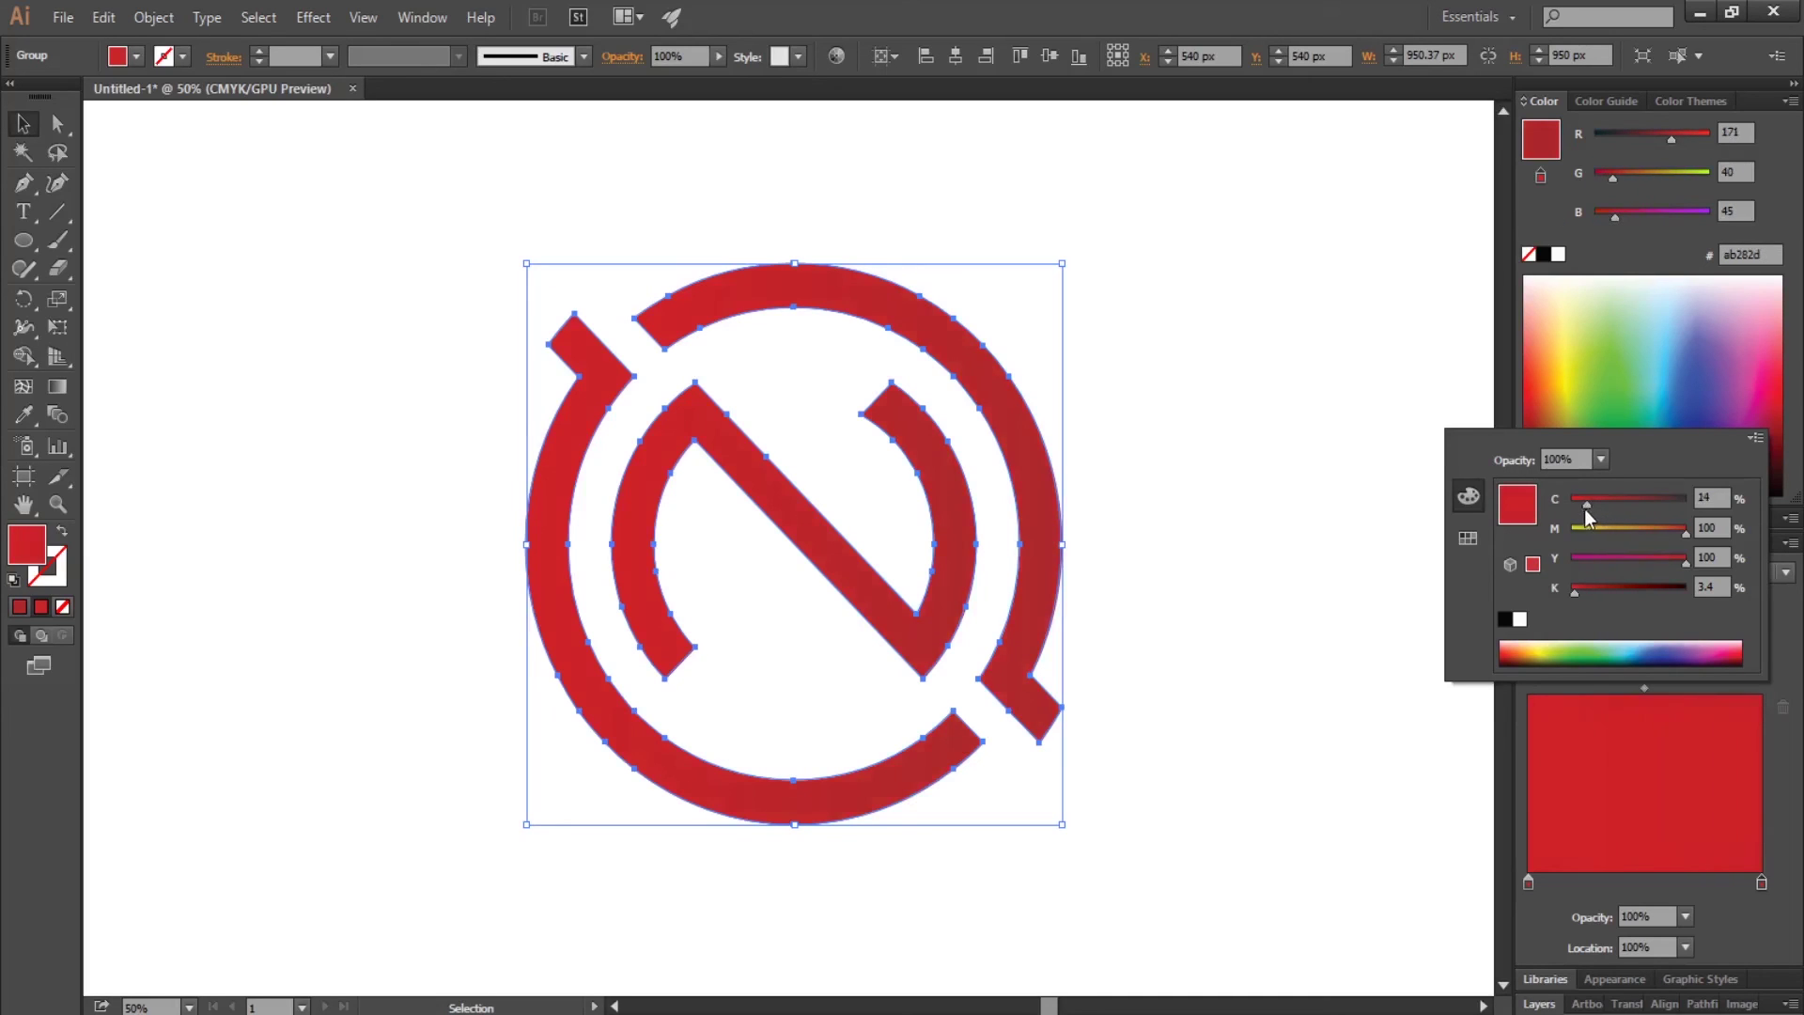
mouse_move(1575, 593)
left_mouse_down()
mouse_move(1643, 593)
mouse_move(1627, 592)
left_mouse_up()
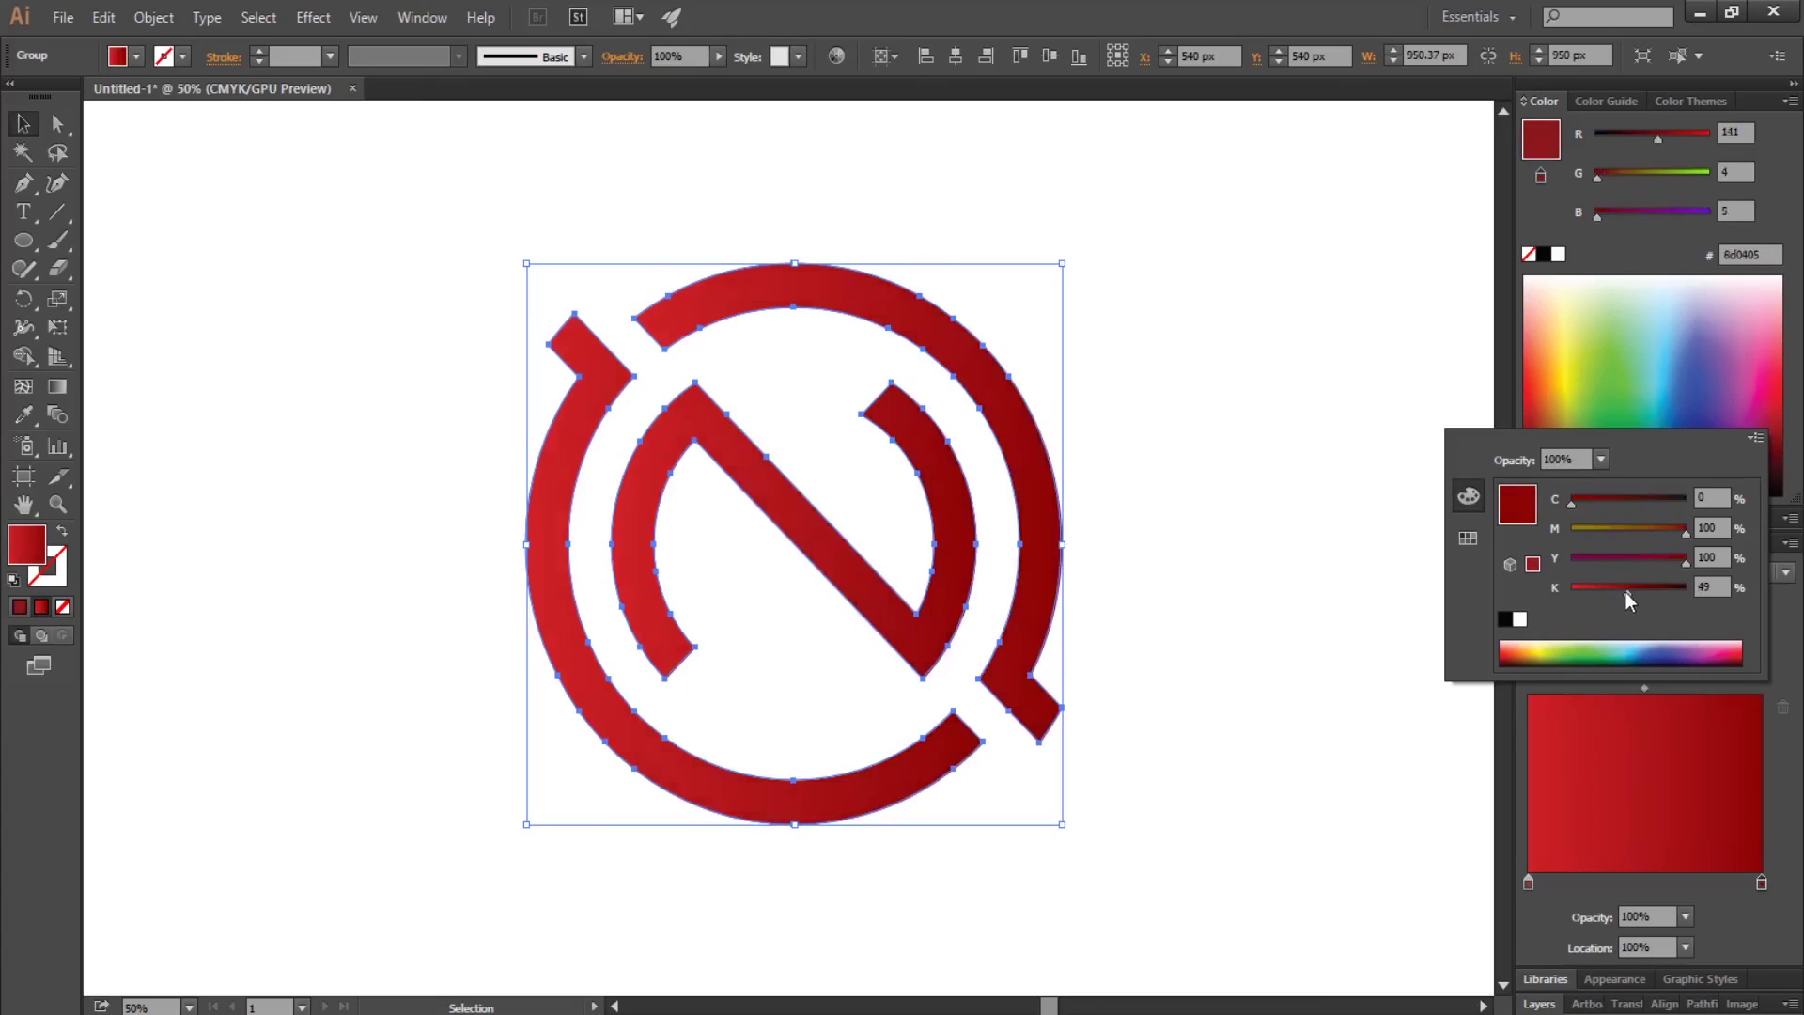
mouse_move(1687, 537)
left_mouse_down()
mouse_move(1669, 538)
mouse_move(1688, 532)
left_mouse_up()
left_click_drag(1625, 594, 1642, 594)
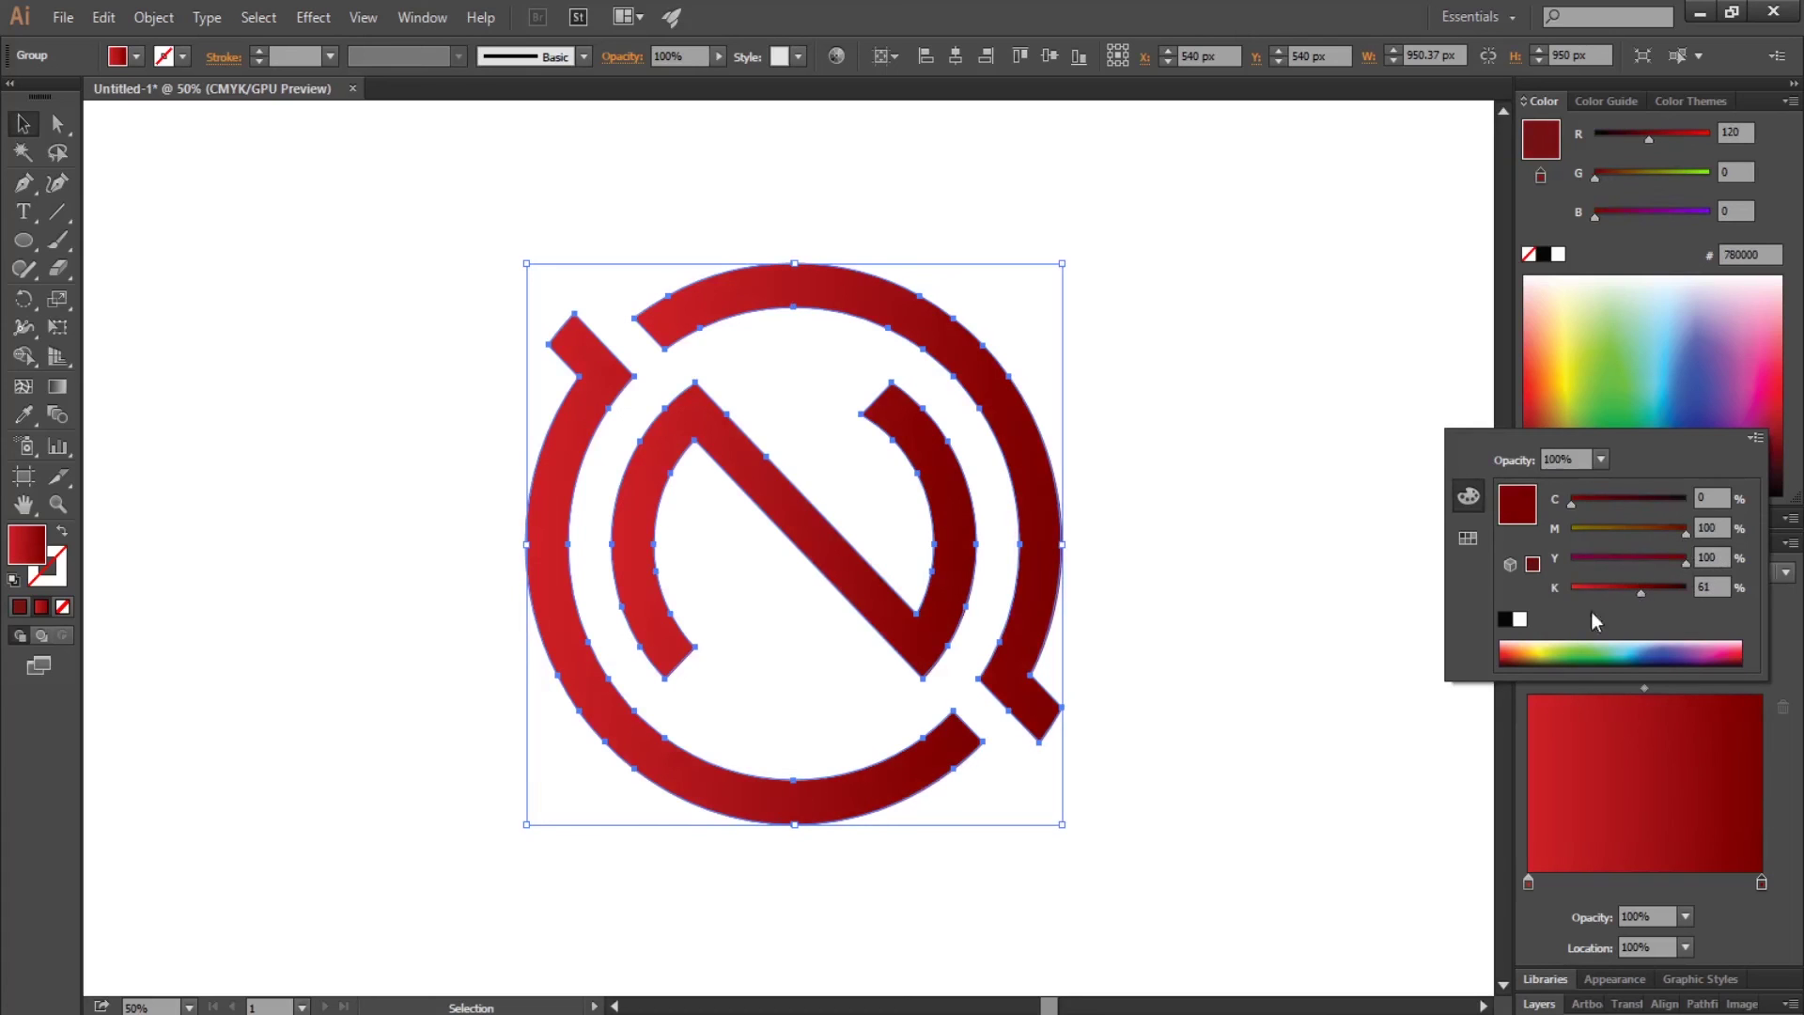
left_click(1344, 763)
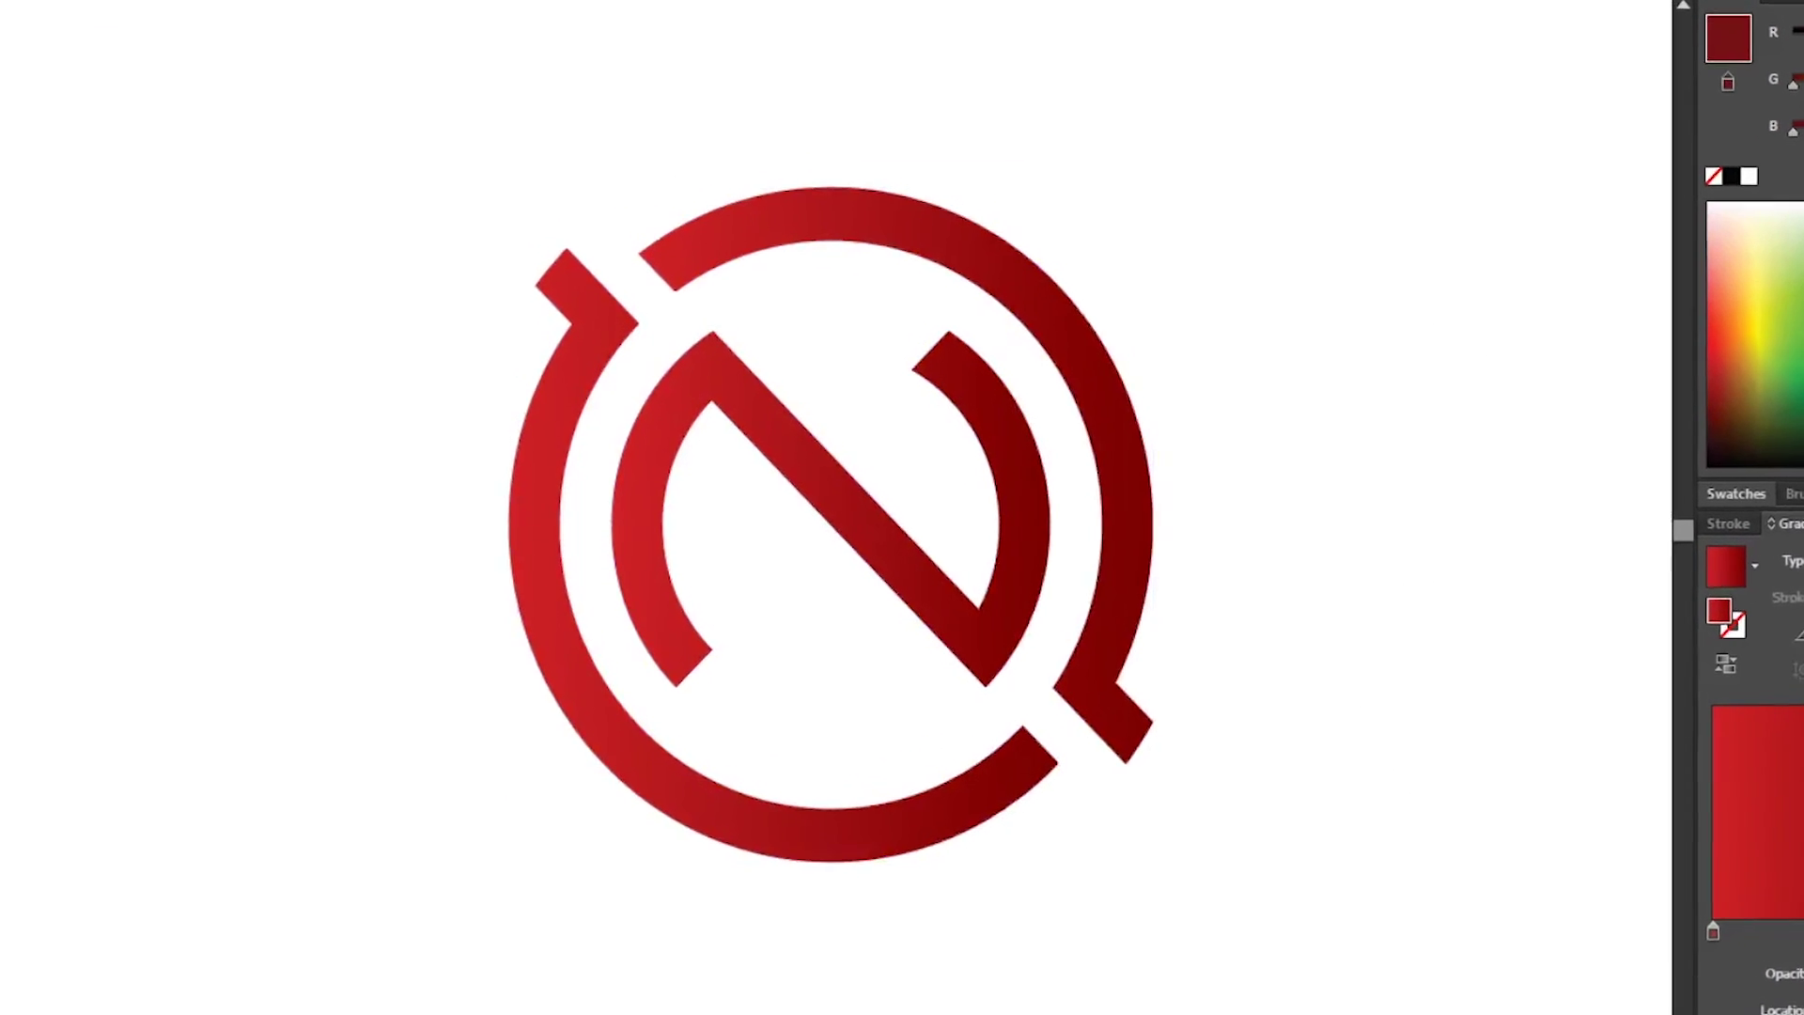